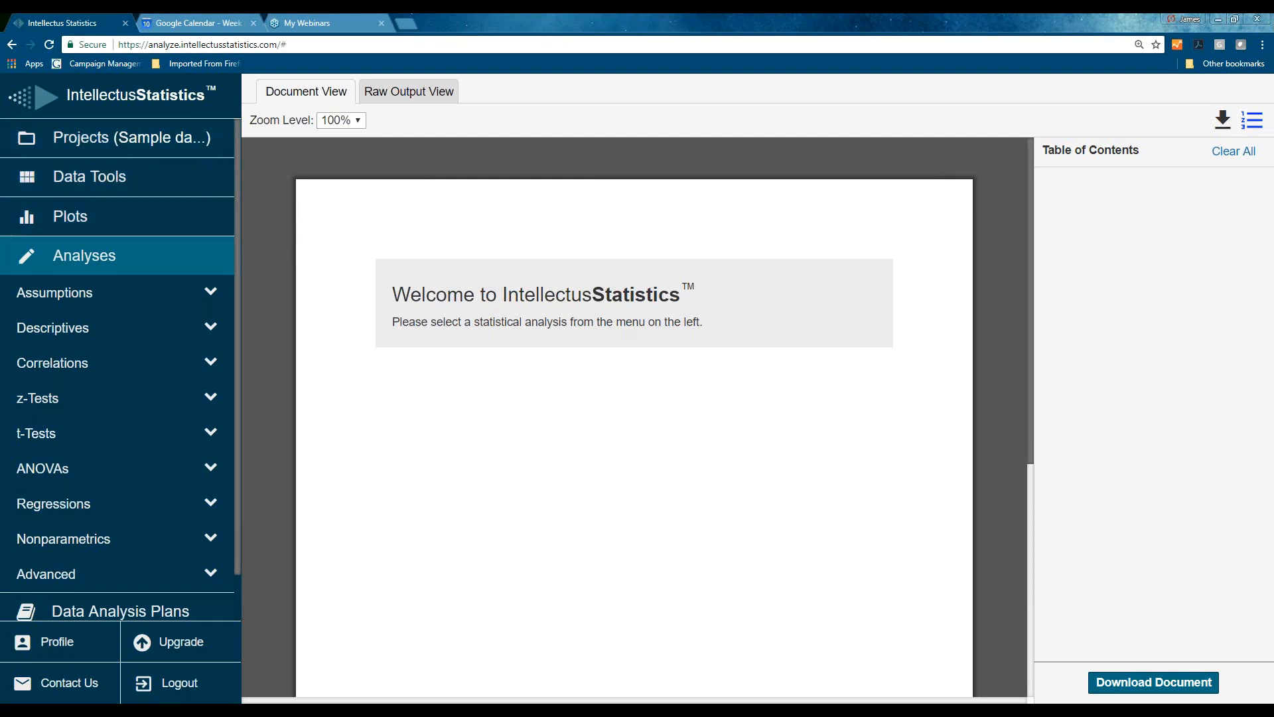
# Show the list of projects with their upload dates from the sidebar
pyautogui.click(90, 138)
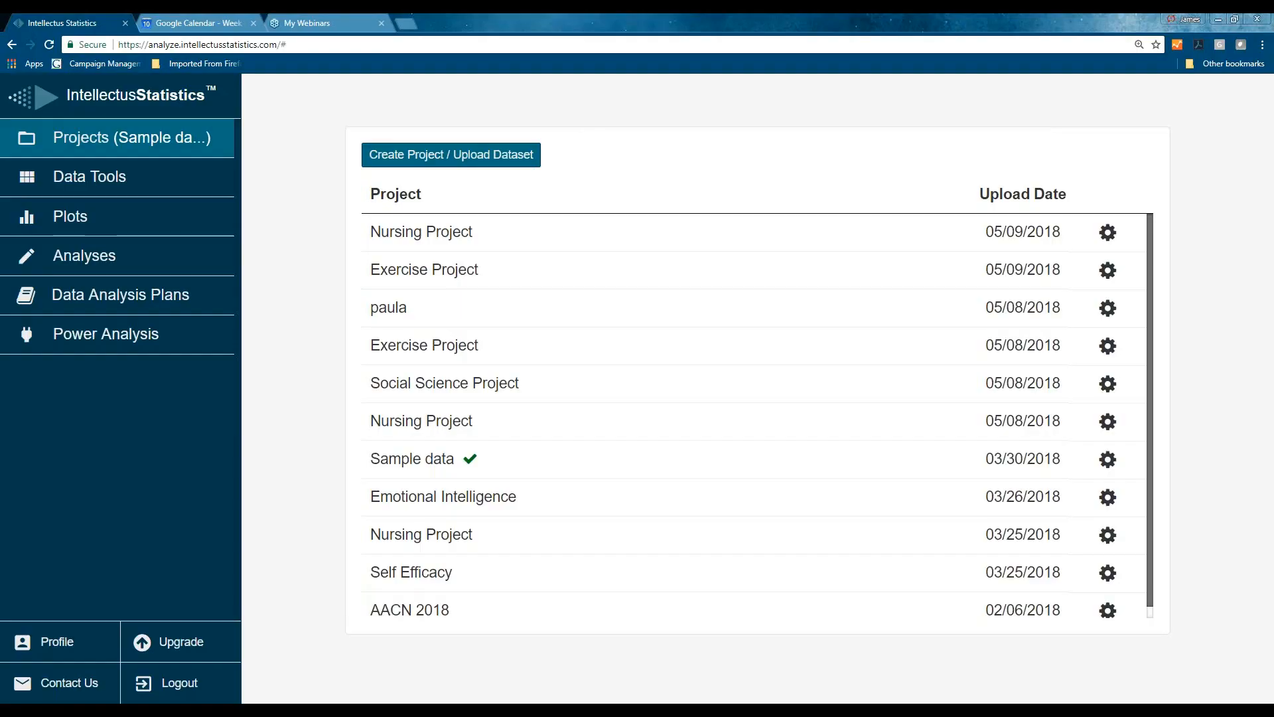
# Load the One-Within One-Between ANOVA plan template, then the Independent Sample t-Test plan
pyautogui.click(72, 304)
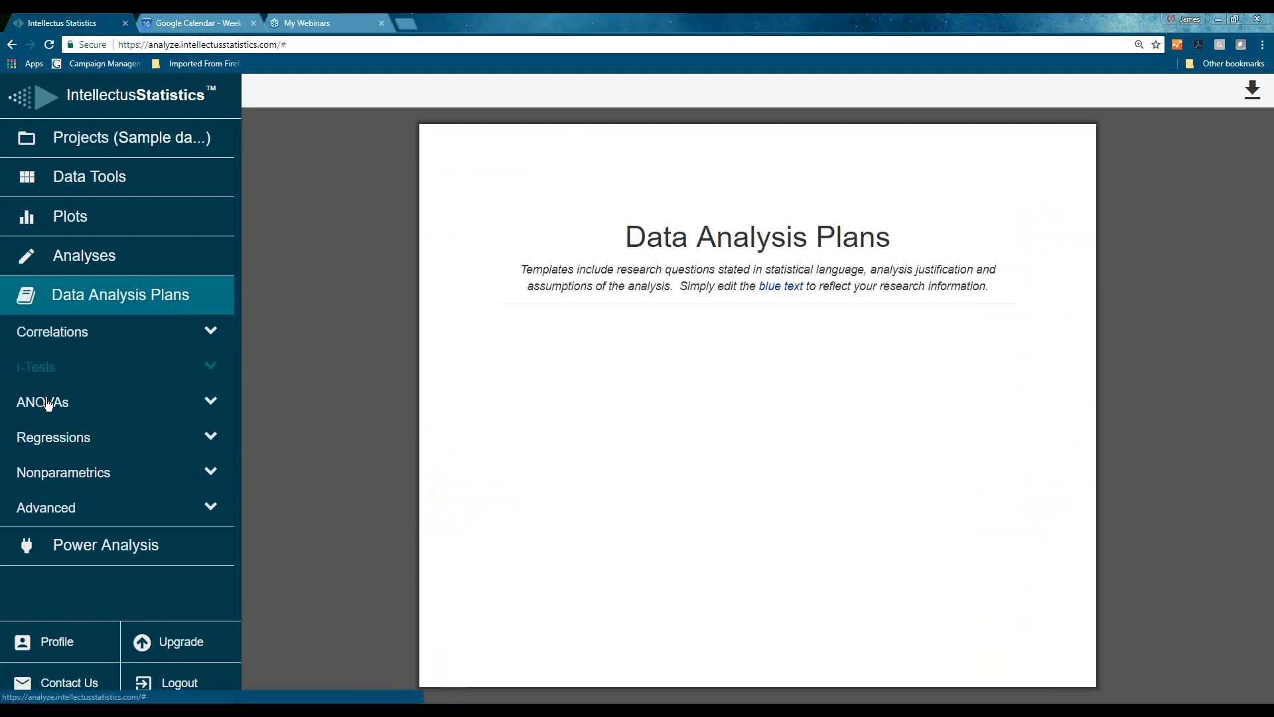
pyautogui.click(42, 402)
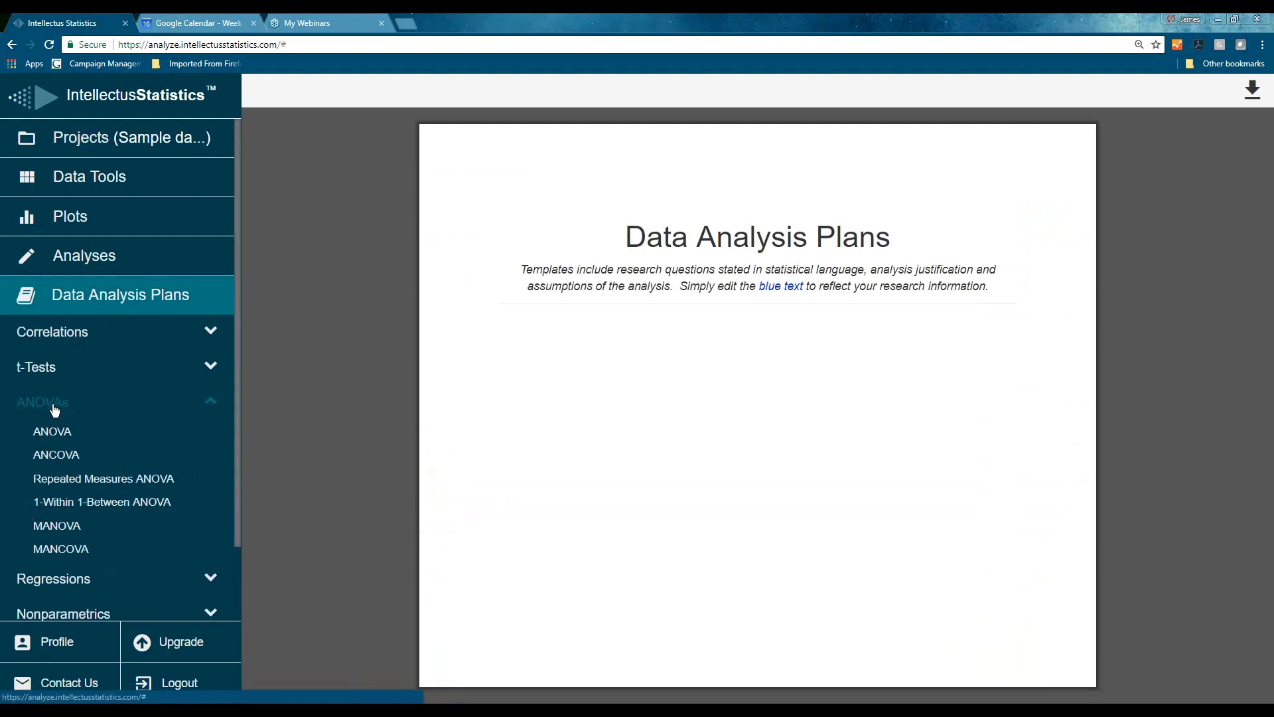
pyautogui.click(102, 501)
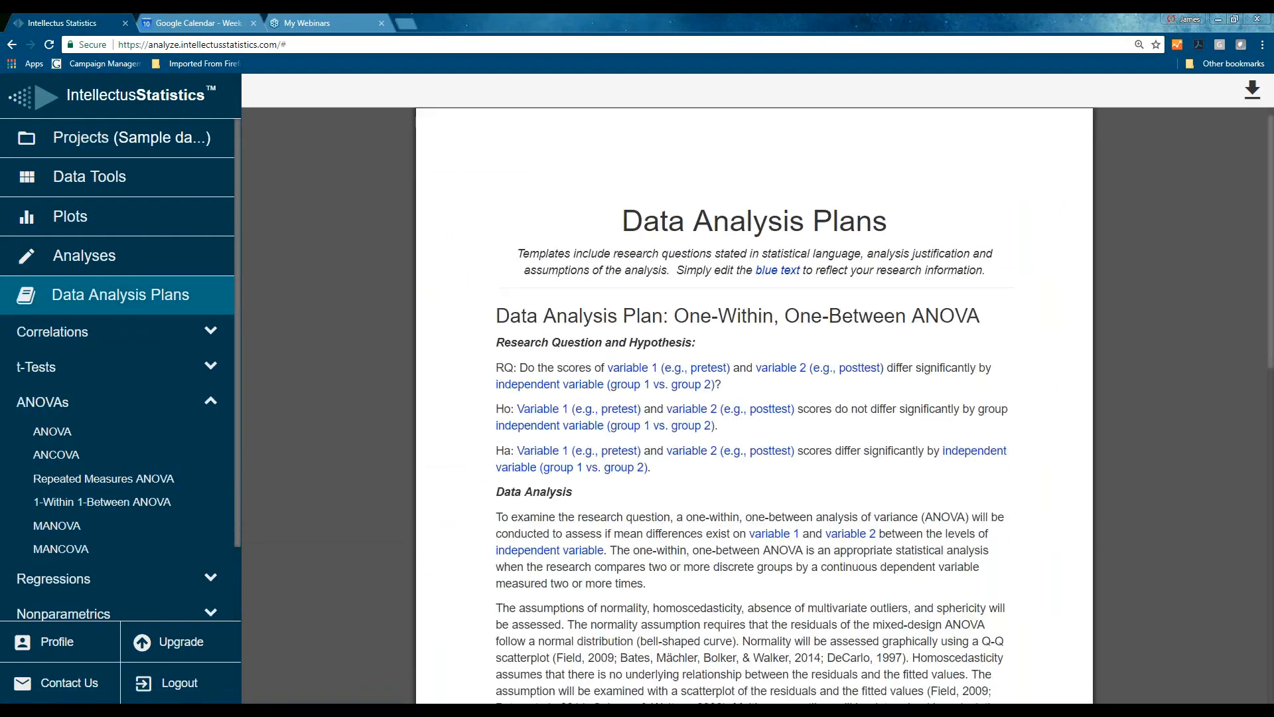
pyautogui.scroll(-3, 754, 448)
pyautogui.scroll(-1, 900, 485)
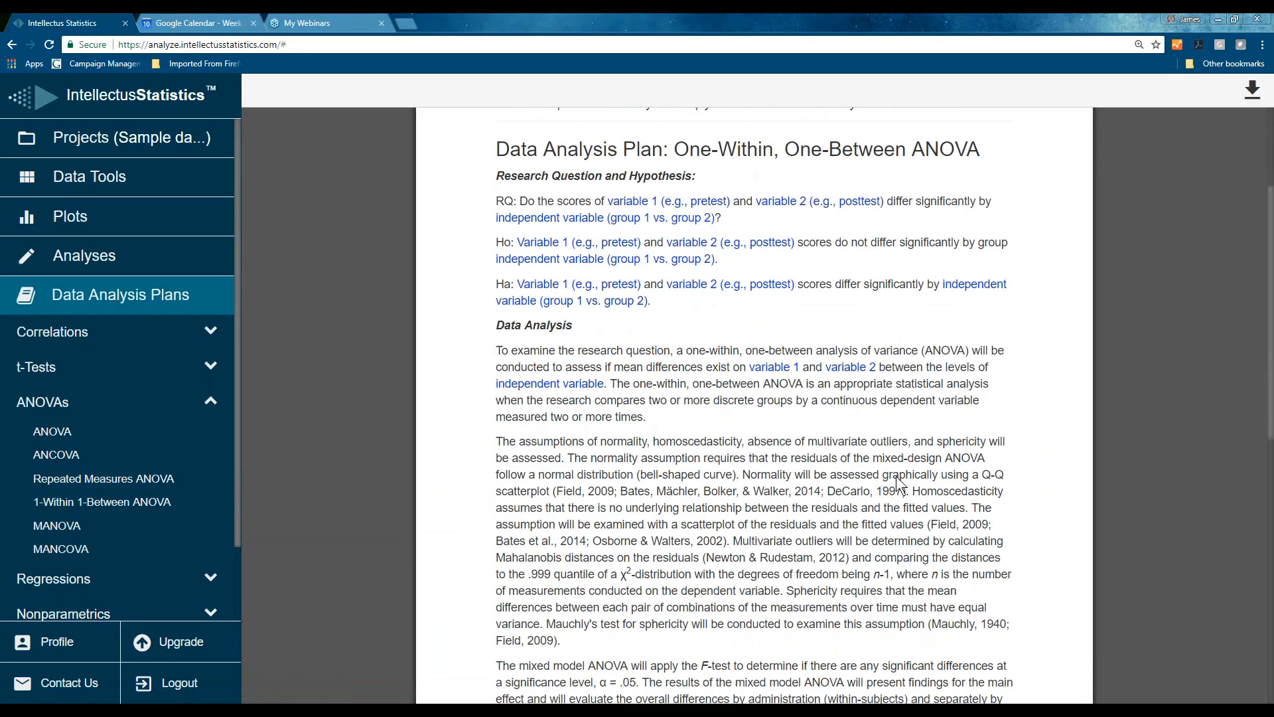
pyautogui.scroll(-2, 901, 485)
pyautogui.scroll(-2, 901, 485)
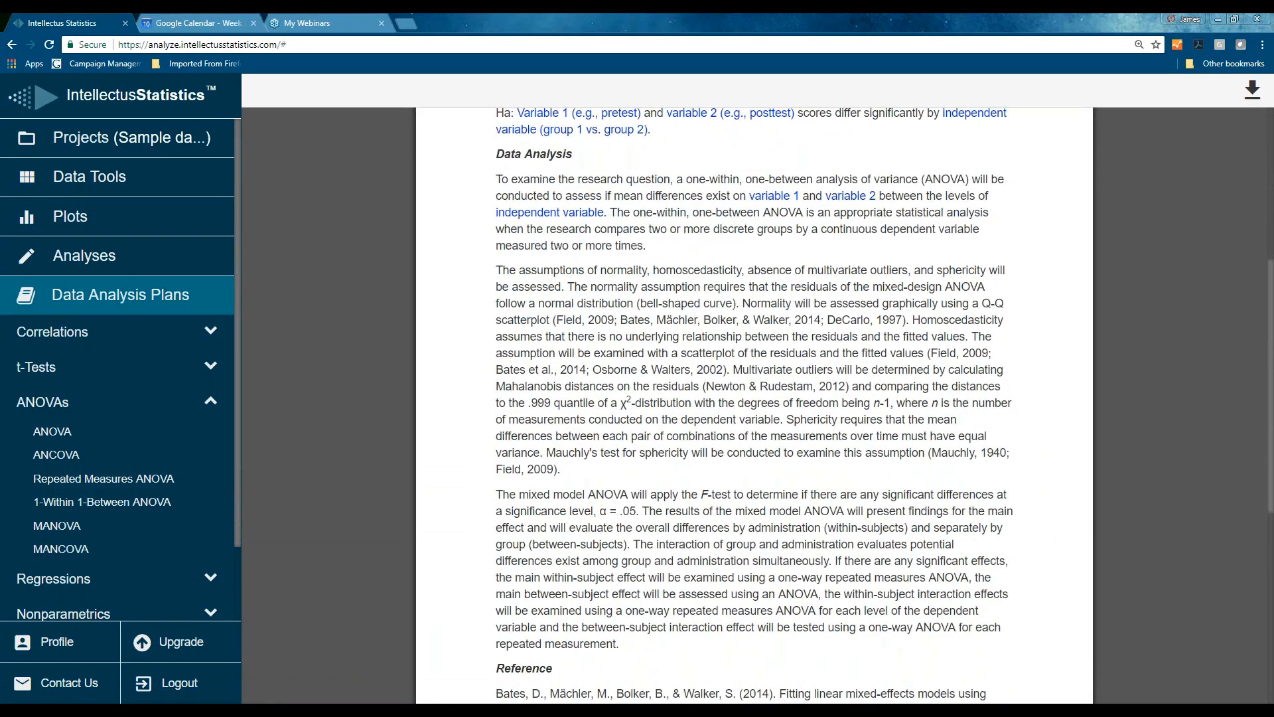
pyautogui.scroll(3, 797, 398)
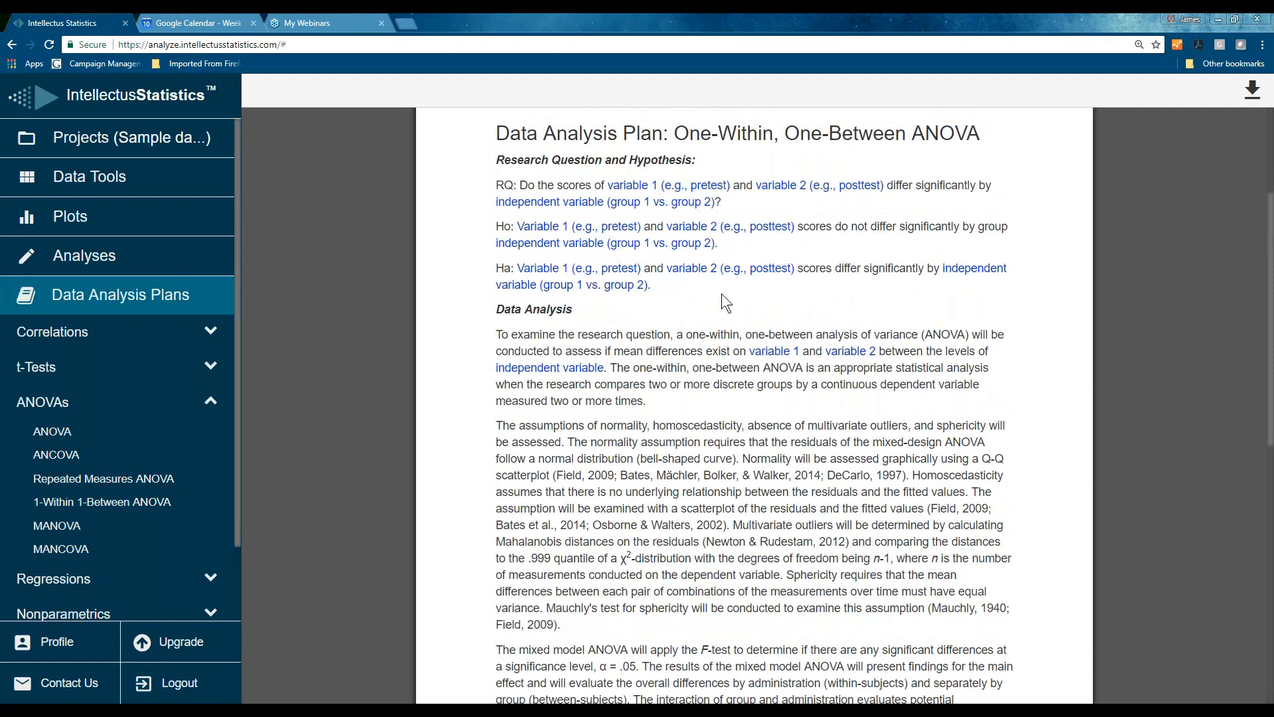
pyautogui.scroll(-1, 728, 375)
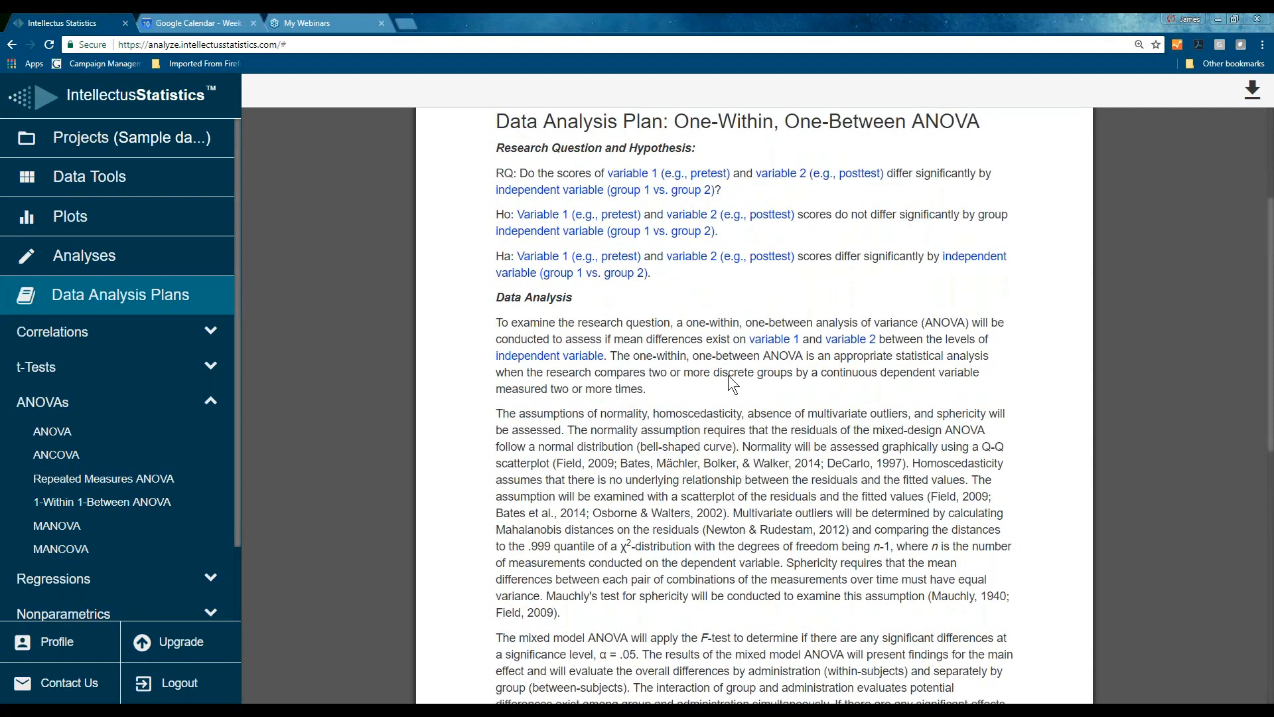
pyautogui.scroll(-2, 728, 375)
pyautogui.scroll(-2, 729, 376)
pyautogui.scroll(-1, 658, 597)
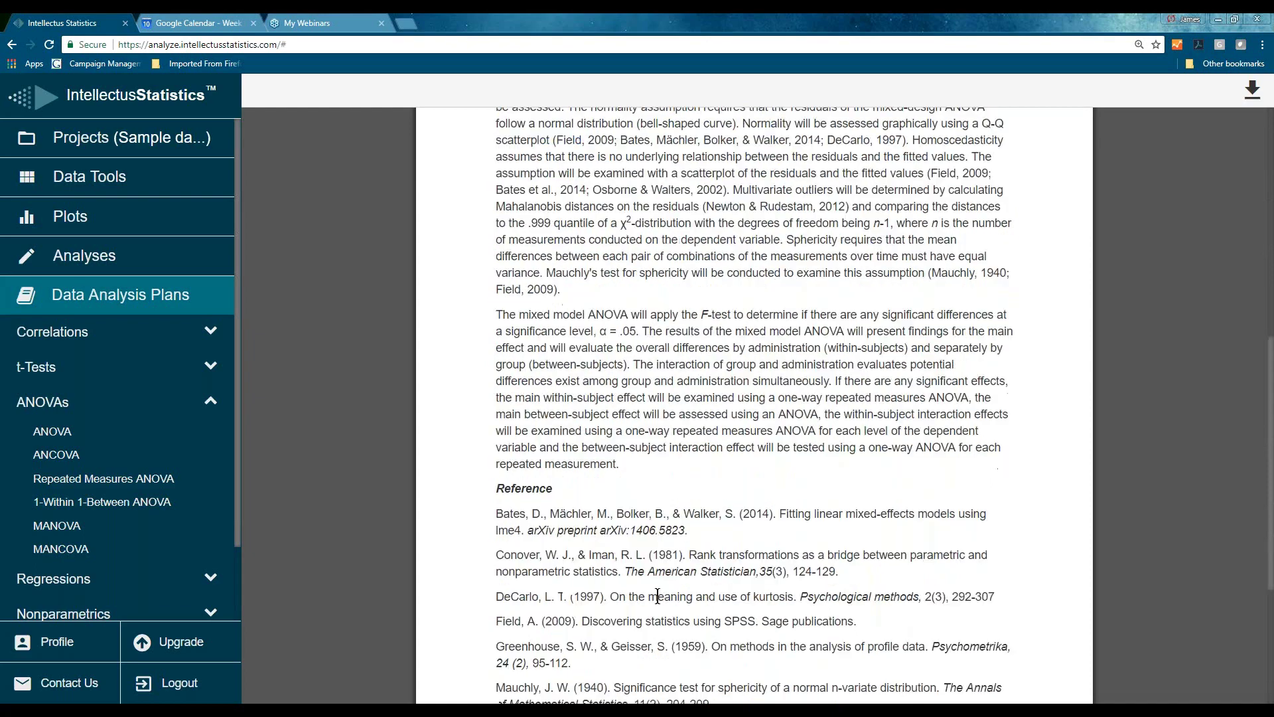
pyautogui.scroll(-1, 657, 596)
pyautogui.scroll(2, 668, 588)
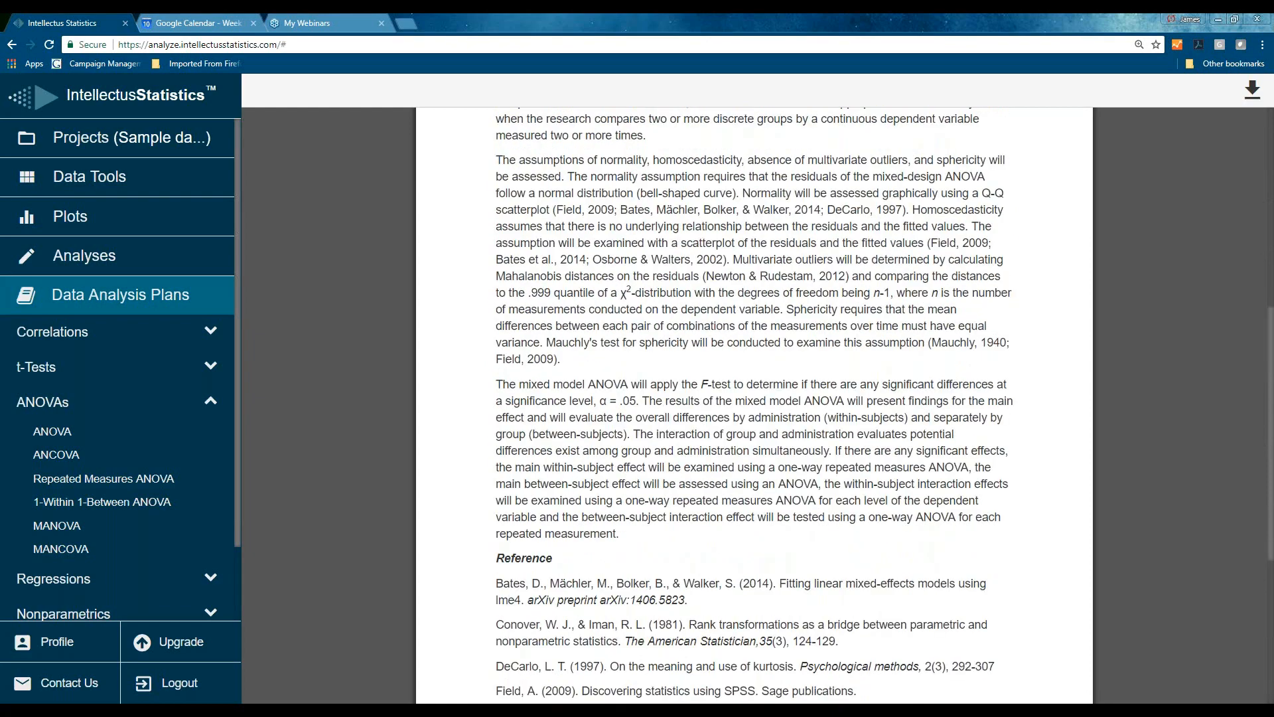
pyautogui.scroll(10, 754, 399)
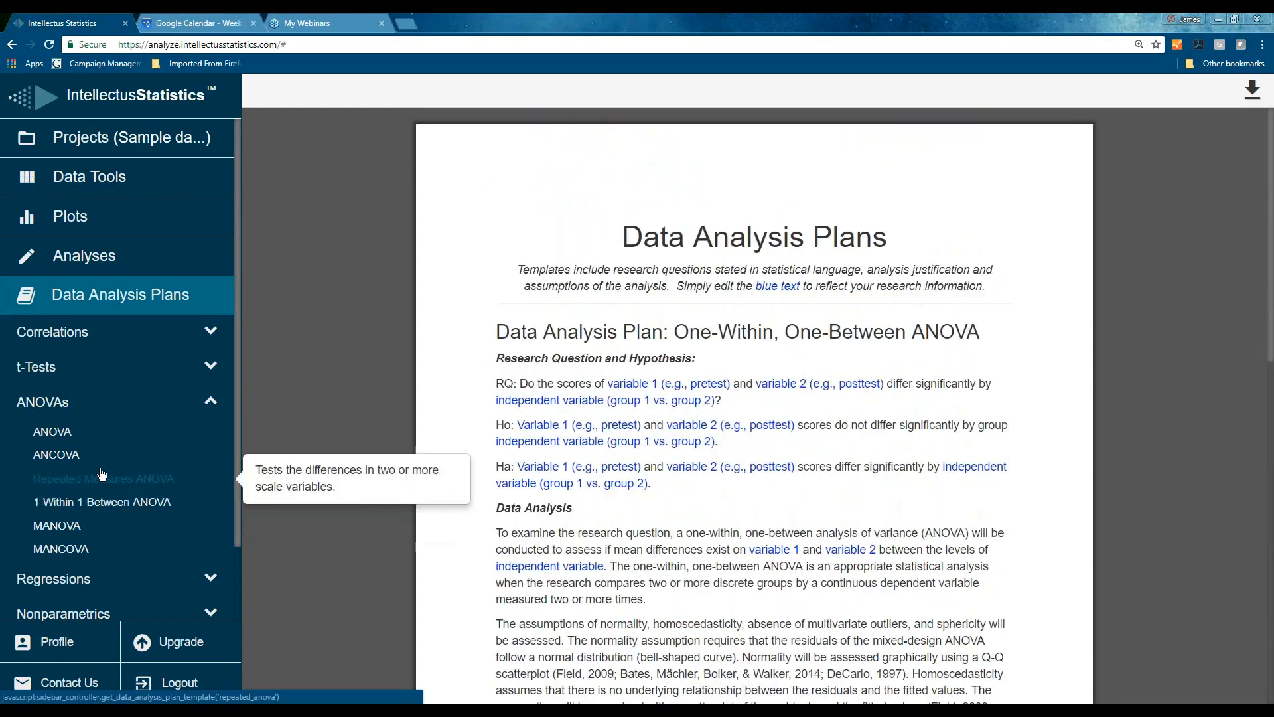
pyautogui.click(44, 371)
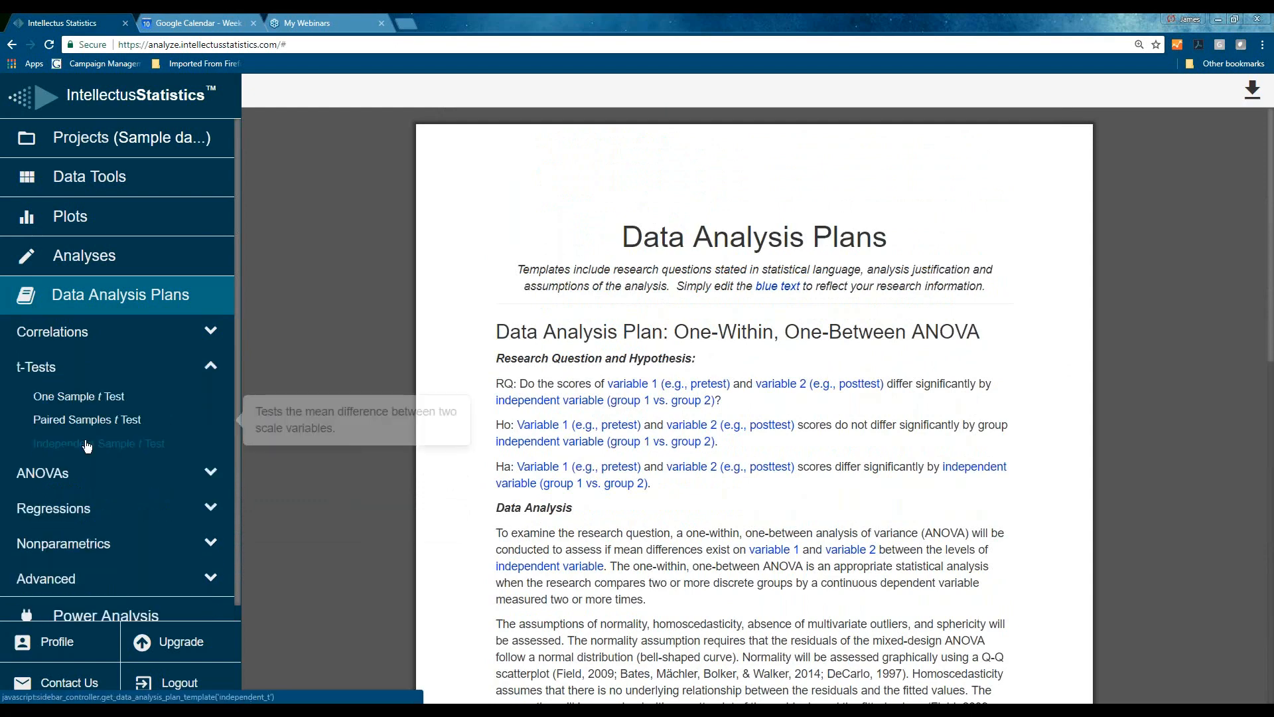
pyautogui.moveTo(98, 444)
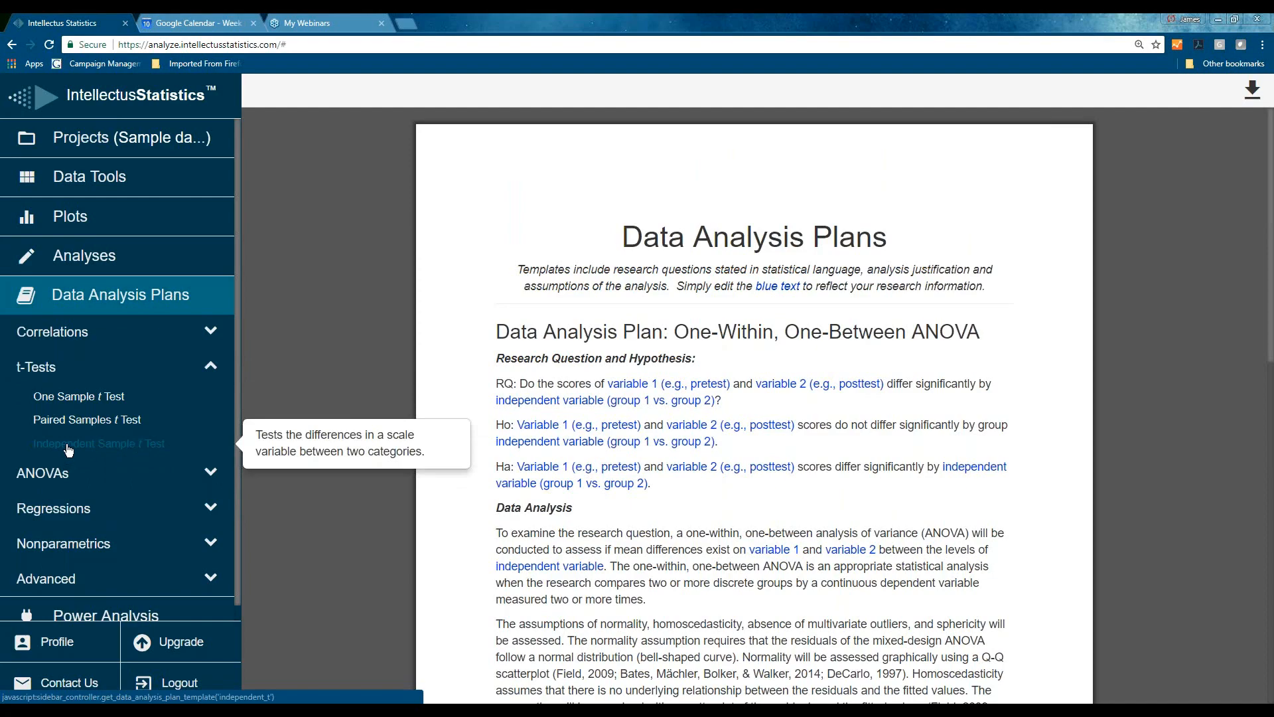
pyautogui.click(66, 445)
pyautogui.scroll(-2, 754, 447)
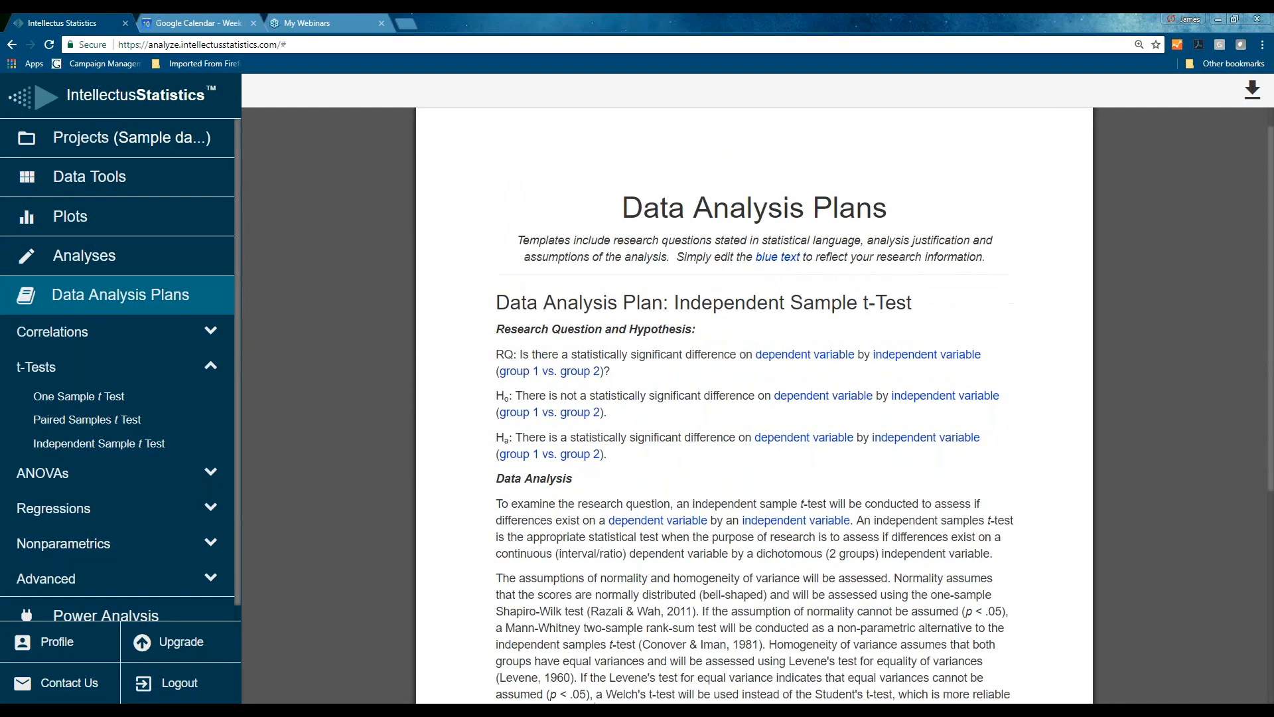
pyautogui.scroll(-2, 785, 443)
pyautogui.scroll(-2, 786, 443)
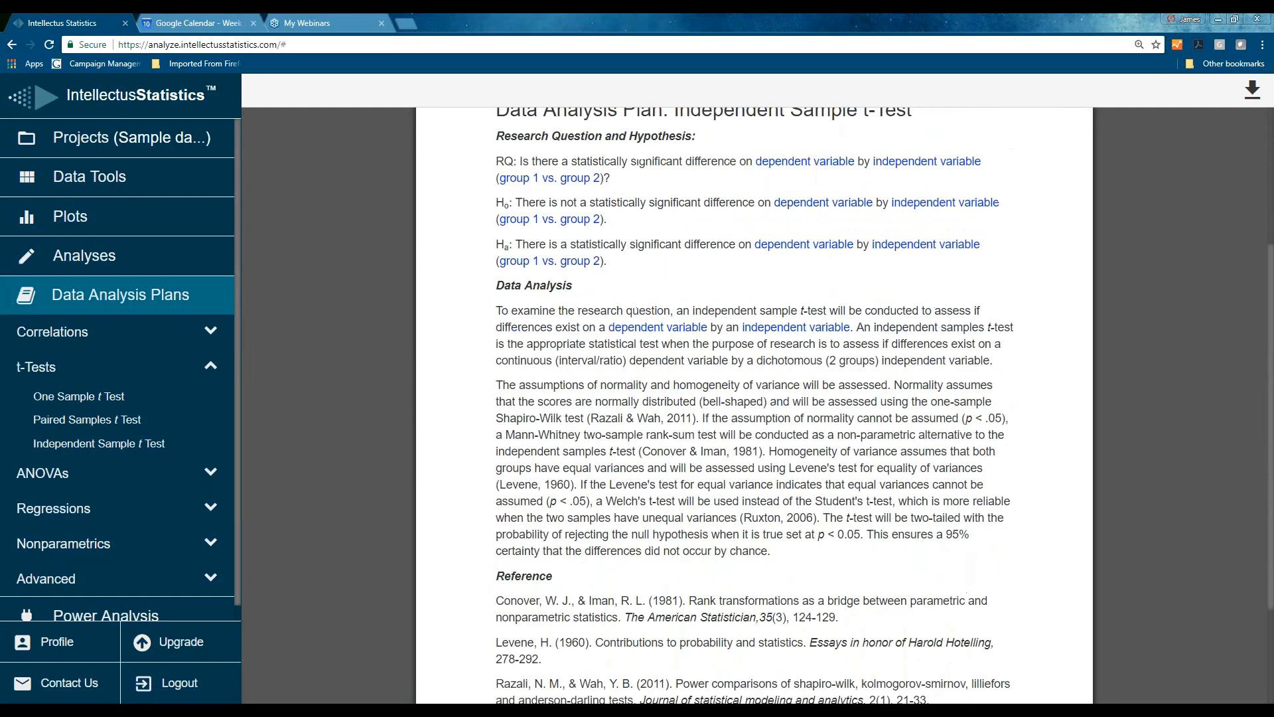
pyautogui.scroll(-2, 832, 484)
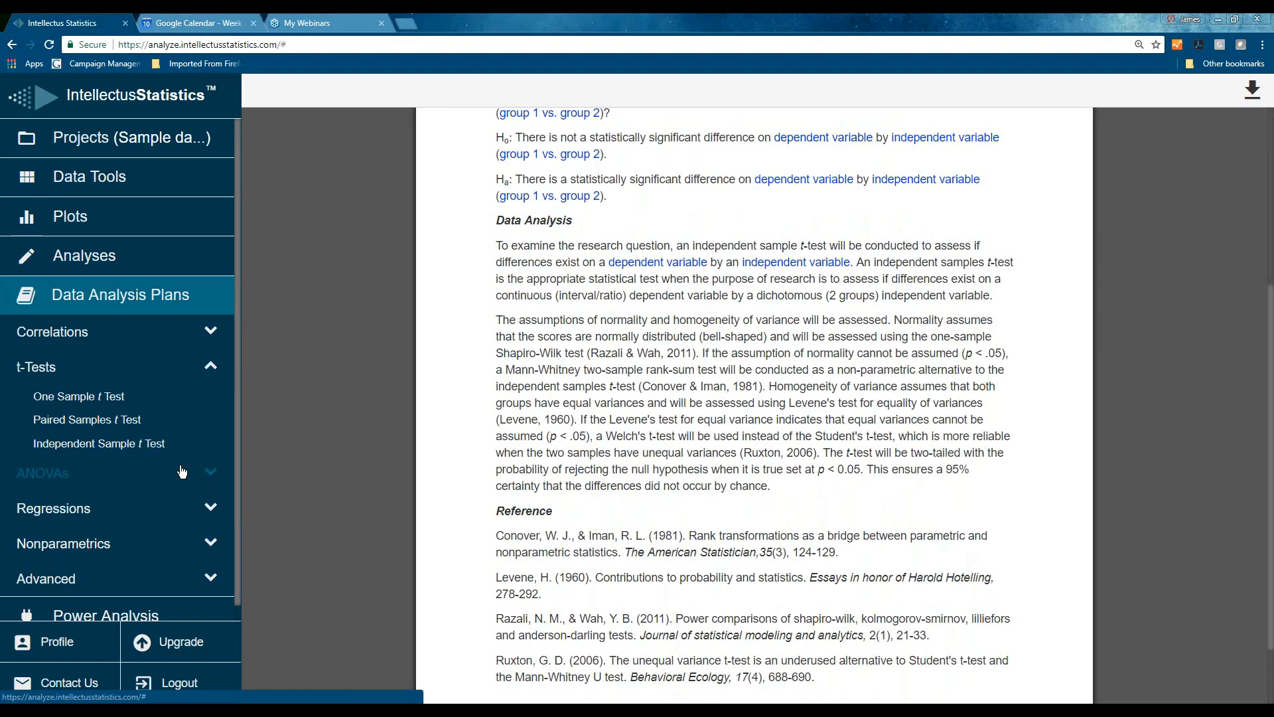
pyautogui.scroll(-1, 180, 472)
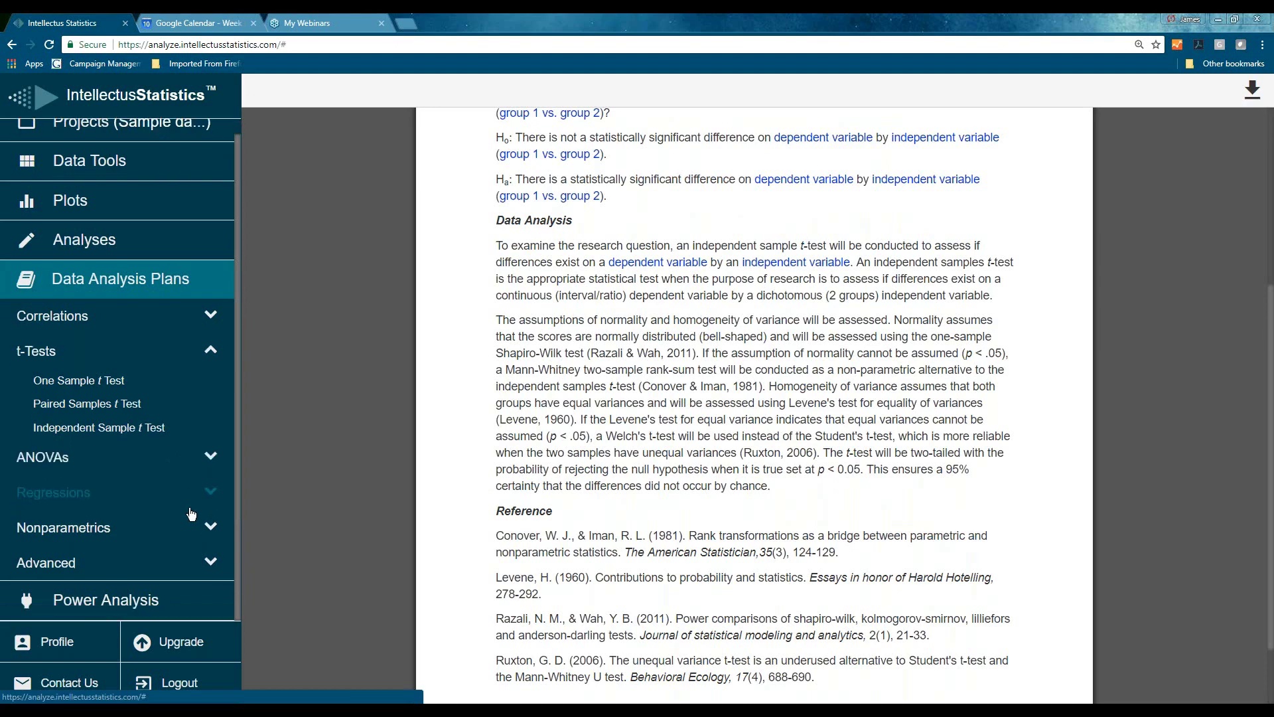
# Show the One-Within One-Between ANOVA sample-size write-up and highlight sizes 198 and 34
pyautogui.click(75, 604)
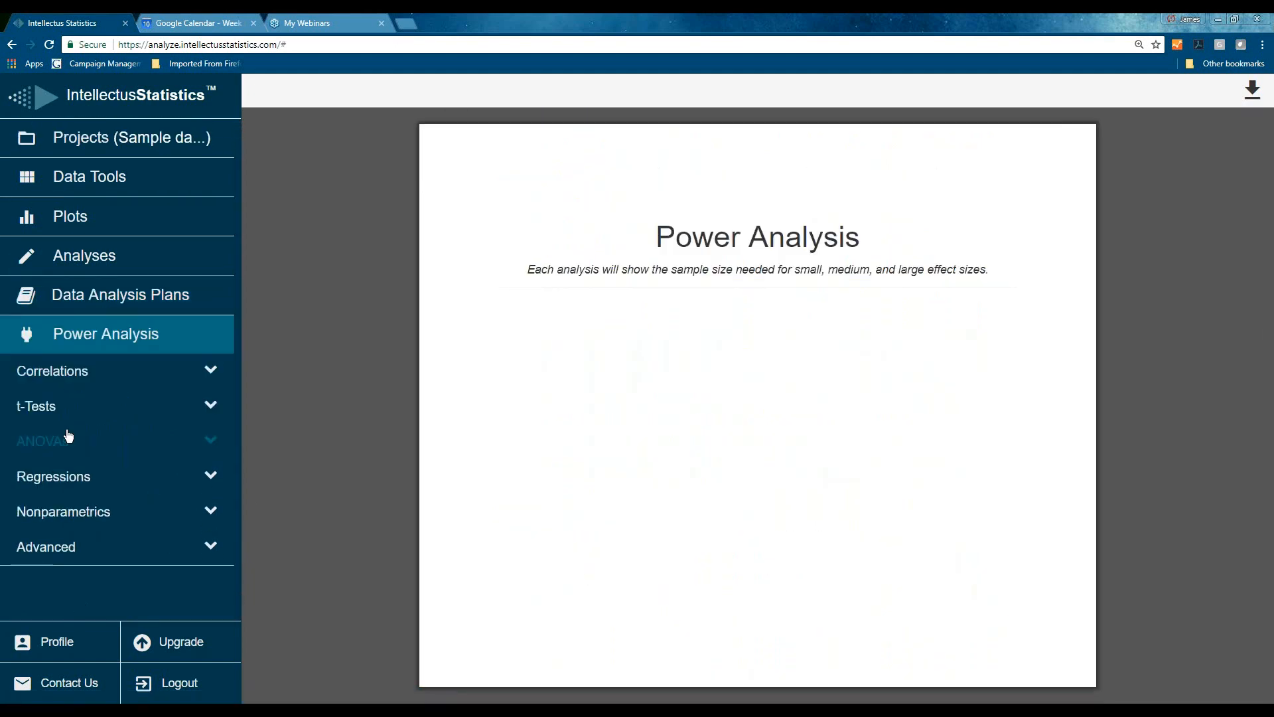
pyautogui.click(43, 442)
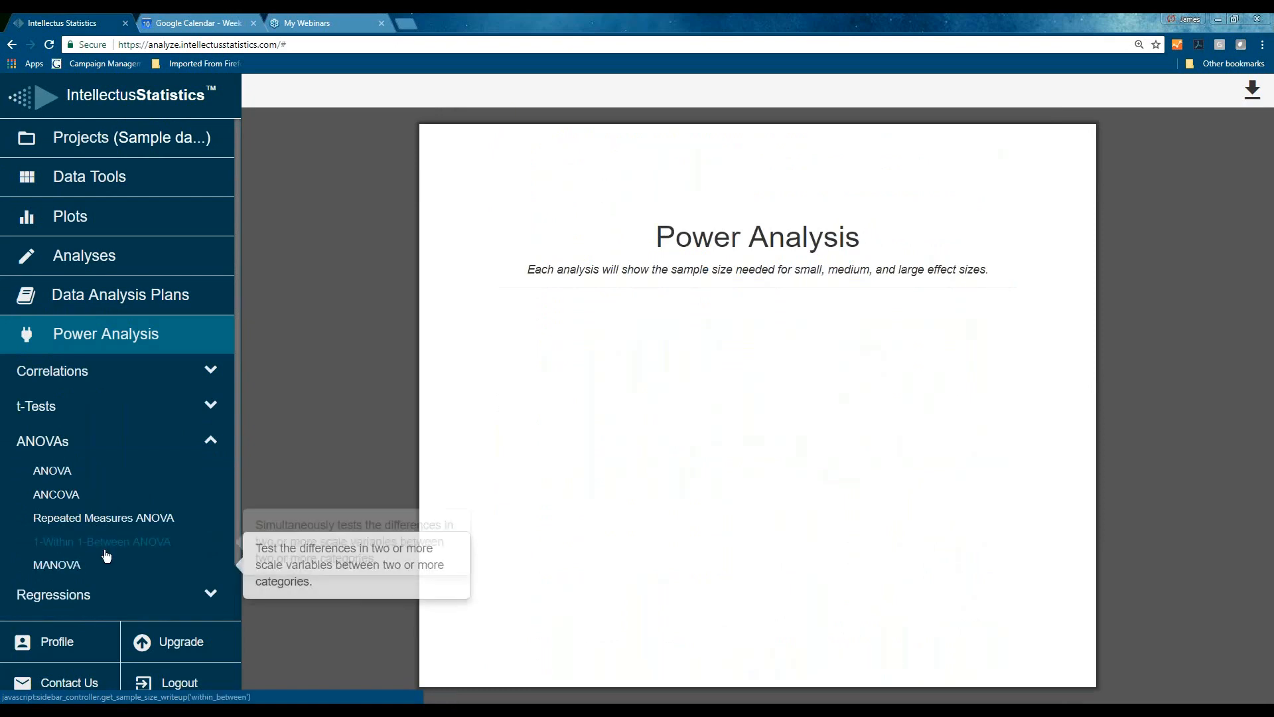
pyautogui.click(91, 543)
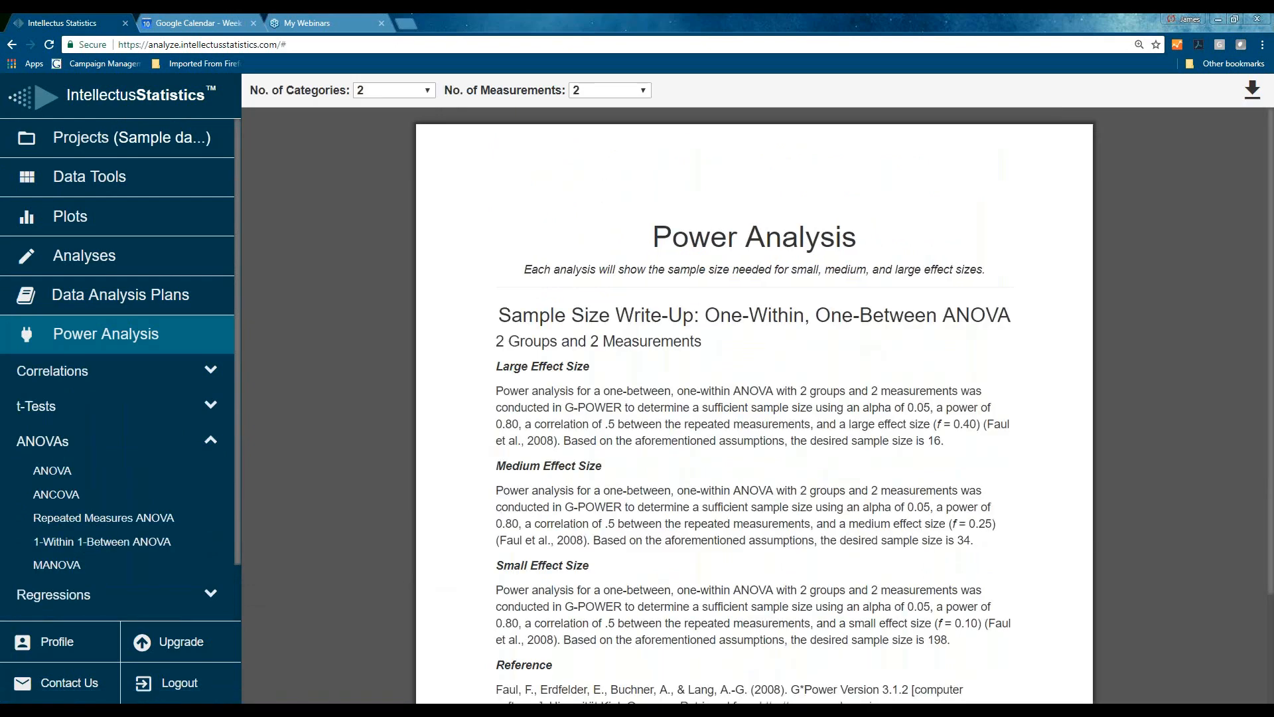
pyautogui.scroll(-2, 754, 399)
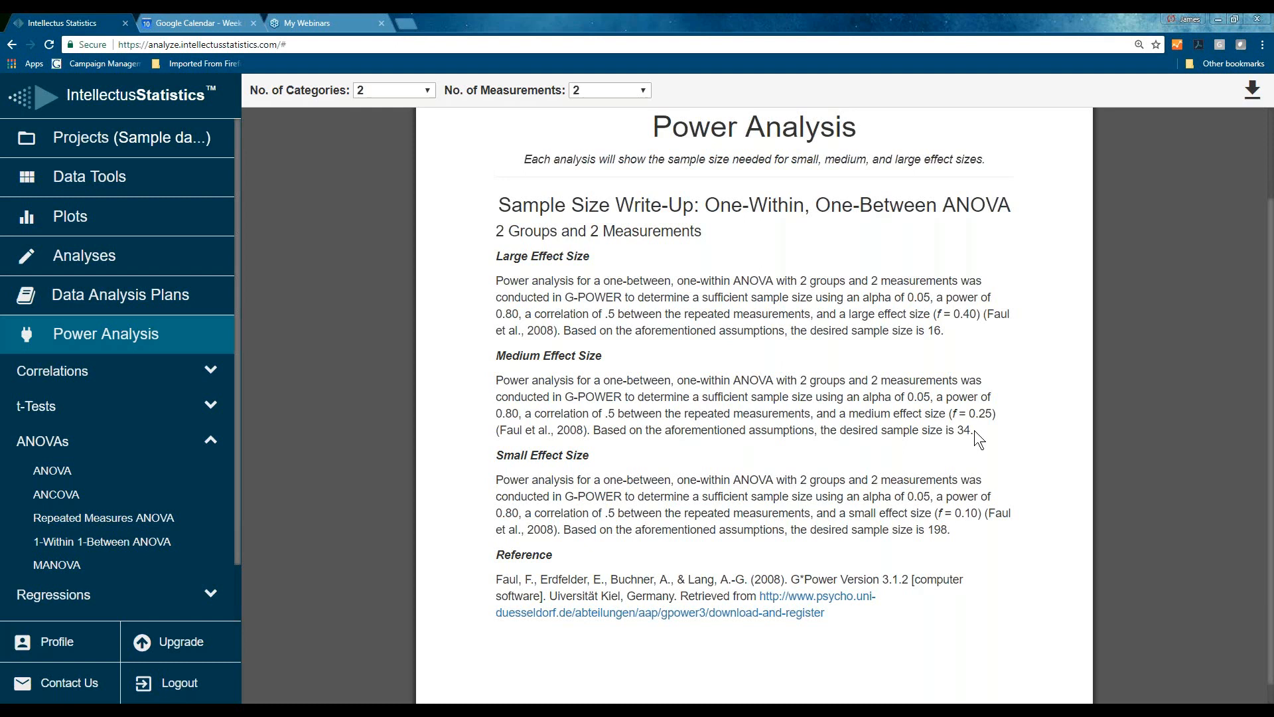
pyautogui.doubleClick(938, 529)
pyautogui.moveTo(974, 429); pyautogui.dragTo(969, 429)
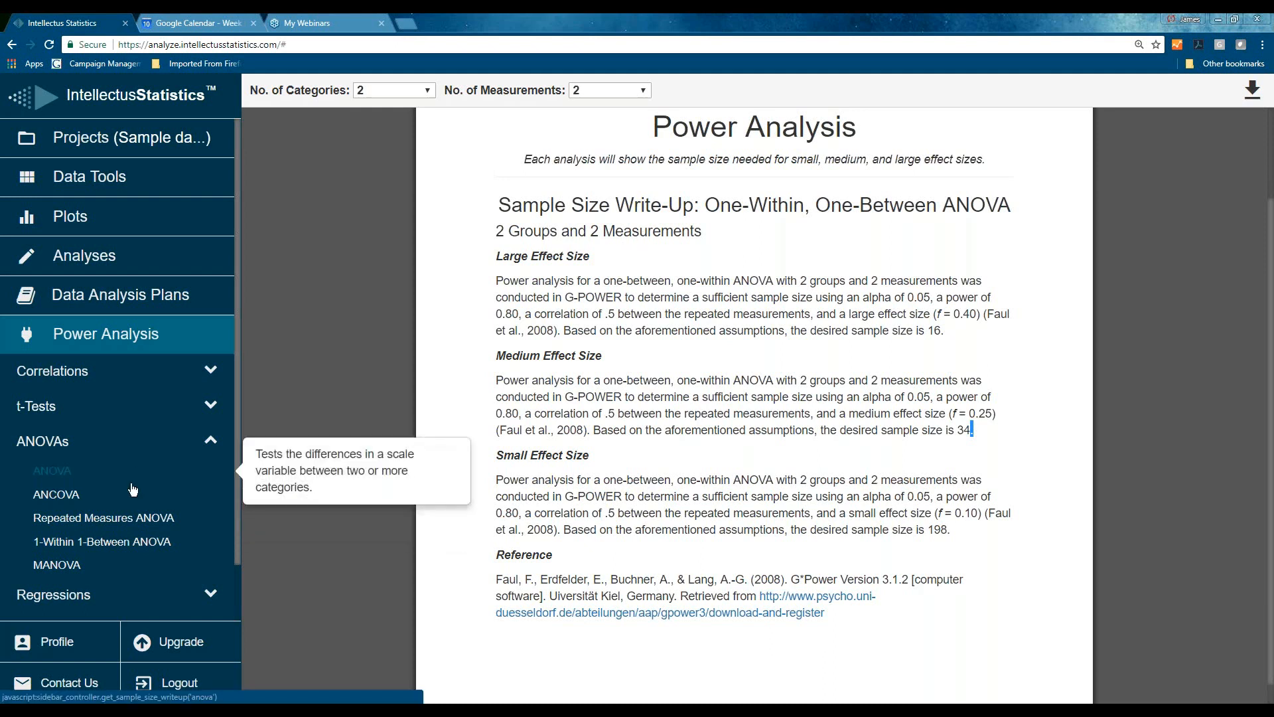
pyautogui.scroll(-2, 126, 540)
# Show the Independent Sample t-Test write-up, highlight sample size 52, then return to the ANOVA write-up
pyautogui.click(40, 344)
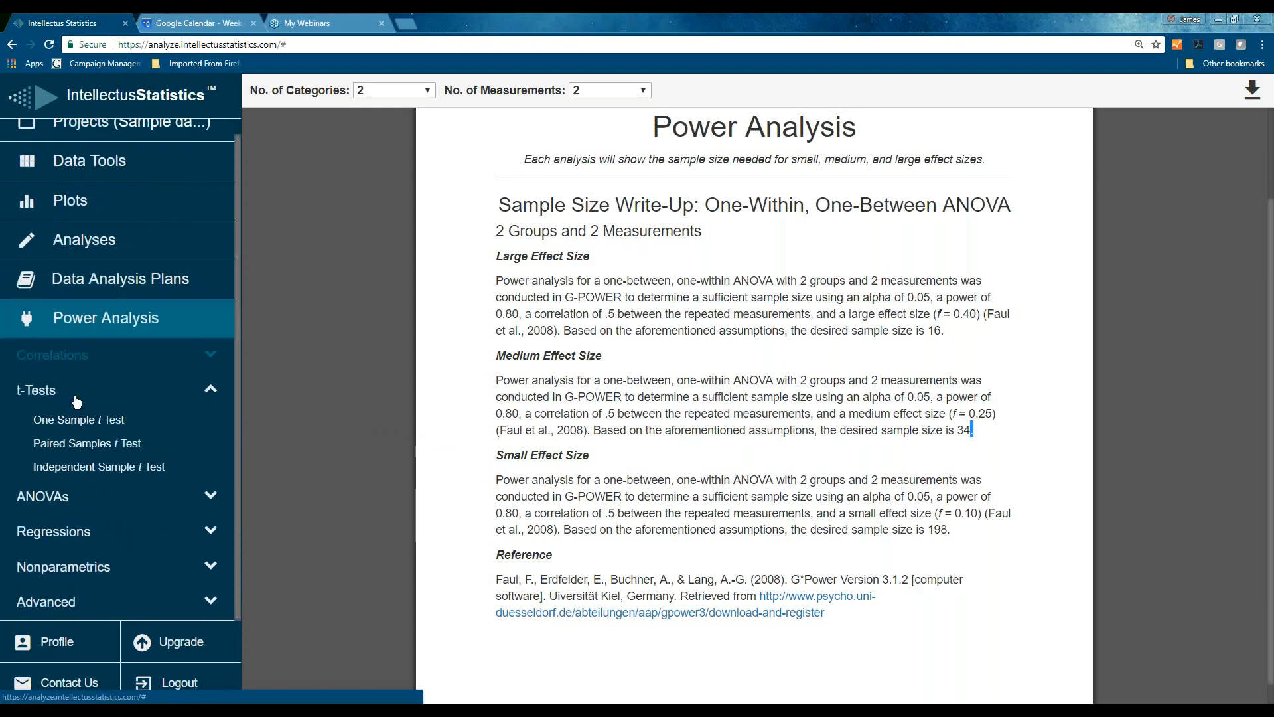
pyautogui.click(73, 466)
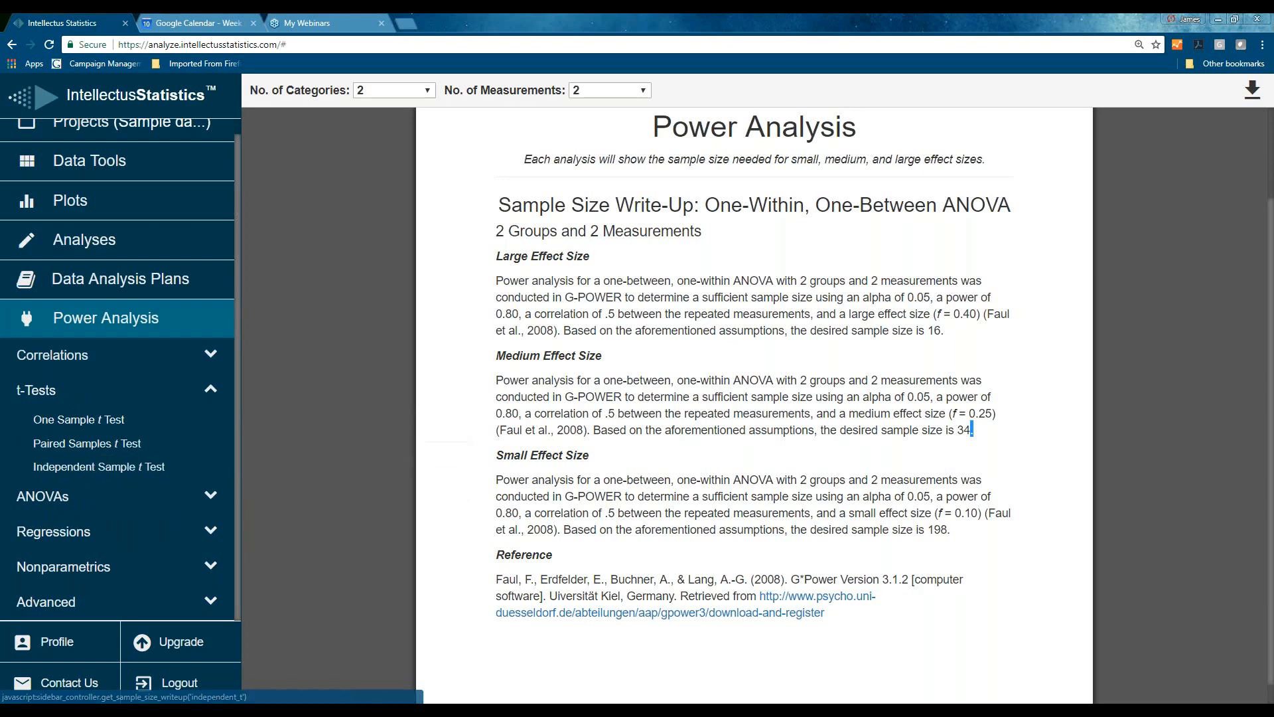
pyautogui.scroll(-1, 948, 429)
pyautogui.scroll(-2, 949, 432)
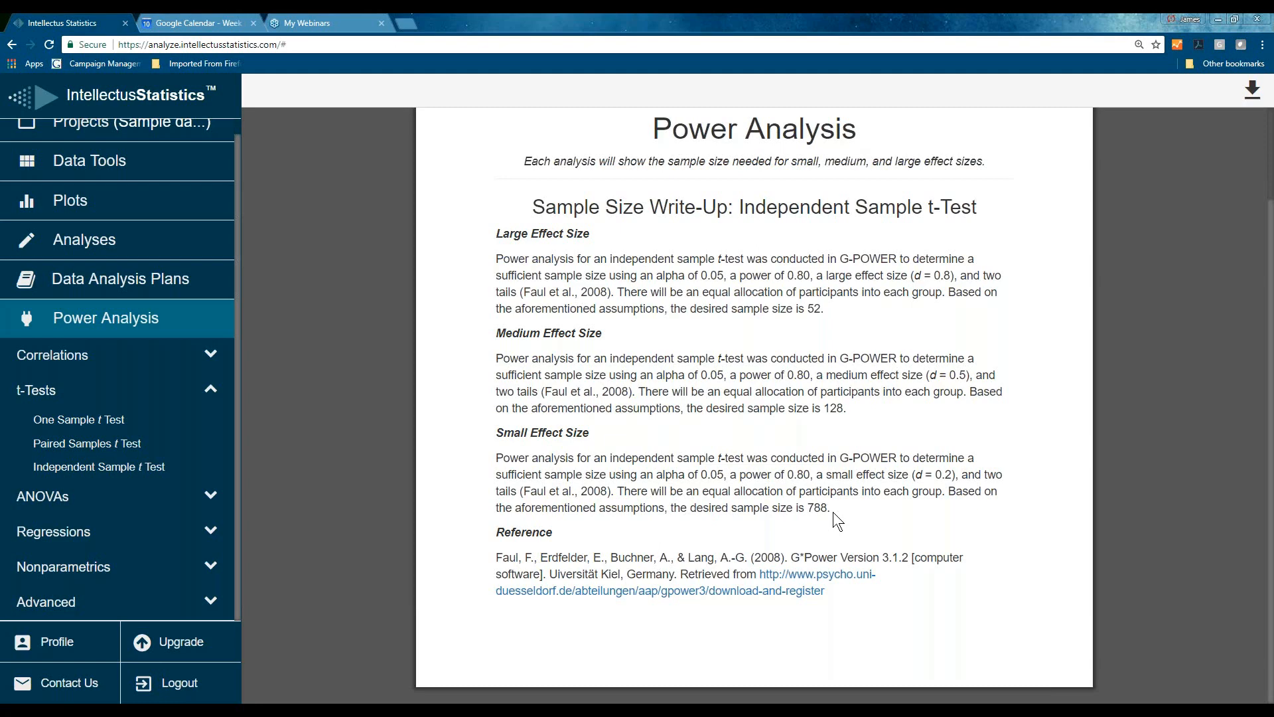
pyautogui.scroll(2, 834, 507)
pyautogui.doubleClick(815, 397)
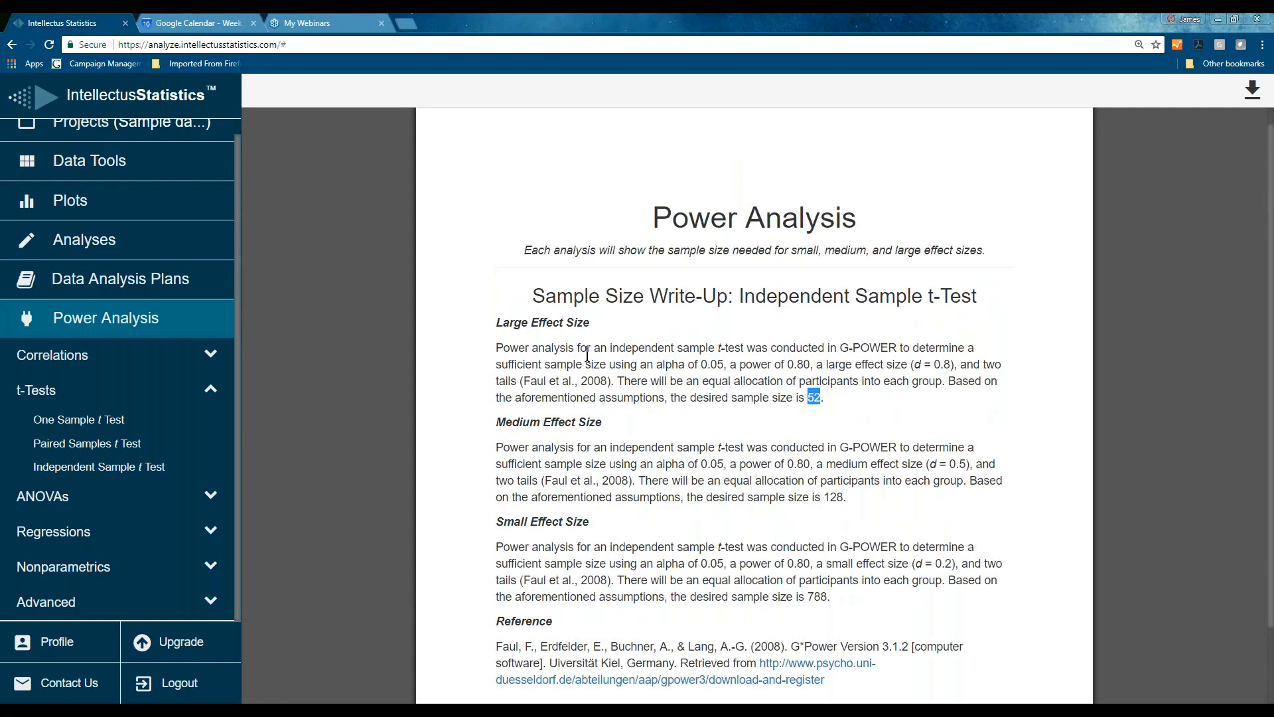
pyautogui.click(43, 495)
pyautogui.moveTo(56, 503)
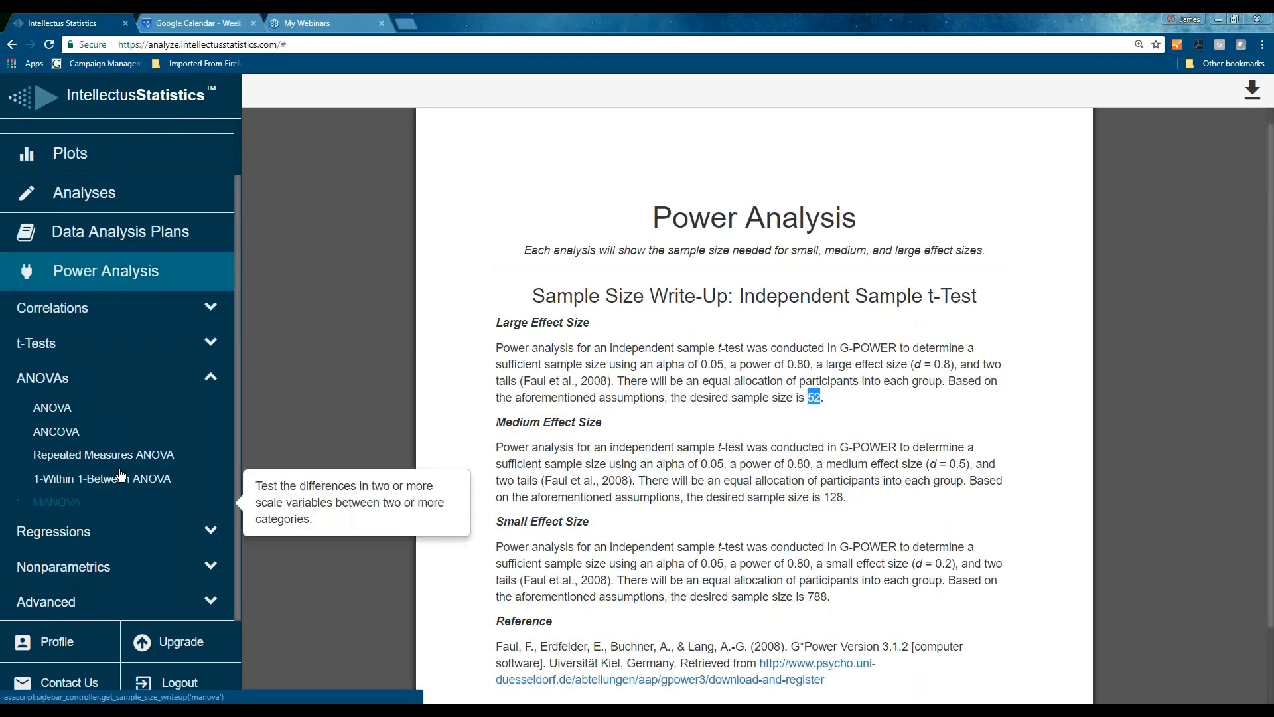
pyautogui.click(84, 481)
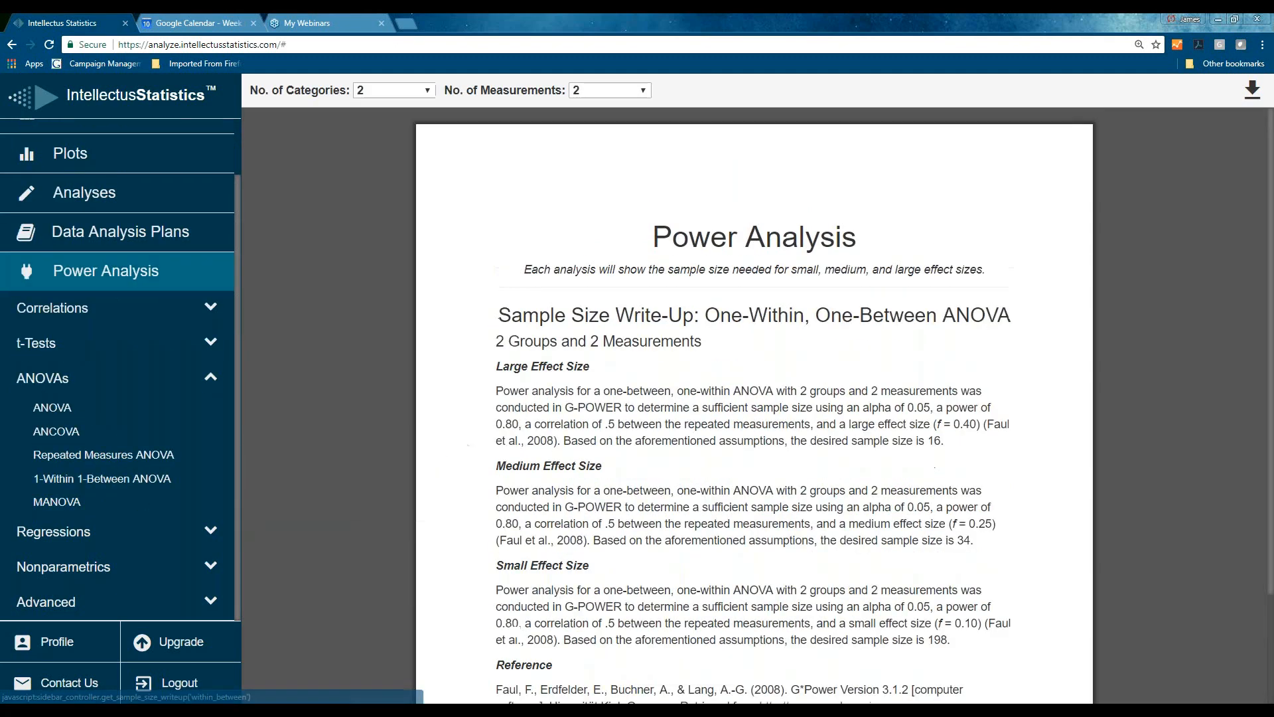
pyautogui.scroll(-2, 972, 406)
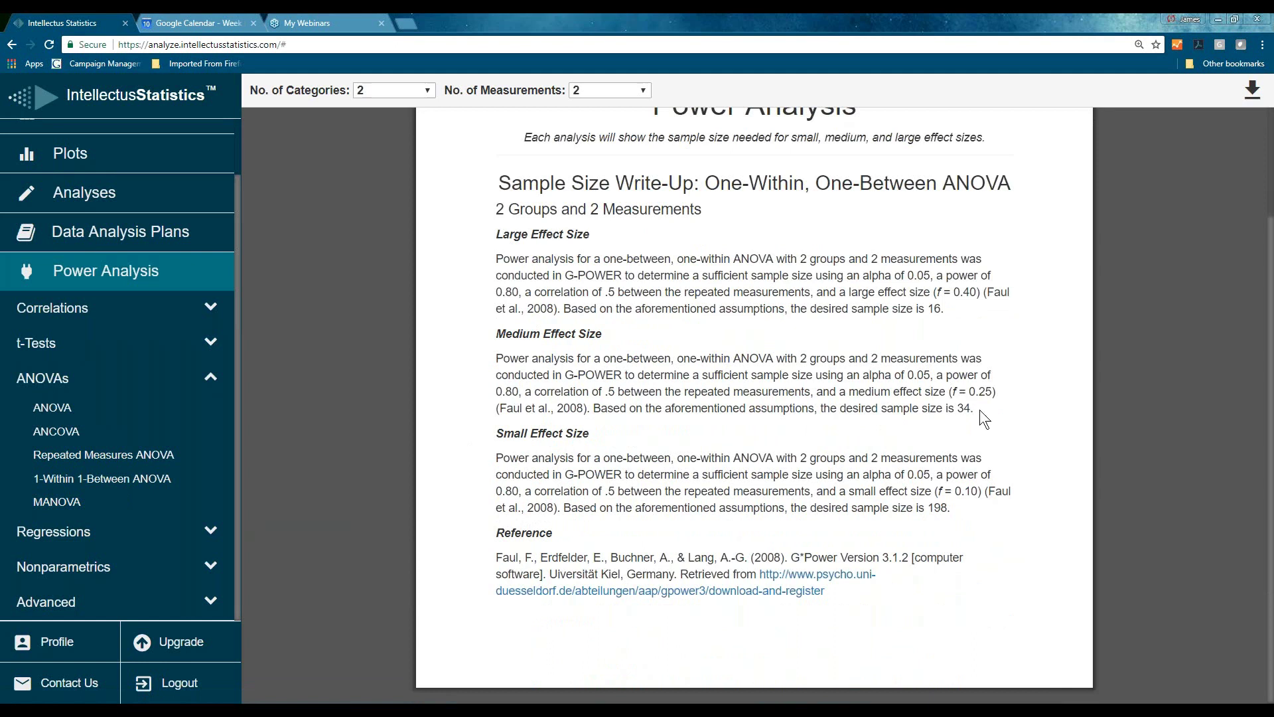
pyautogui.scroll(2, 115, 394)
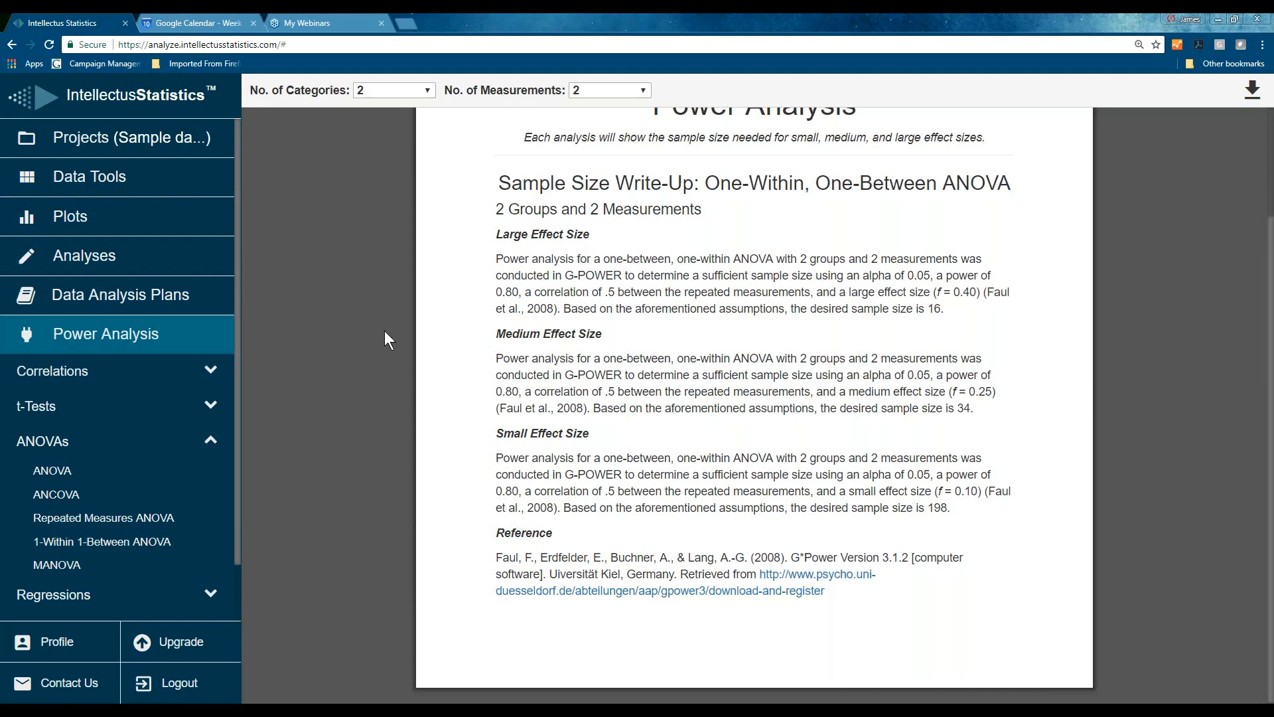
# Create a new project from the project list without uploading a dataset
pyautogui.click(101, 140)
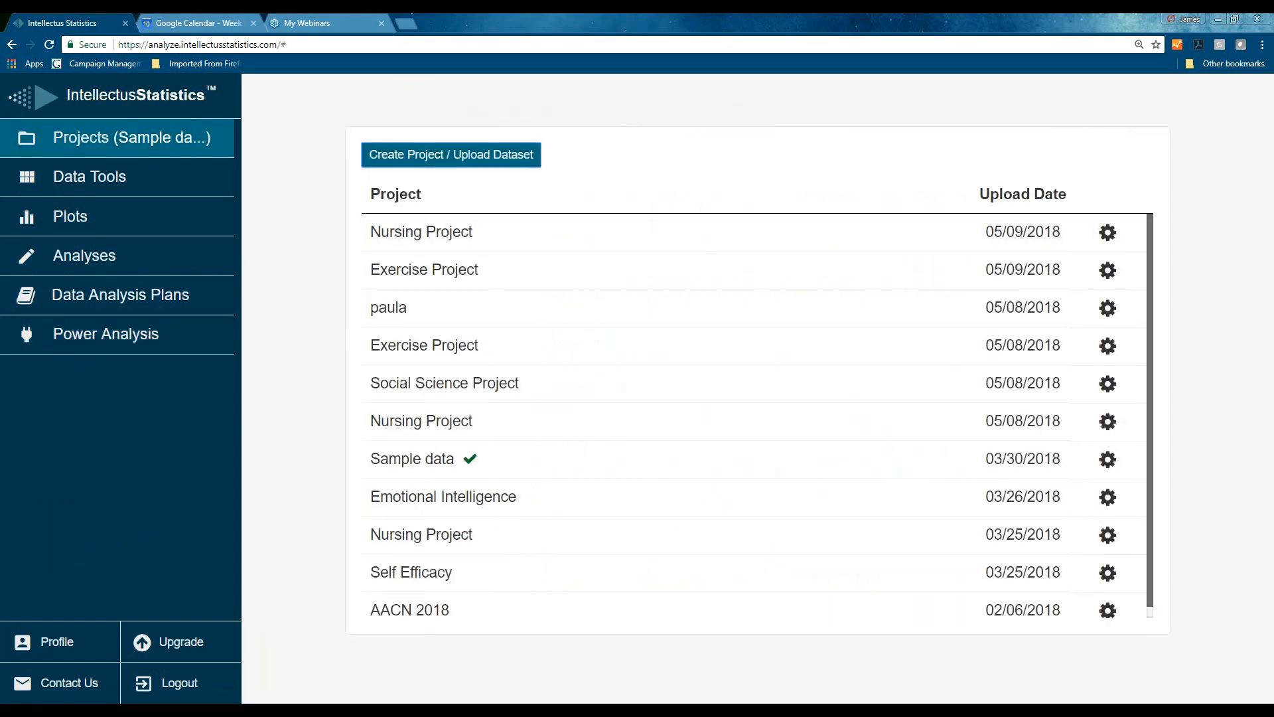
pyautogui.click(419, 160)
pyautogui.click(443, 191)
pyautogui.write('C')
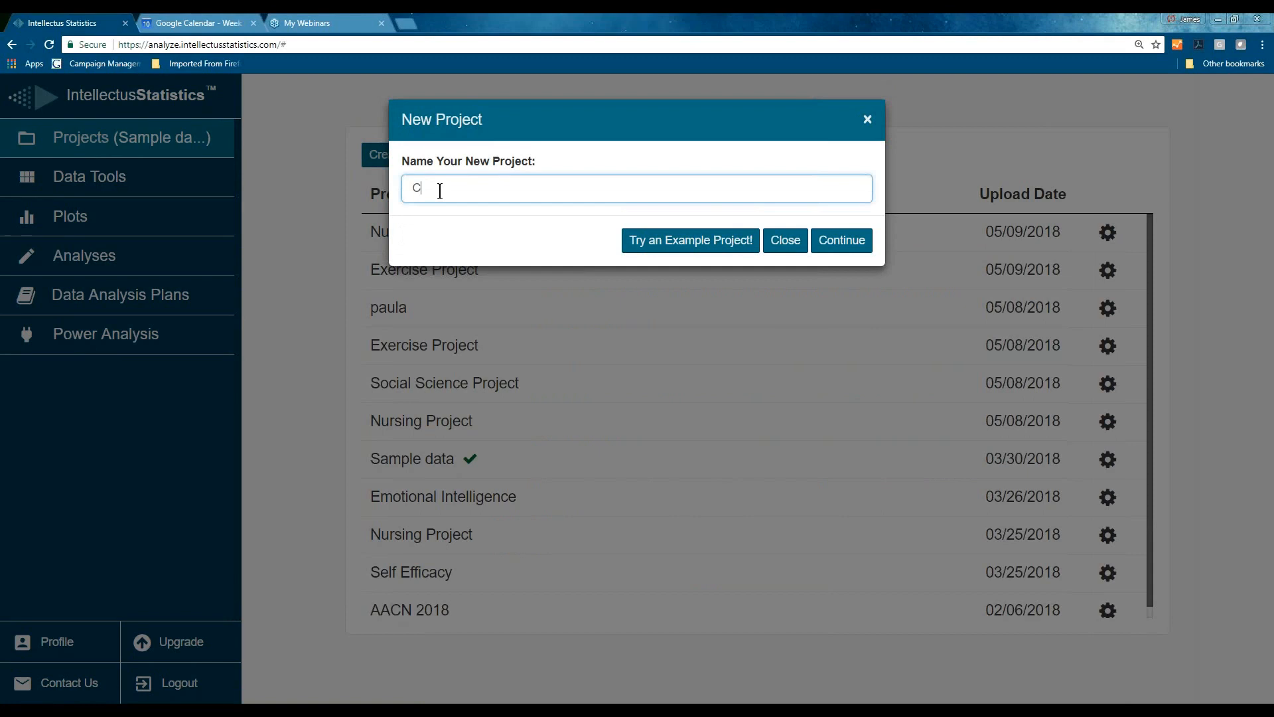
pyautogui.click(842, 240)
pyautogui.moveTo(805, 247)
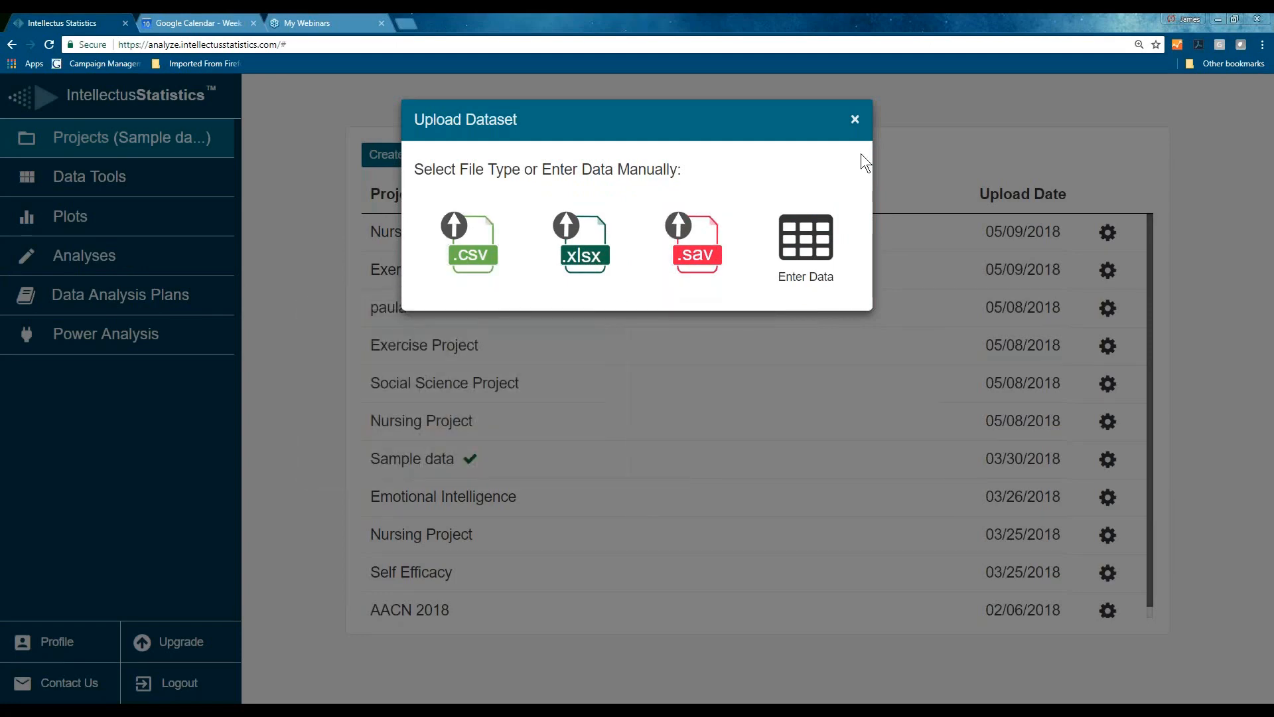
pyautogui.click(855, 119)
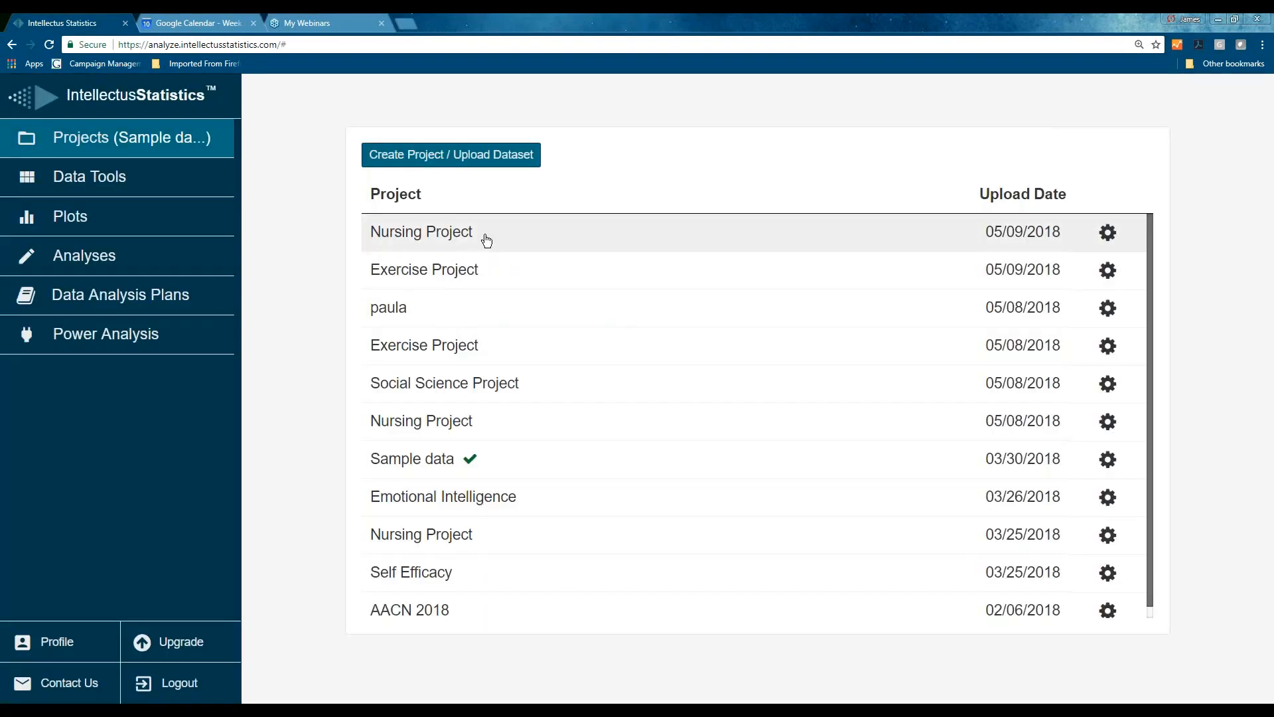
# Rename the new 05/10/2018 project and submit the name
pyautogui.click(488, 236)
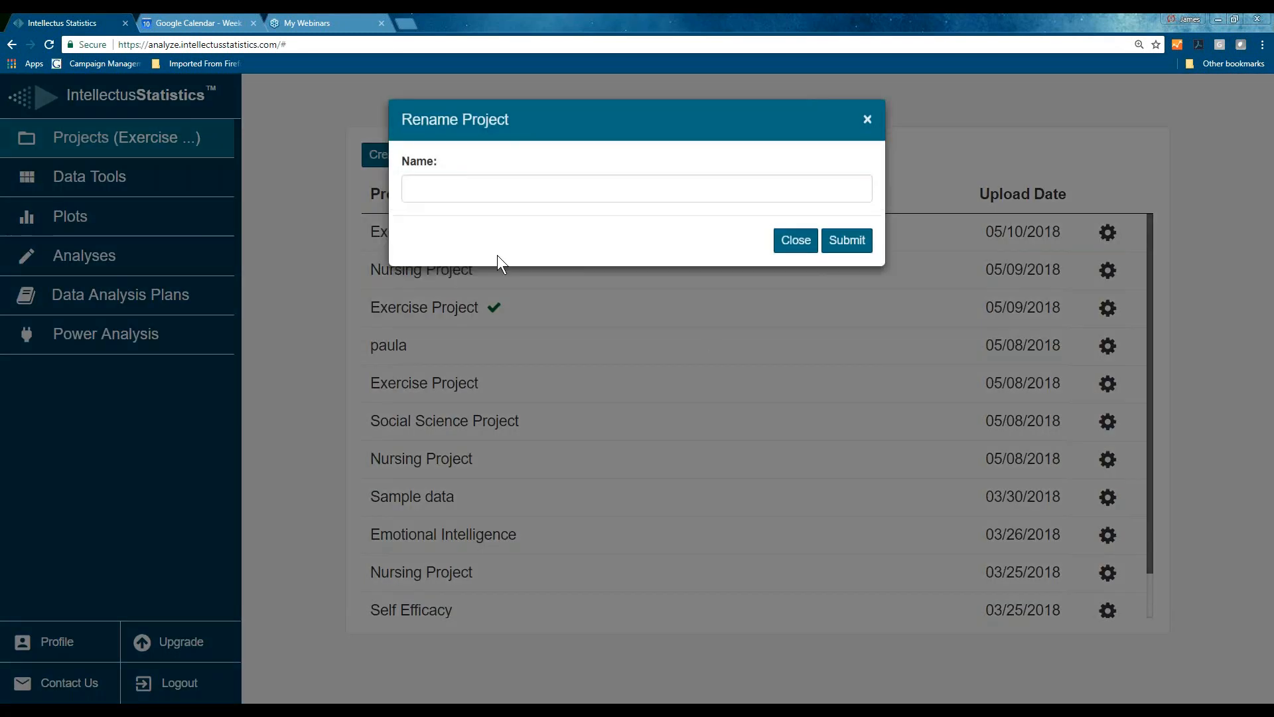
pyautogui.click(416, 188)
pyautogui.write('Chr')
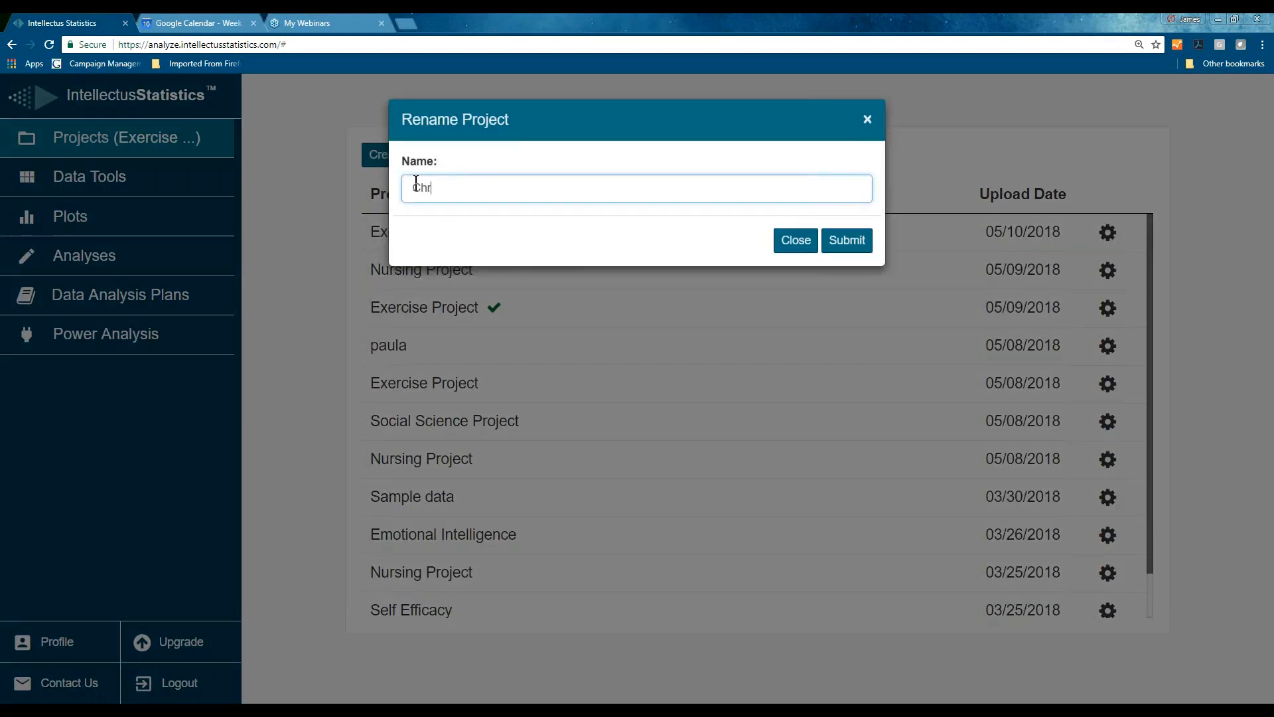
pyautogui.write('istina')
pyautogui.click(846, 239)
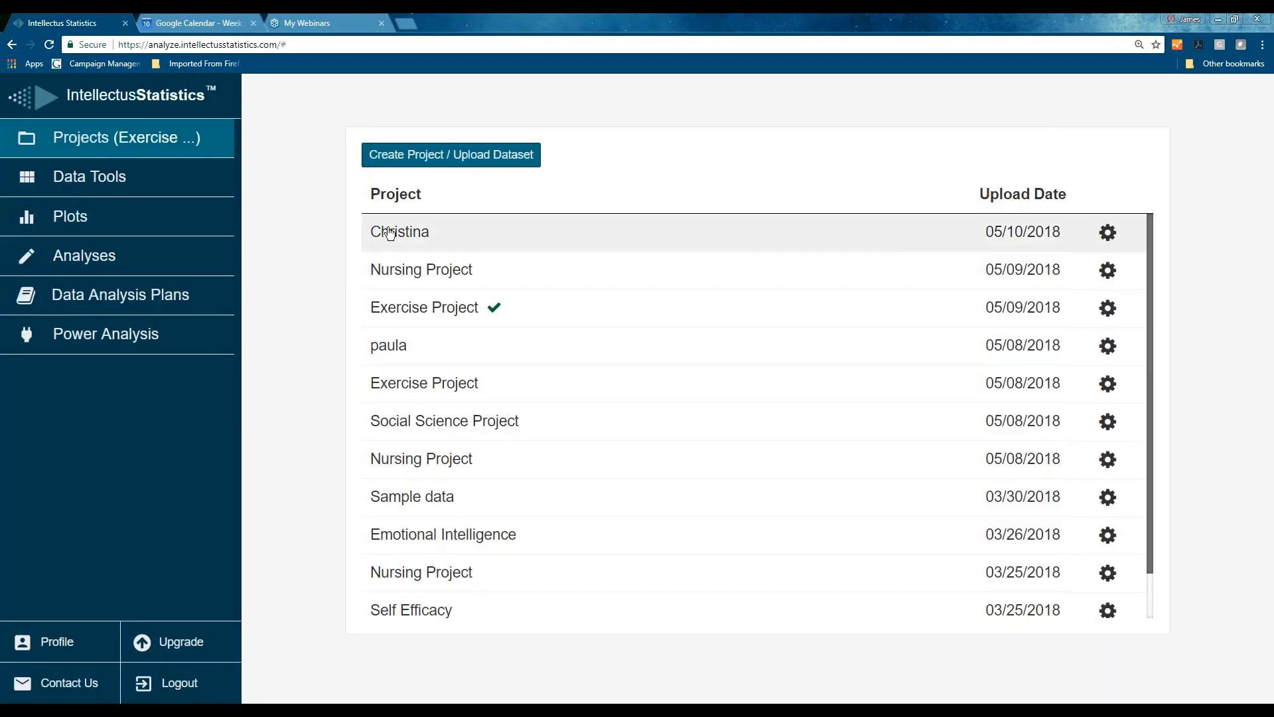
# Open the project's data for editing and remove the Gender column
pyautogui.click(398, 231)
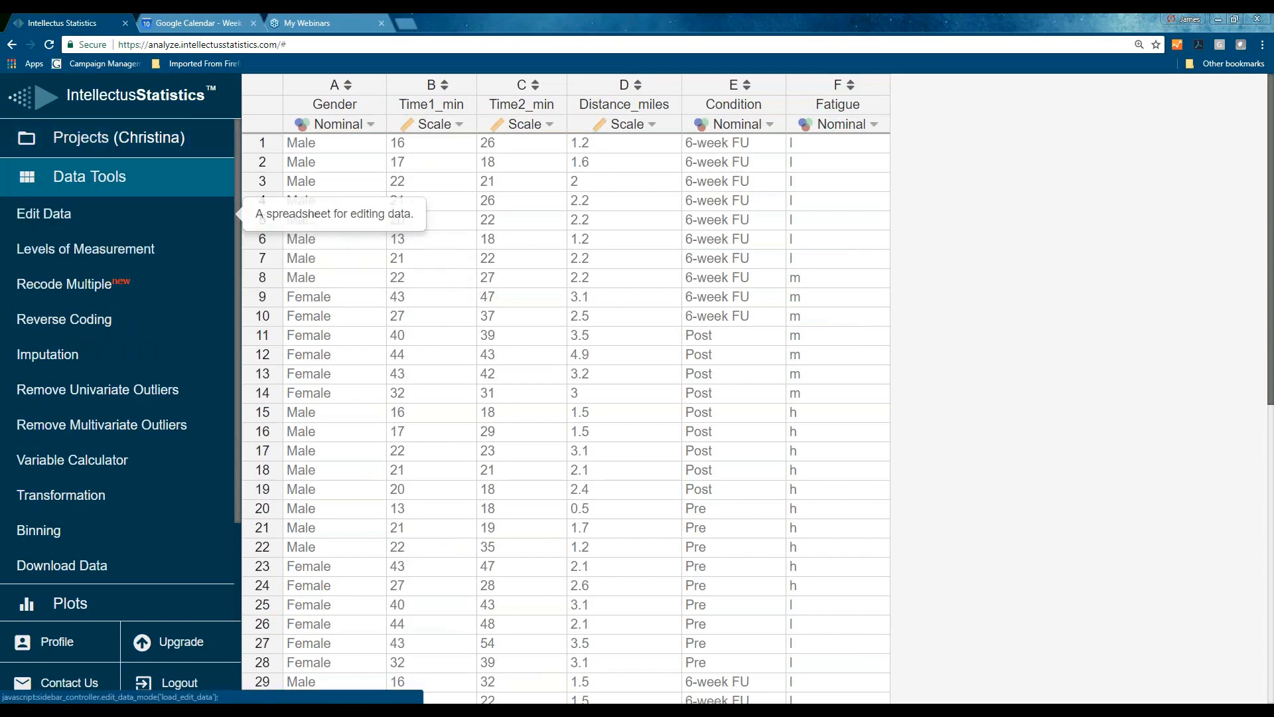
pyautogui.click(44, 213)
pyautogui.doubleClick(352, 102)
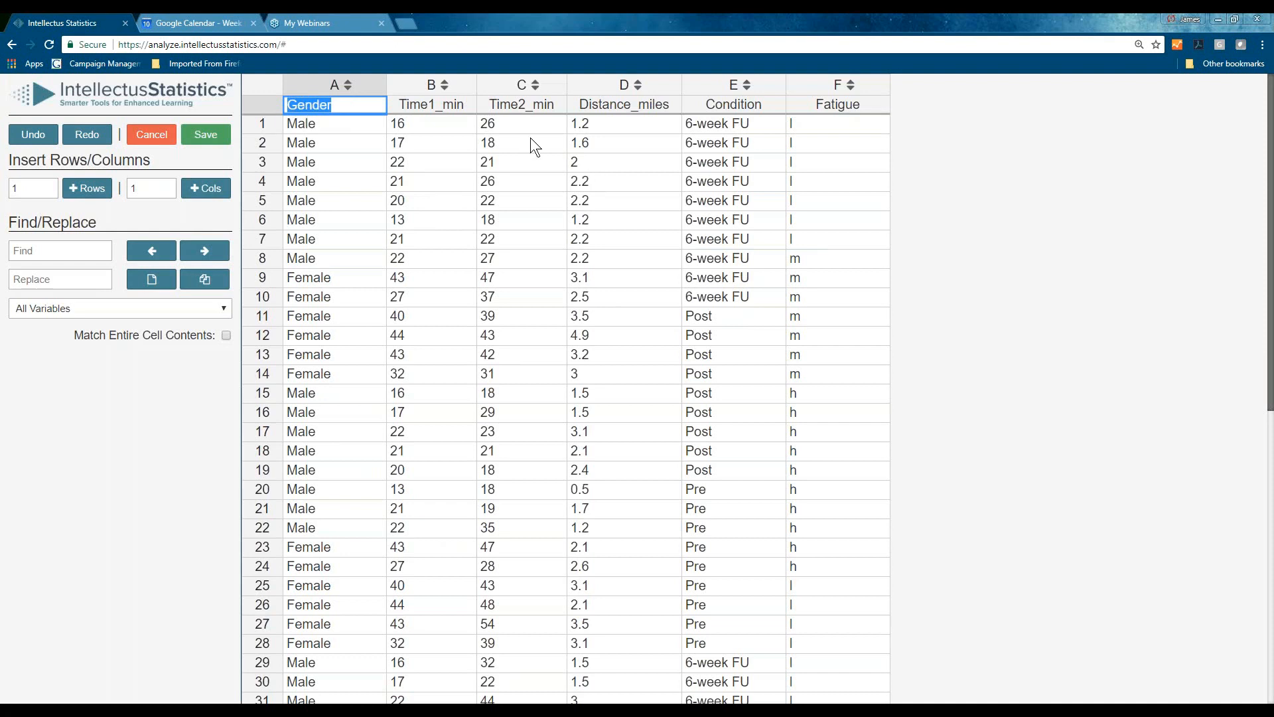
pyautogui.click(711, 143)
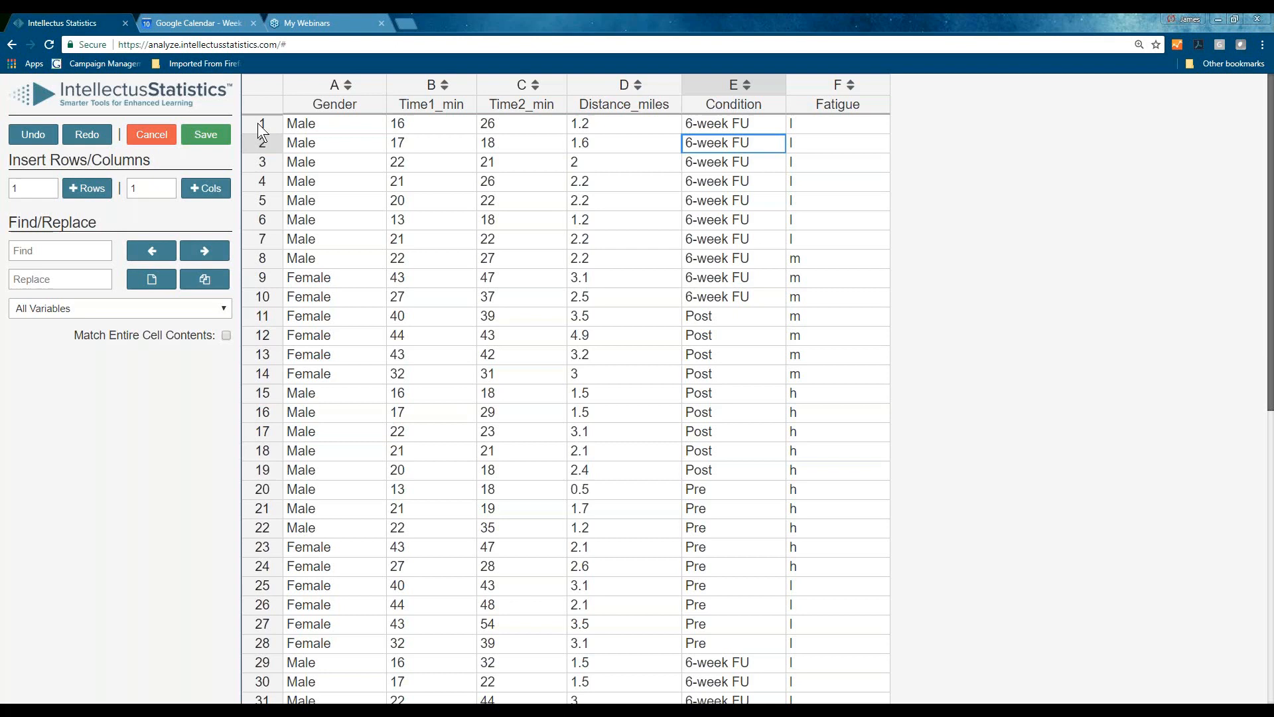
pyautogui.rightClick(366, 84)
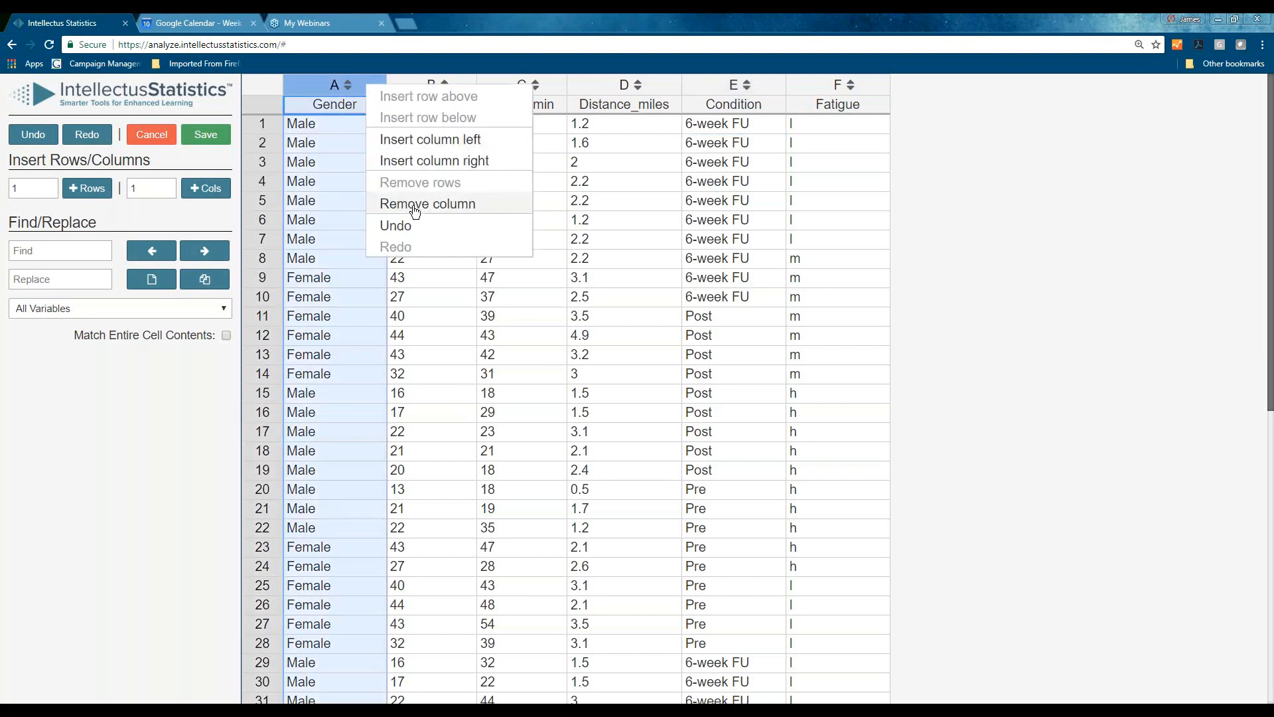
pyautogui.click(411, 208)
# Rename Time1_min and Time2_min to pre and post and remove the Distance_miles column
pyautogui.doubleClick(304, 104)
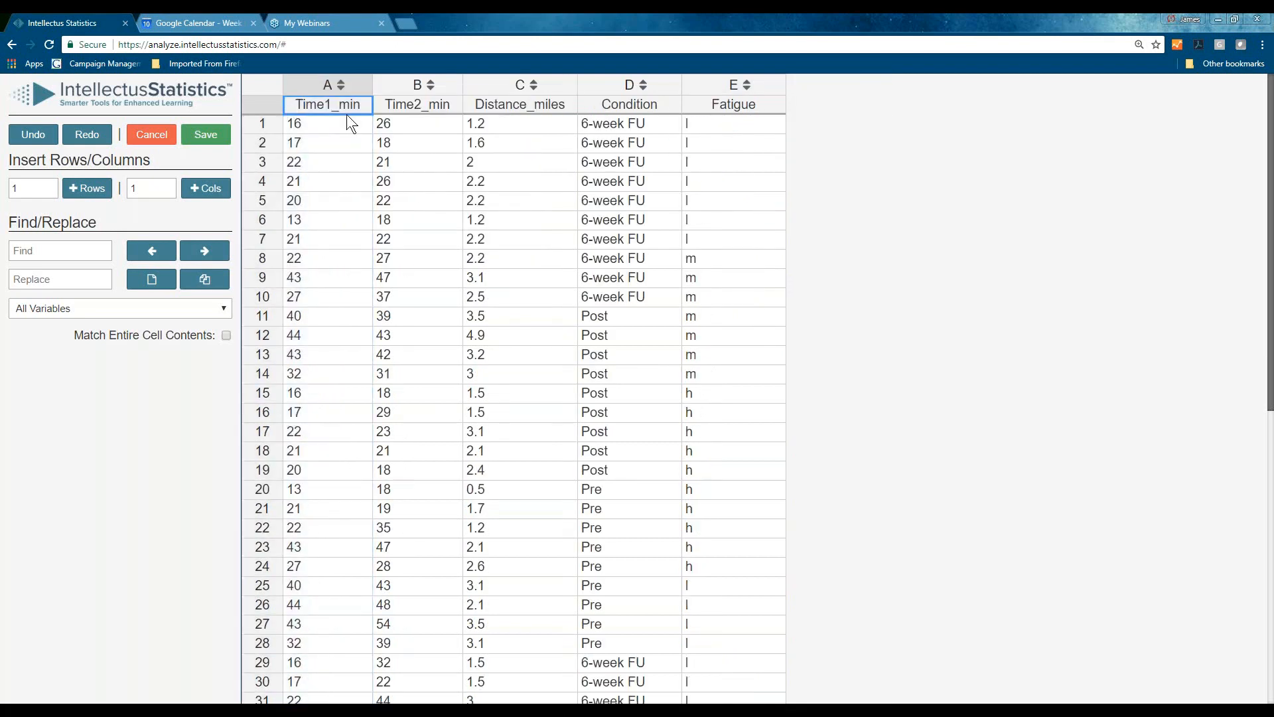
pyautogui.moveTo(361, 105); pyautogui.dragTo(289, 104)
pyautogui.write('p')
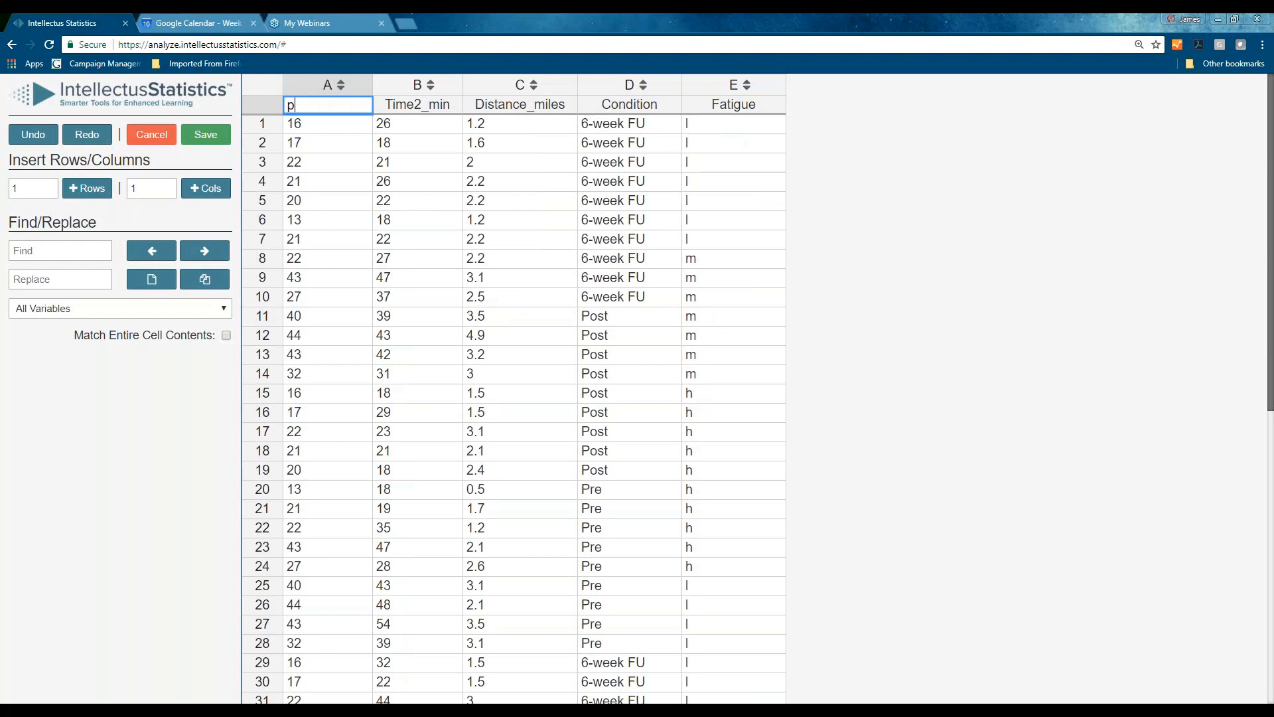
pyautogui.write('re')
pyautogui.doubleClick(419, 103)
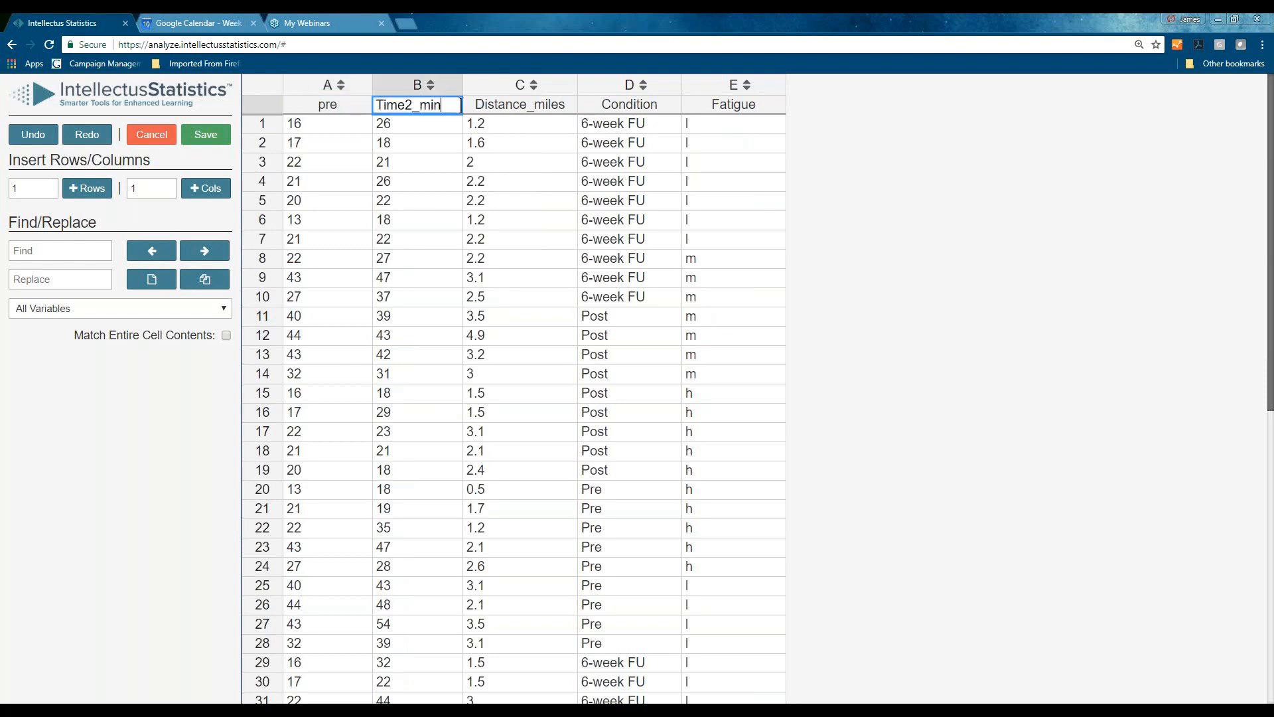
pyautogui.moveTo(444, 104); pyautogui.dragTo(365, 104)
pyautogui.write('post')
pyautogui.rightClick(519, 123)
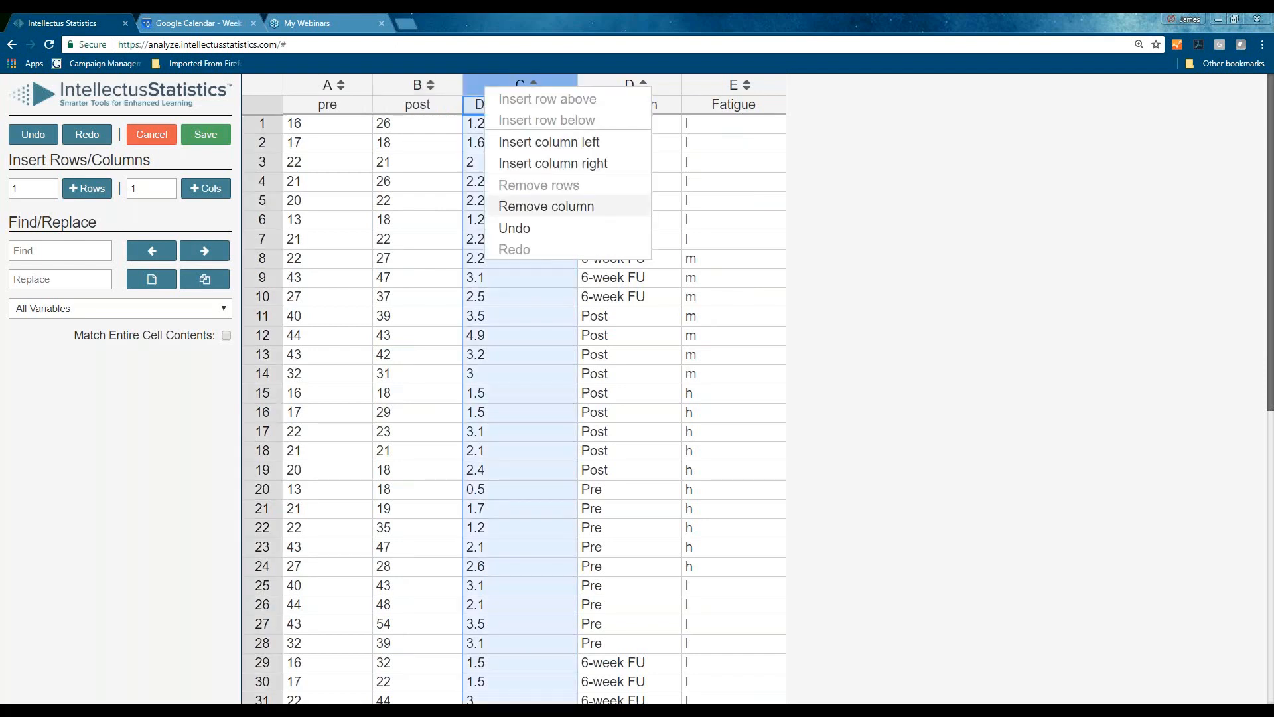
pyautogui.click(545, 202)
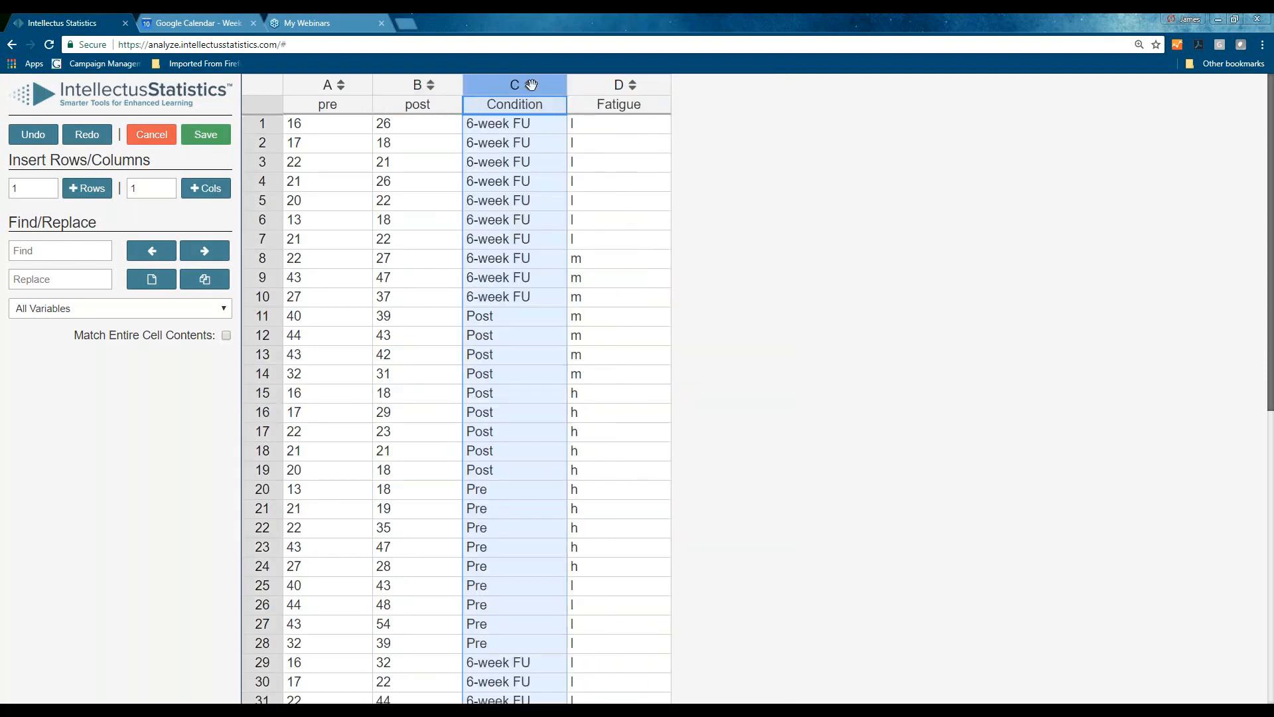
# Sort by Condition, clear the 6-week FU rows and delete the twenty emptied rows
pyautogui.click(529, 87)
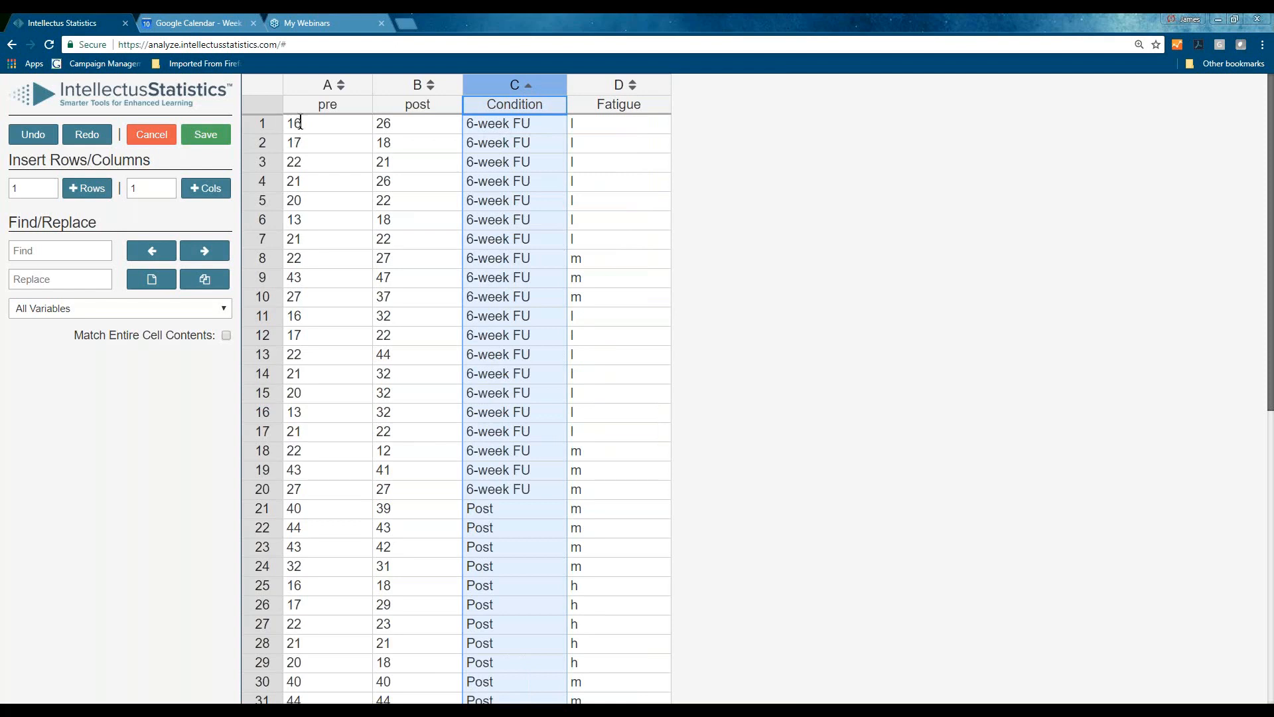
pyautogui.moveTo(298, 123)
pyautogui.mouseDown()
pyautogui.moveTo(576, 264)
pyautogui.moveTo(630, 503)
pyautogui.mouseUp()
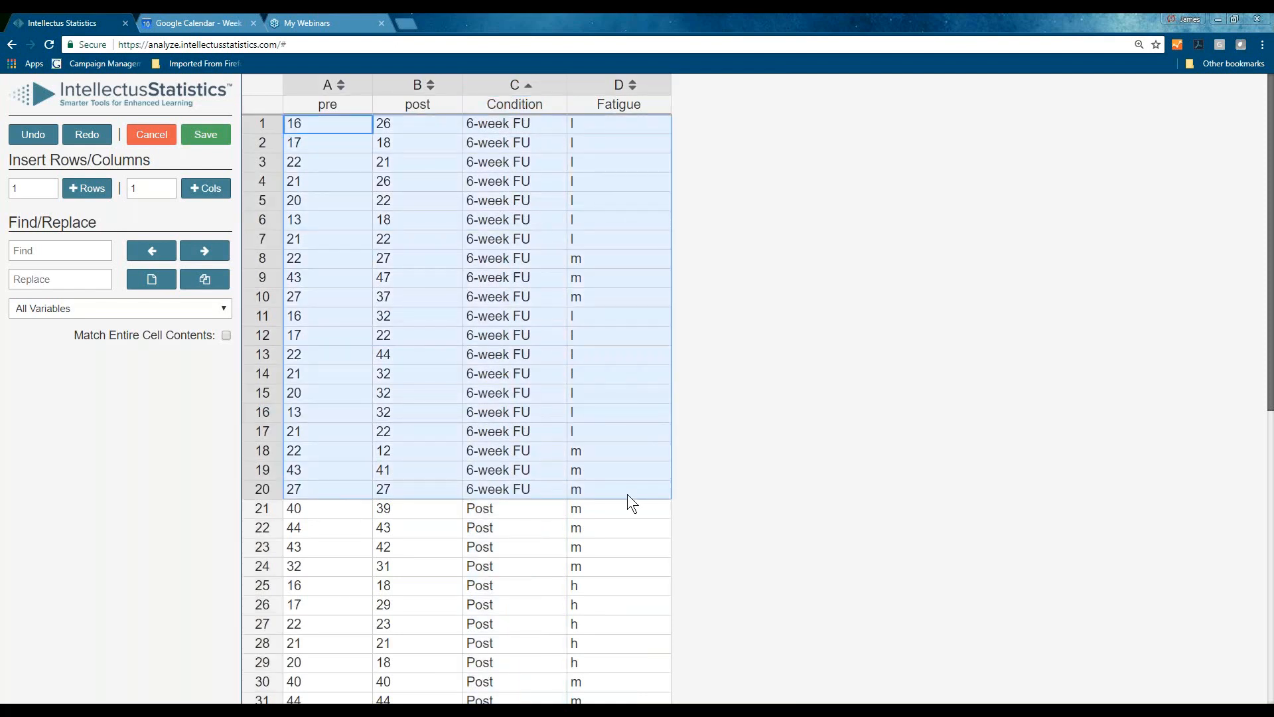
pyautogui.press('Delete')
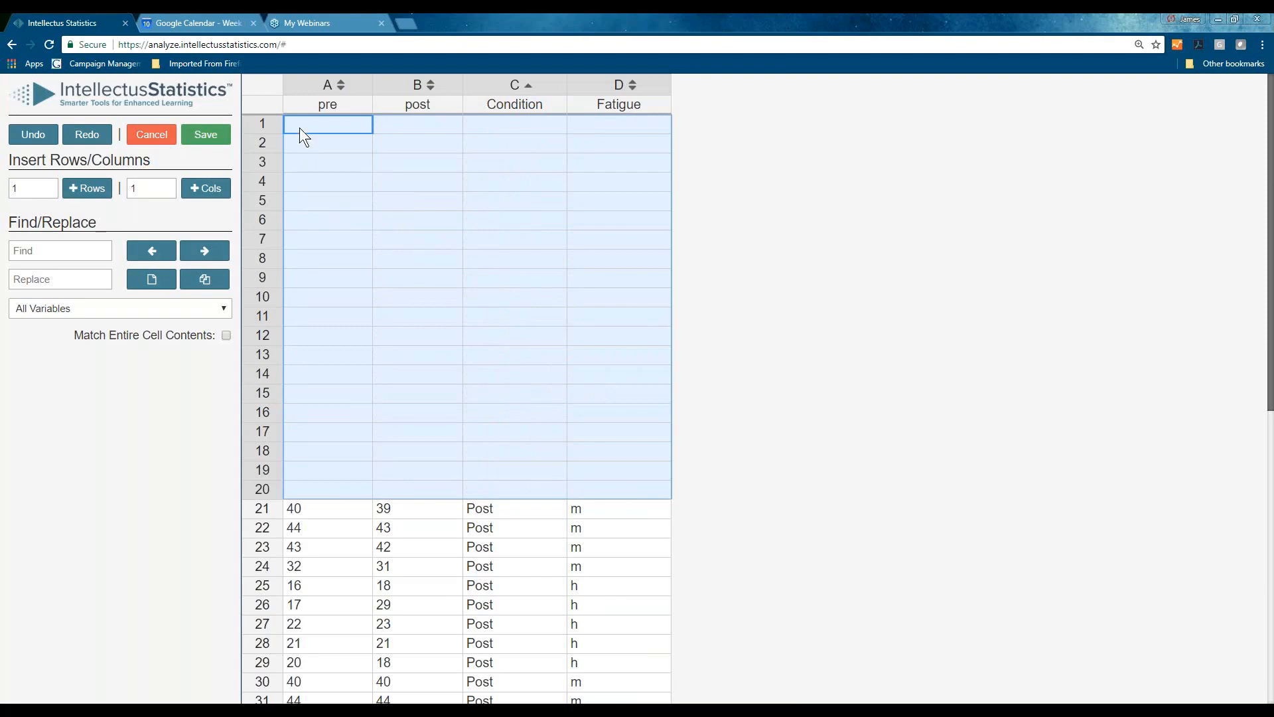
pyautogui.rightClick(273, 127)
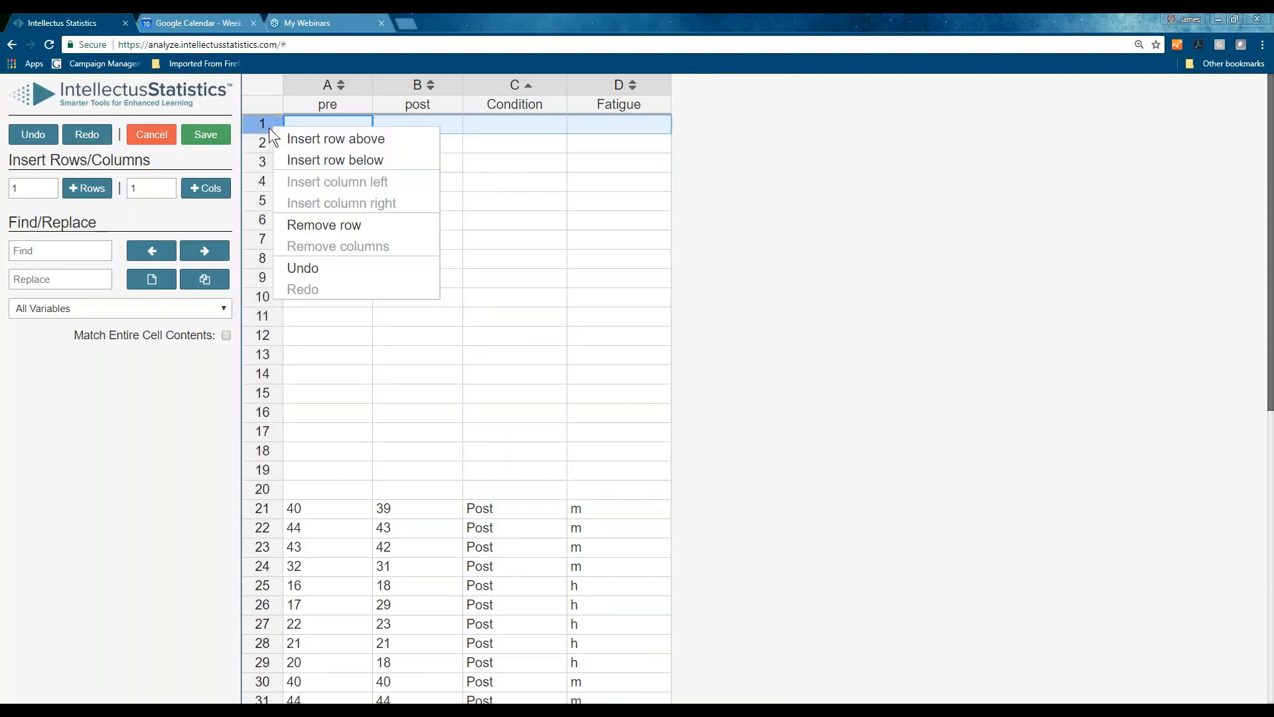
pyautogui.click(269, 127)
pyautogui.moveTo(263, 124); pyautogui.dragTo(261, 489)
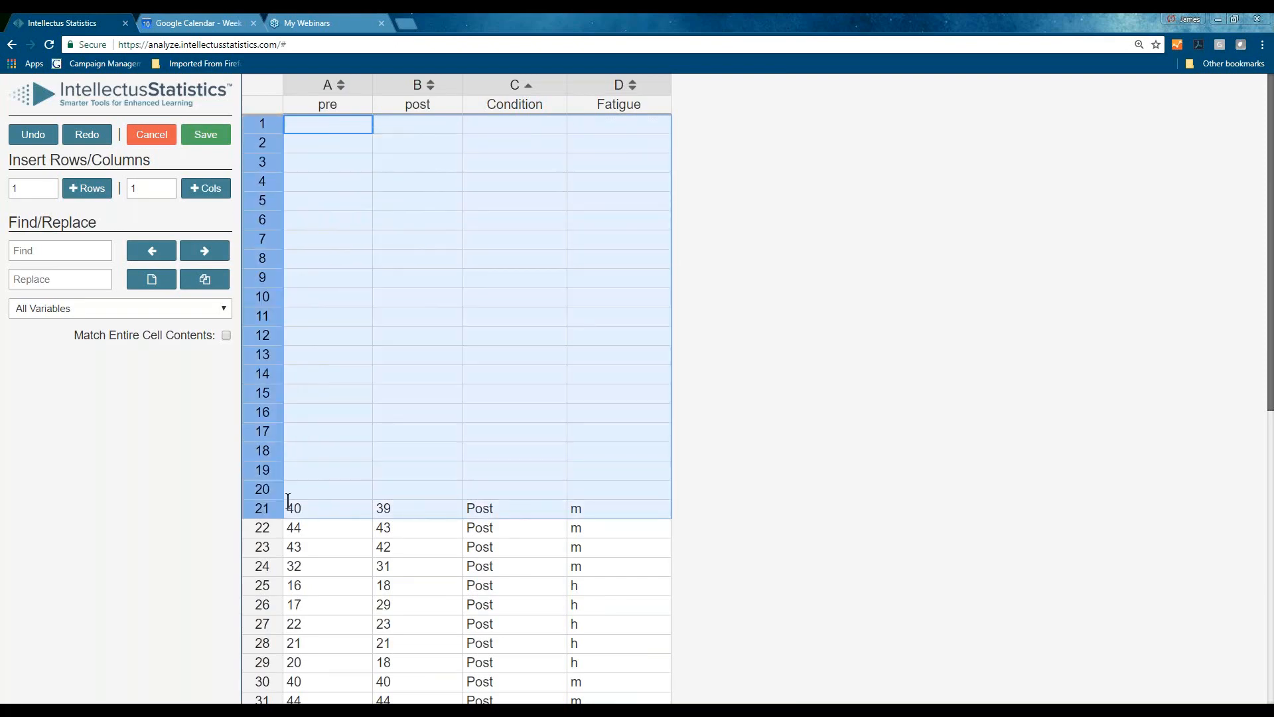
pyautogui.rightClick(270, 487)
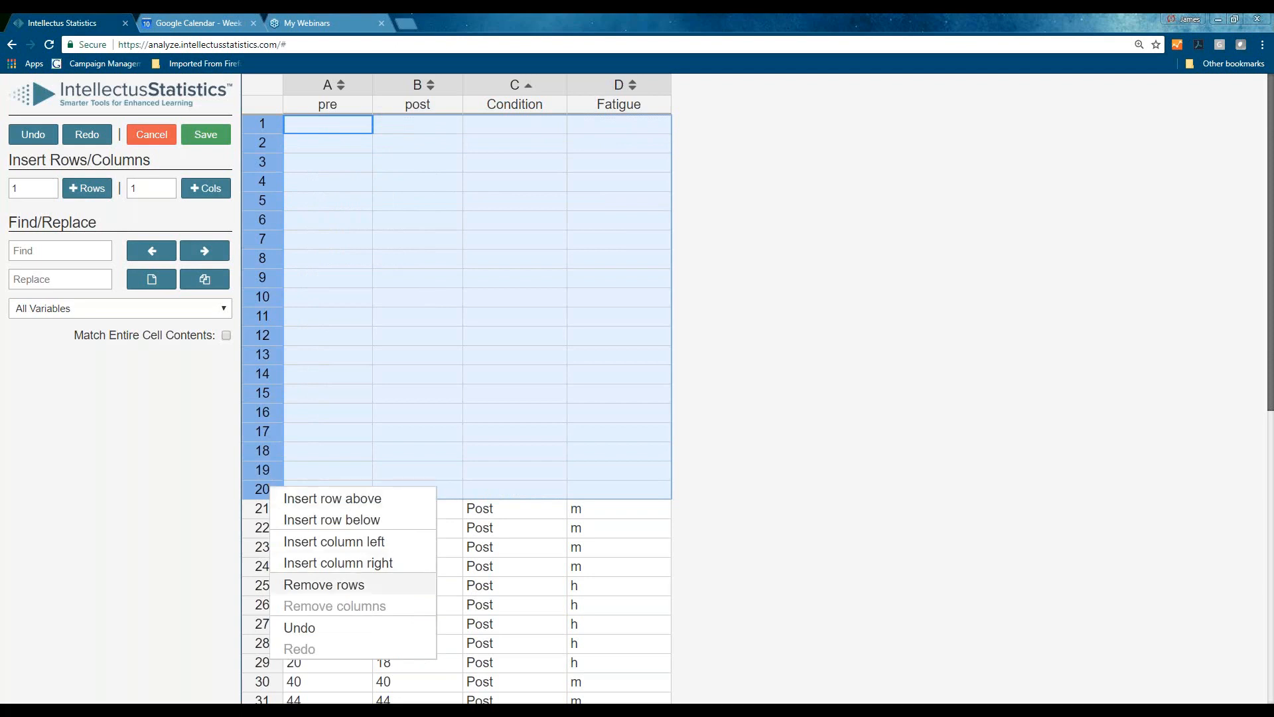
pyautogui.click(323, 584)
pyautogui.scroll(-3, 612, 298)
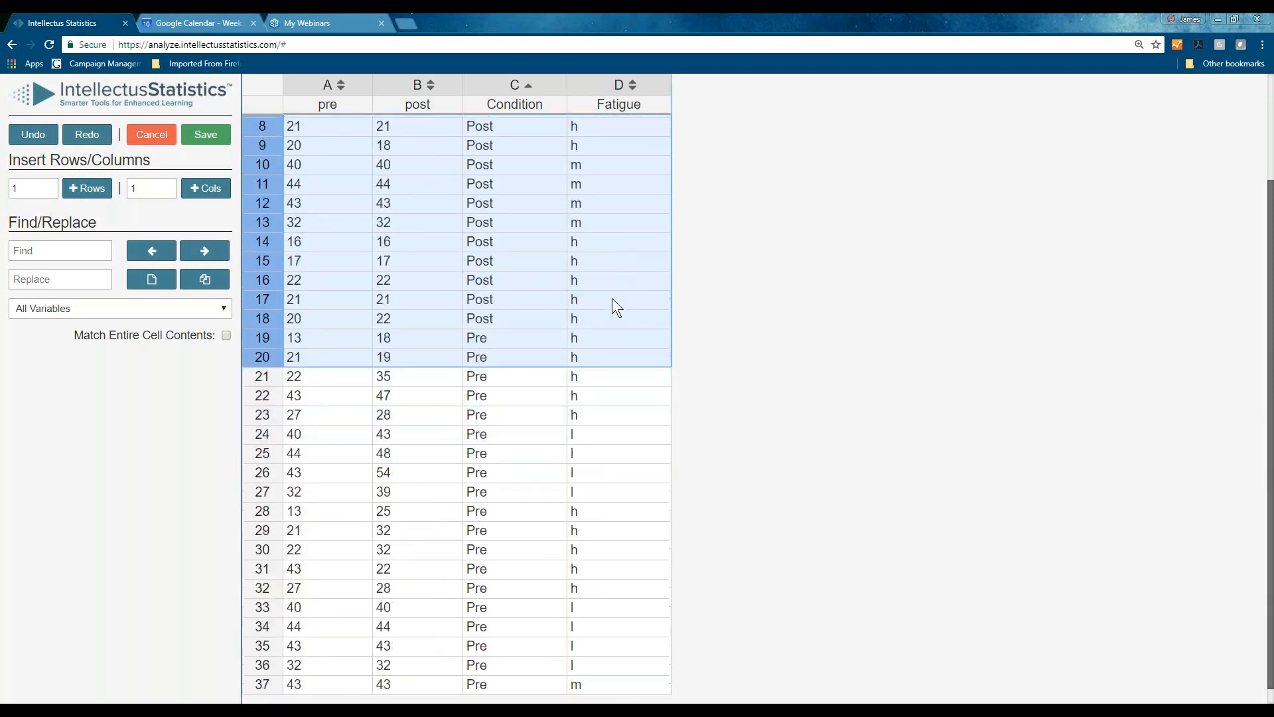
pyautogui.scroll(3, 597, 336)
pyautogui.scroll(1, 570, 276)
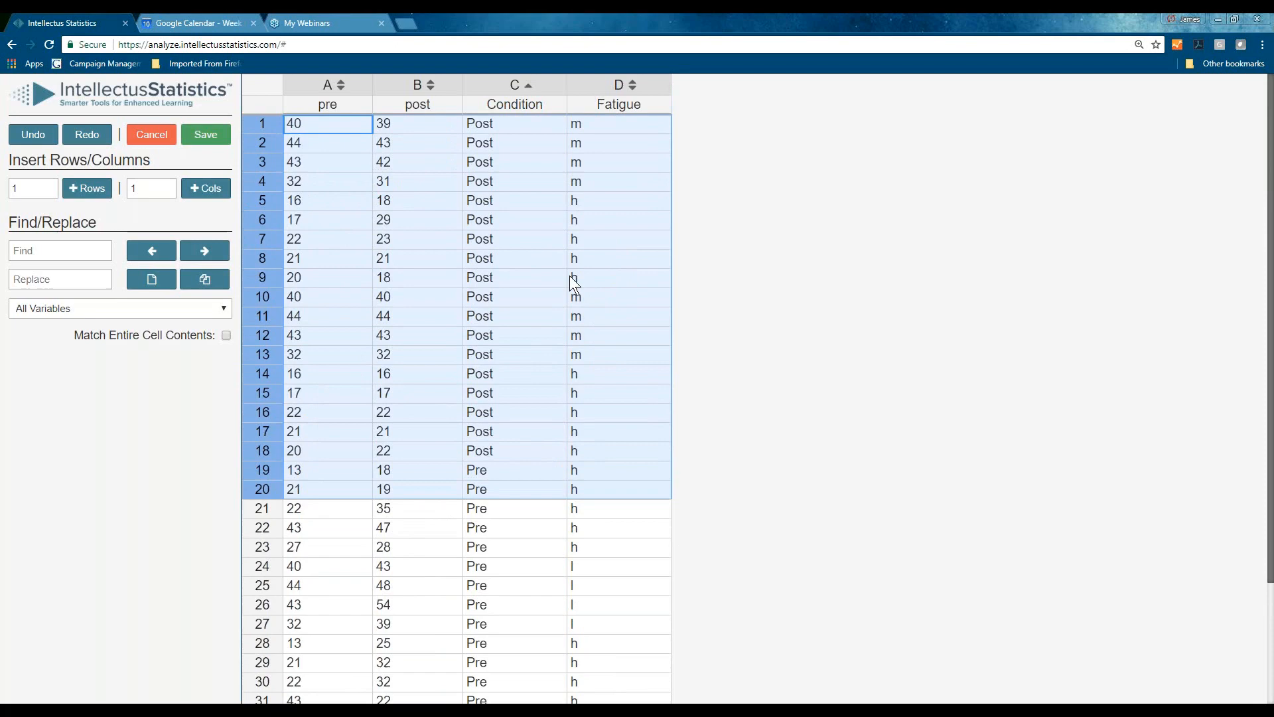
pyautogui.scroll(-4, 569, 275)
pyautogui.scroll(4, 561, 270)
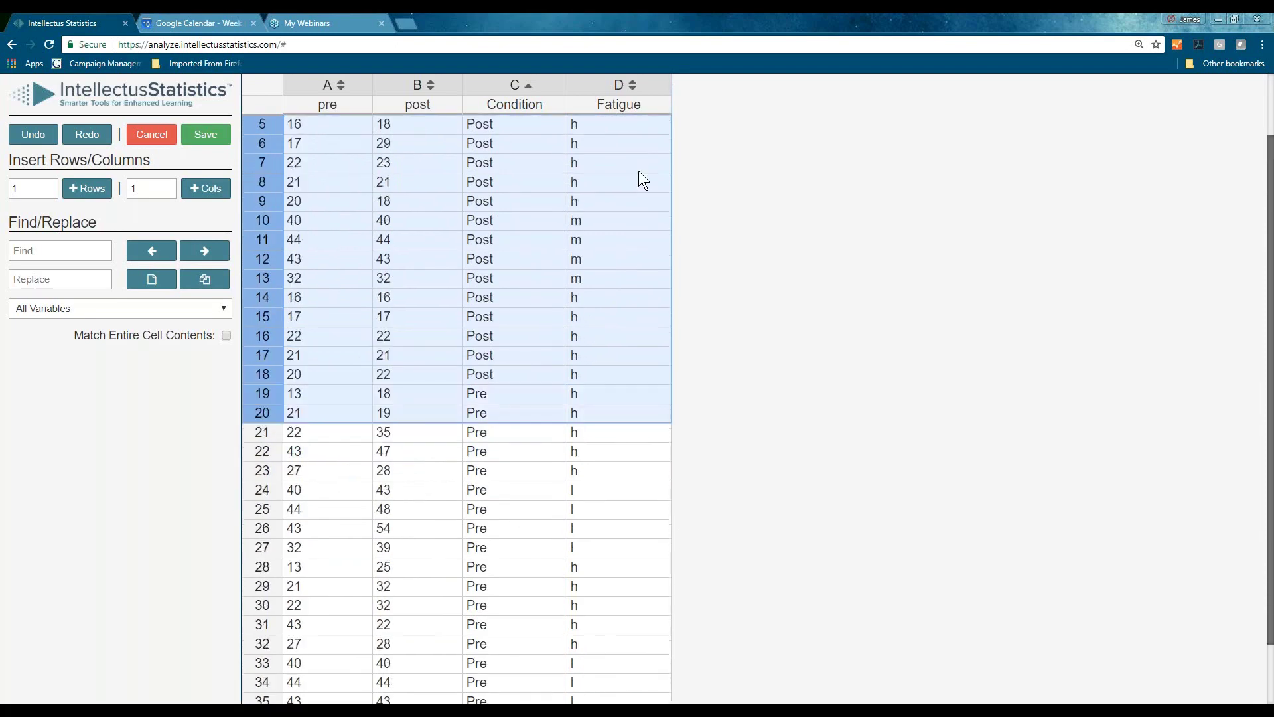
# Remove the Fatigue column and save the data edits
pyautogui.rightClick(650, 84)
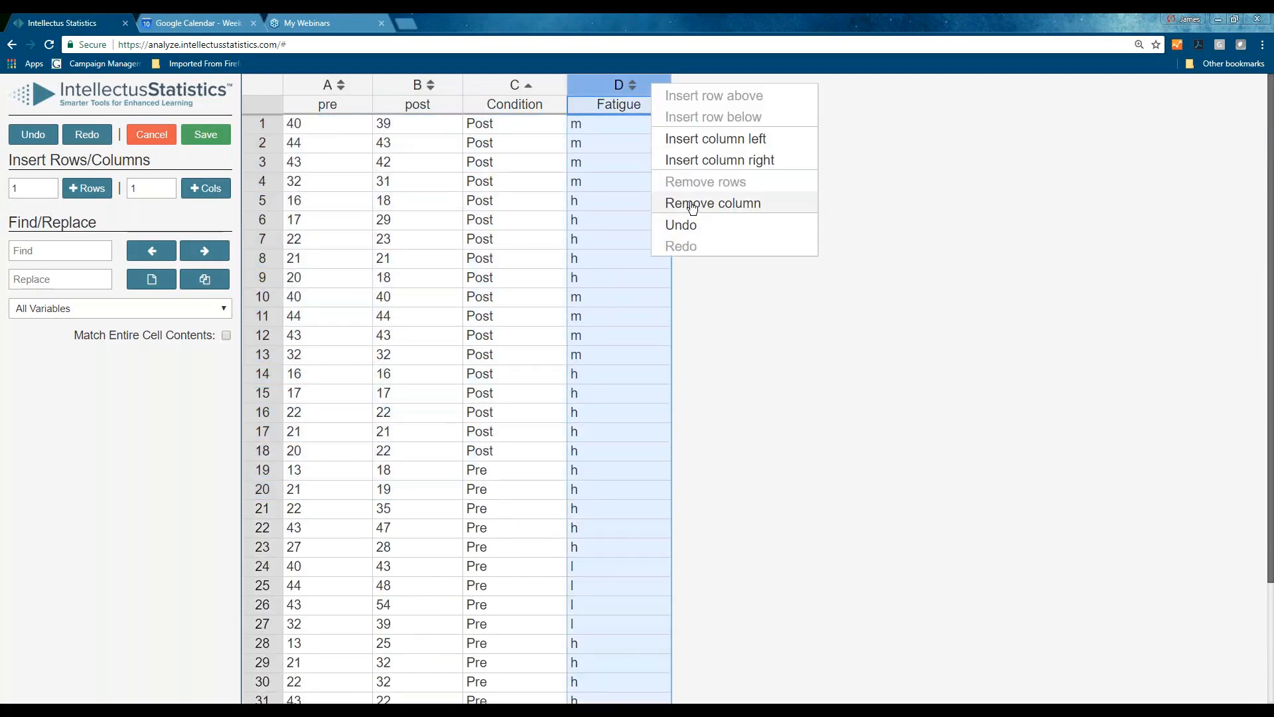
pyautogui.click(693, 203)
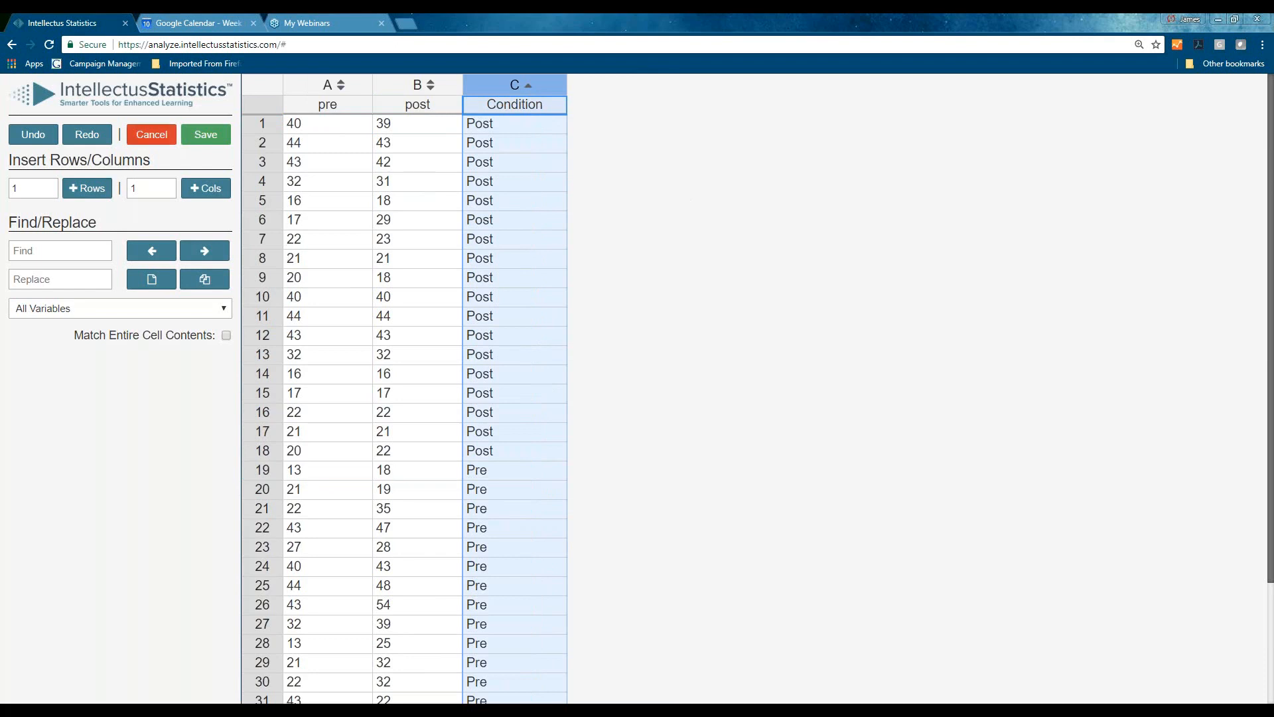
pyautogui.click(206, 135)
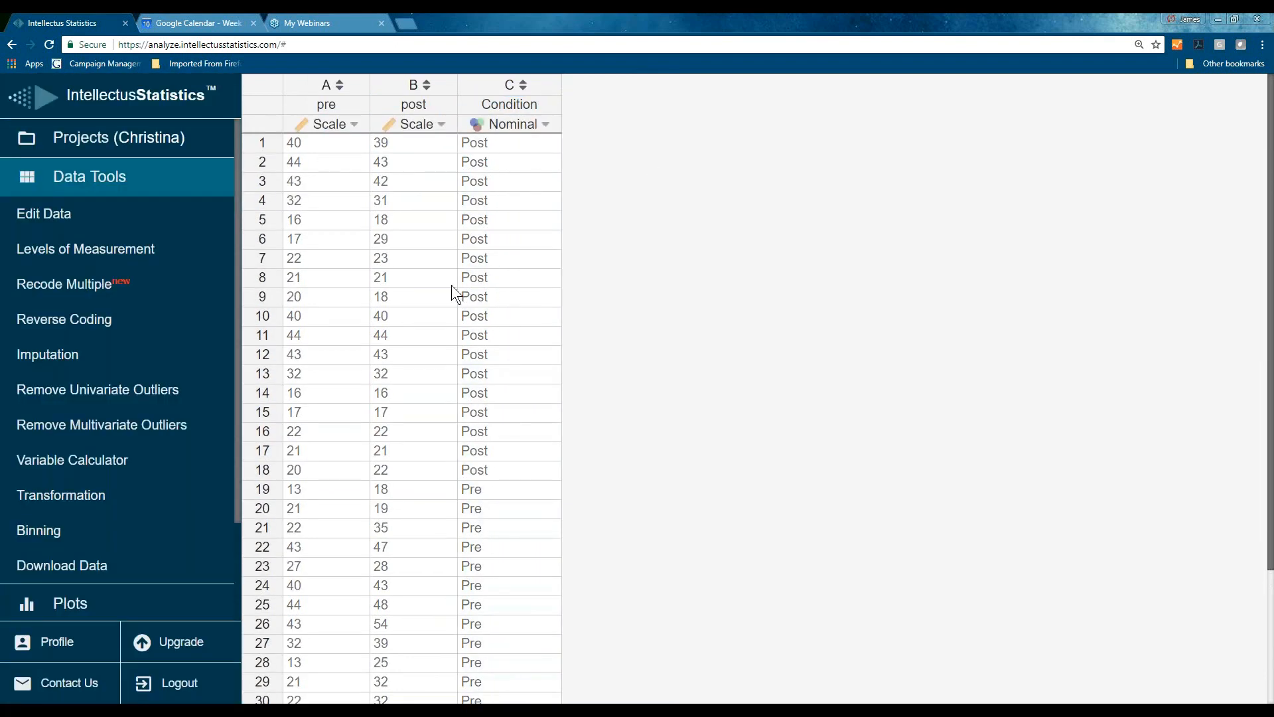
pyautogui.scroll(-3, 120, 398)
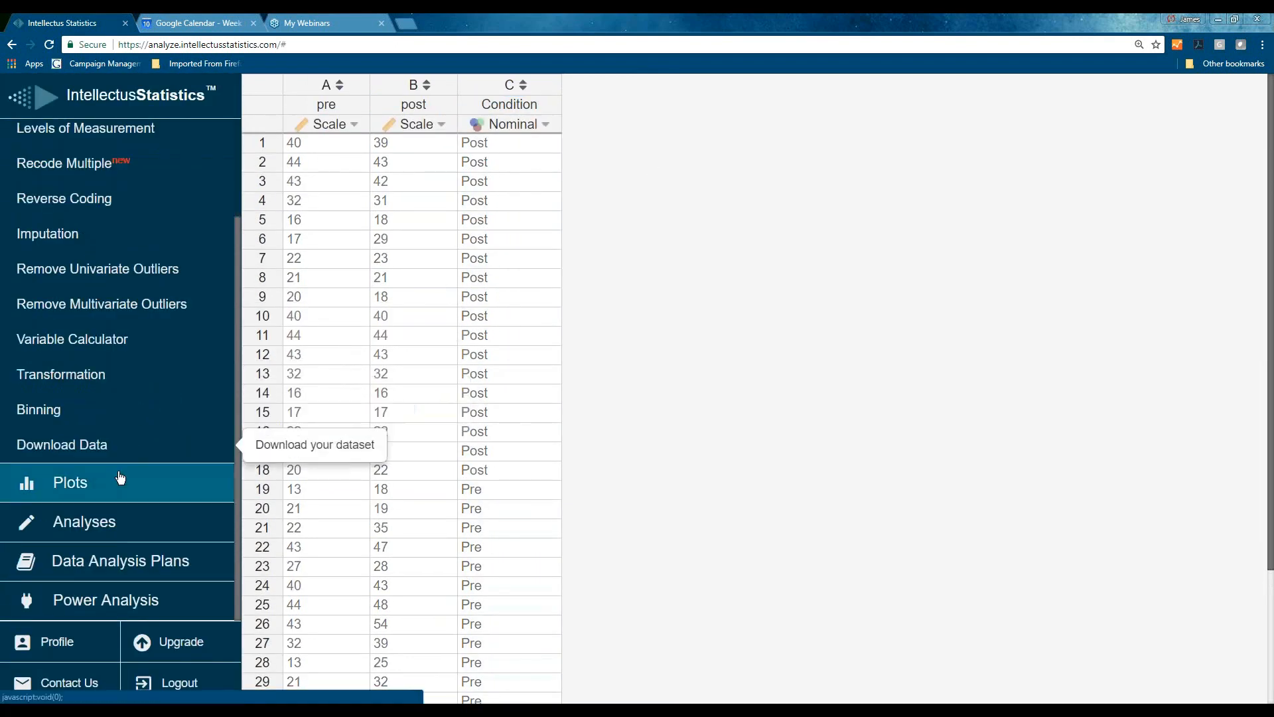
pyautogui.click(80, 526)
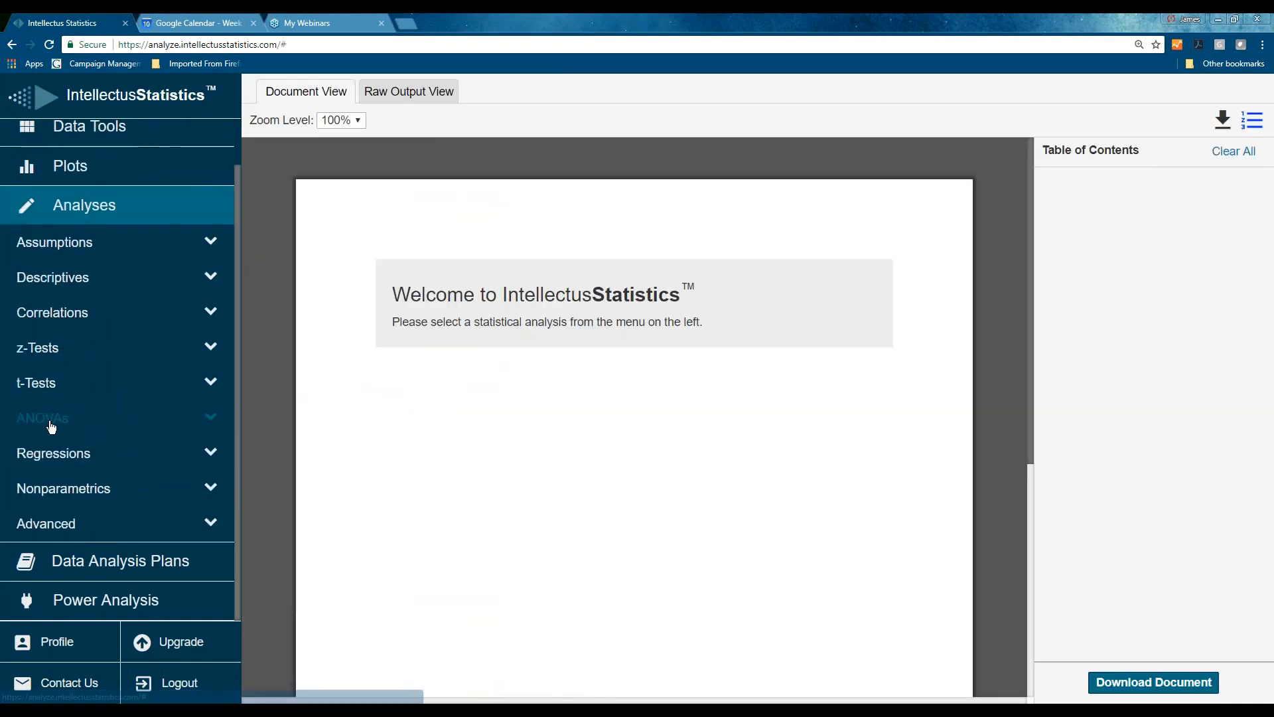
pyautogui.click(43, 419)
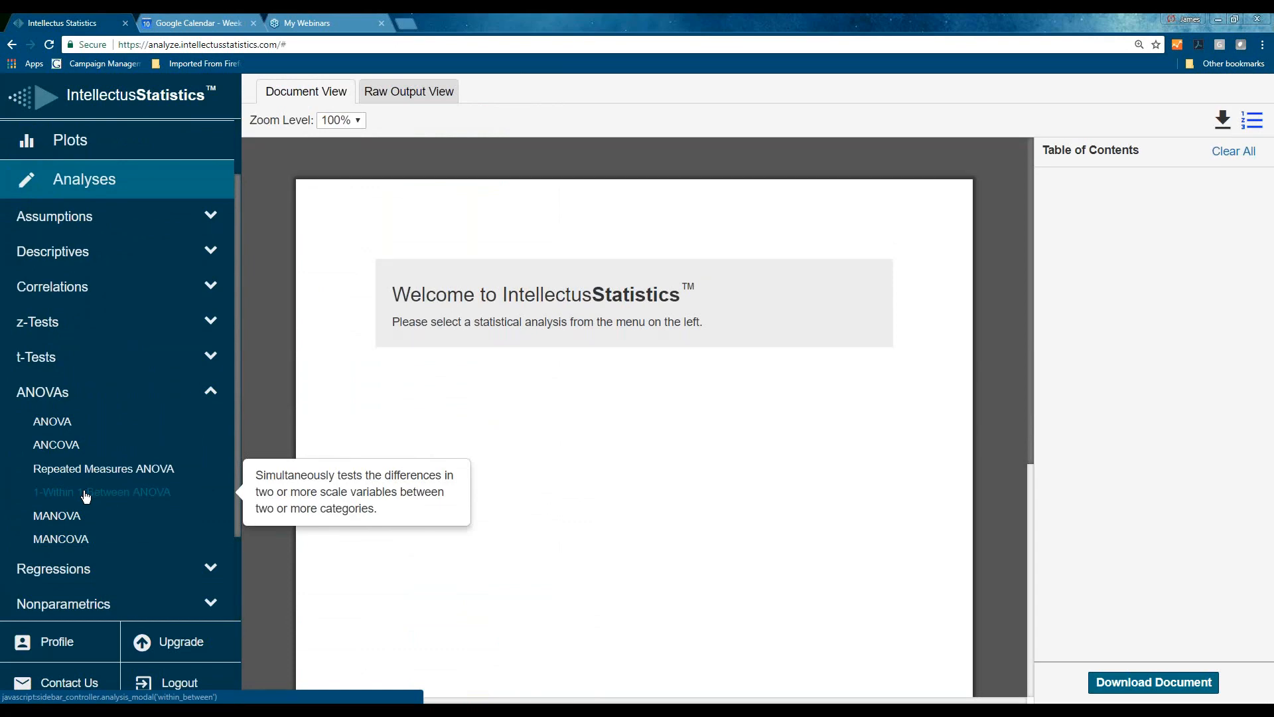
pyautogui.click(84, 492)
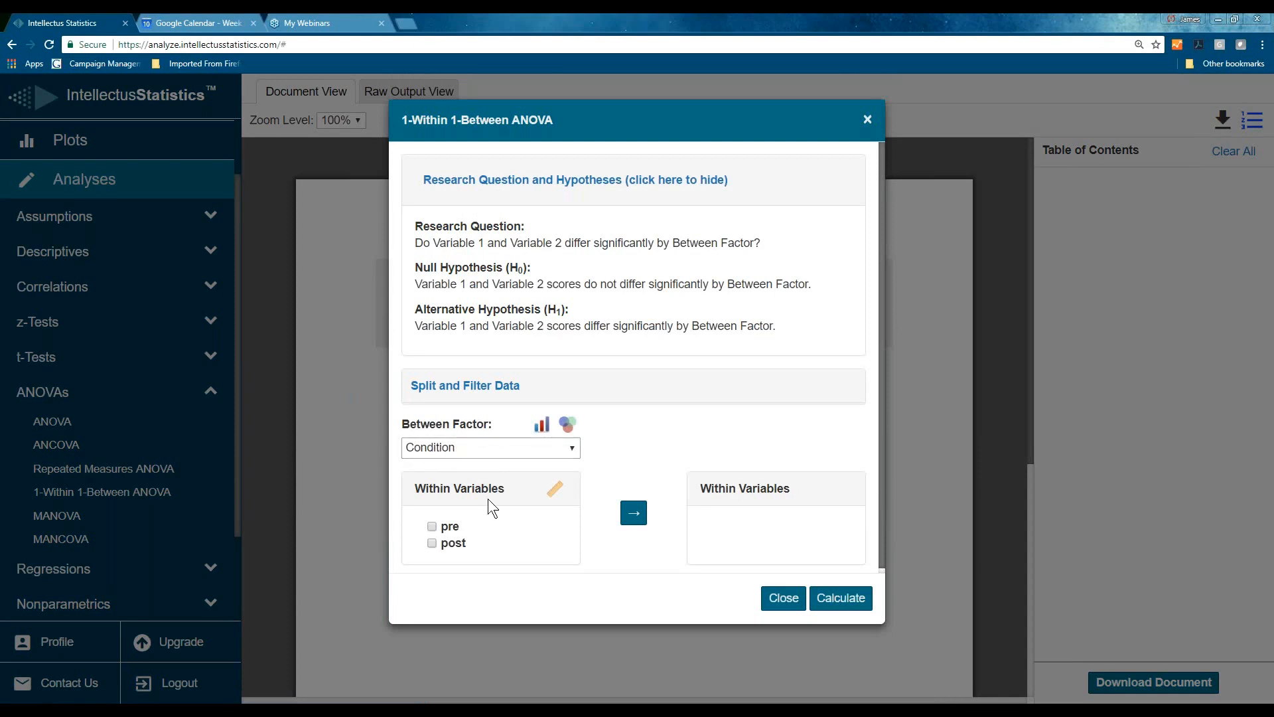
pyautogui.click(451, 529)
pyautogui.click(633, 516)
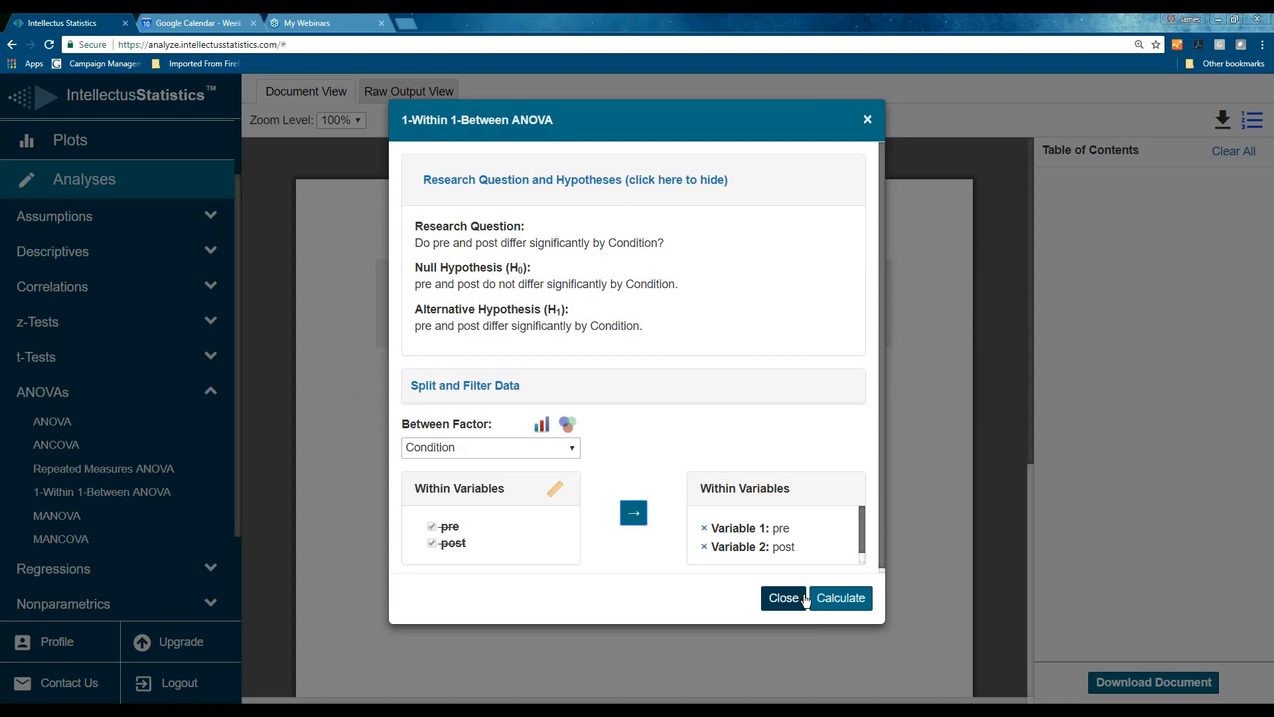
pyautogui.click(785, 597)
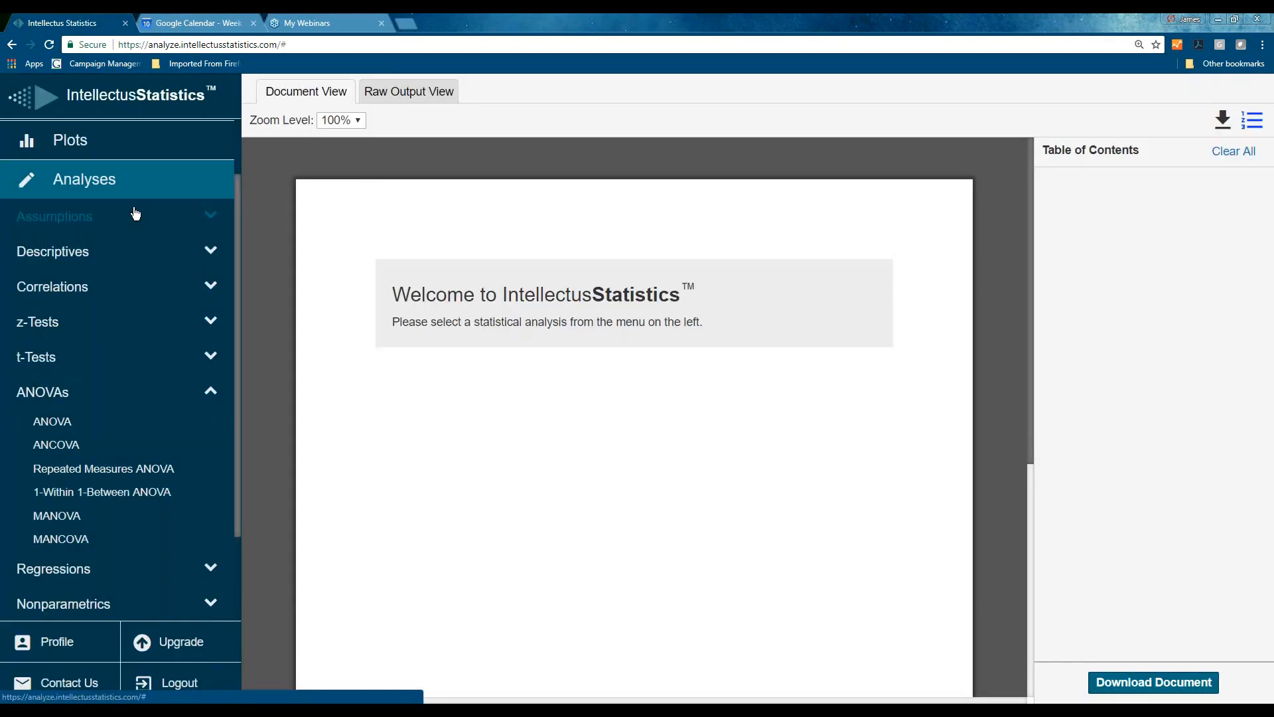
pyautogui.scroll(2, 136, 213)
pyautogui.click(90, 176)
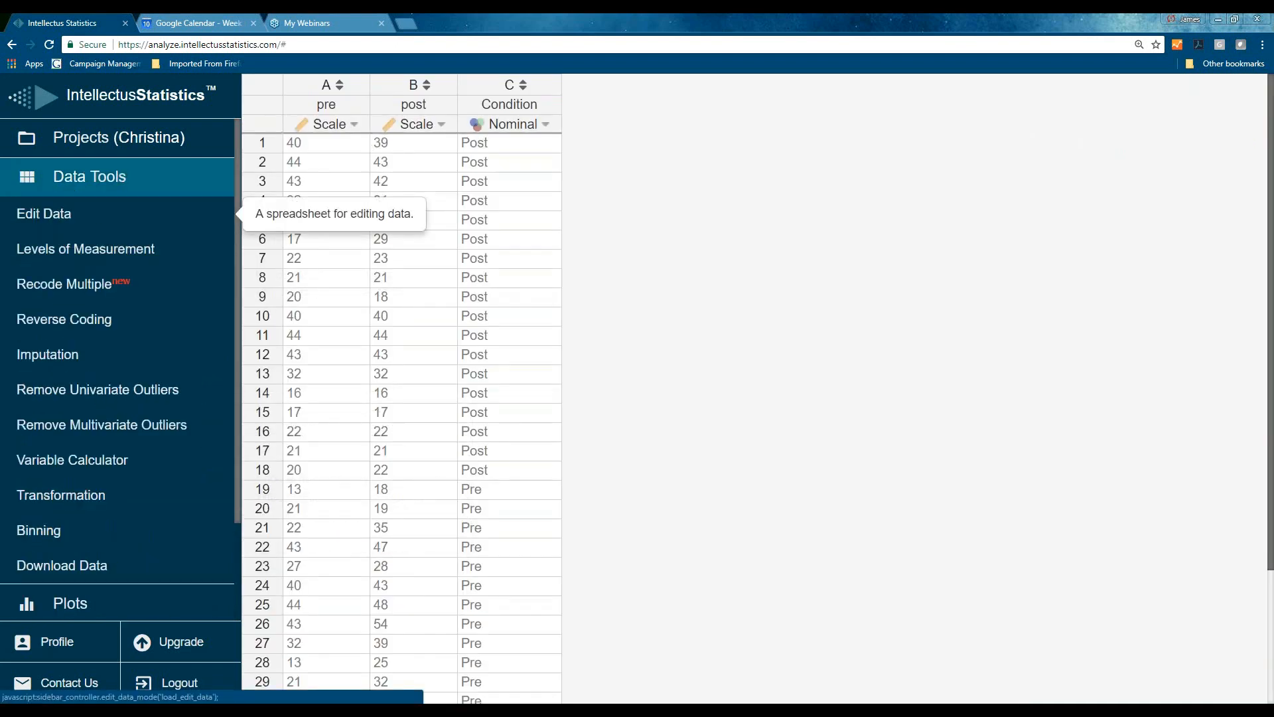
# Rename the Condition column to group and save the dataset
pyautogui.click(44, 214)
pyautogui.doubleClick(509, 103)
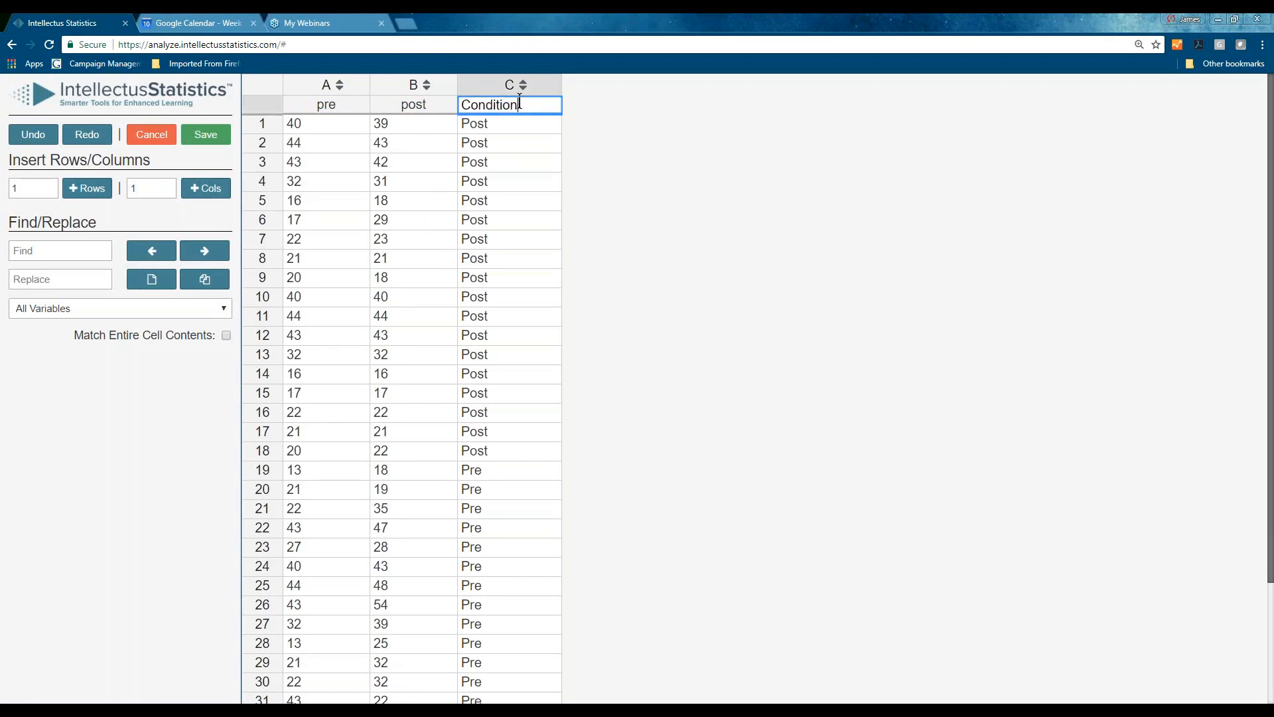
pyautogui.write('group')
pyautogui.click(204, 135)
pyautogui.scroll(-3, 120, 478)
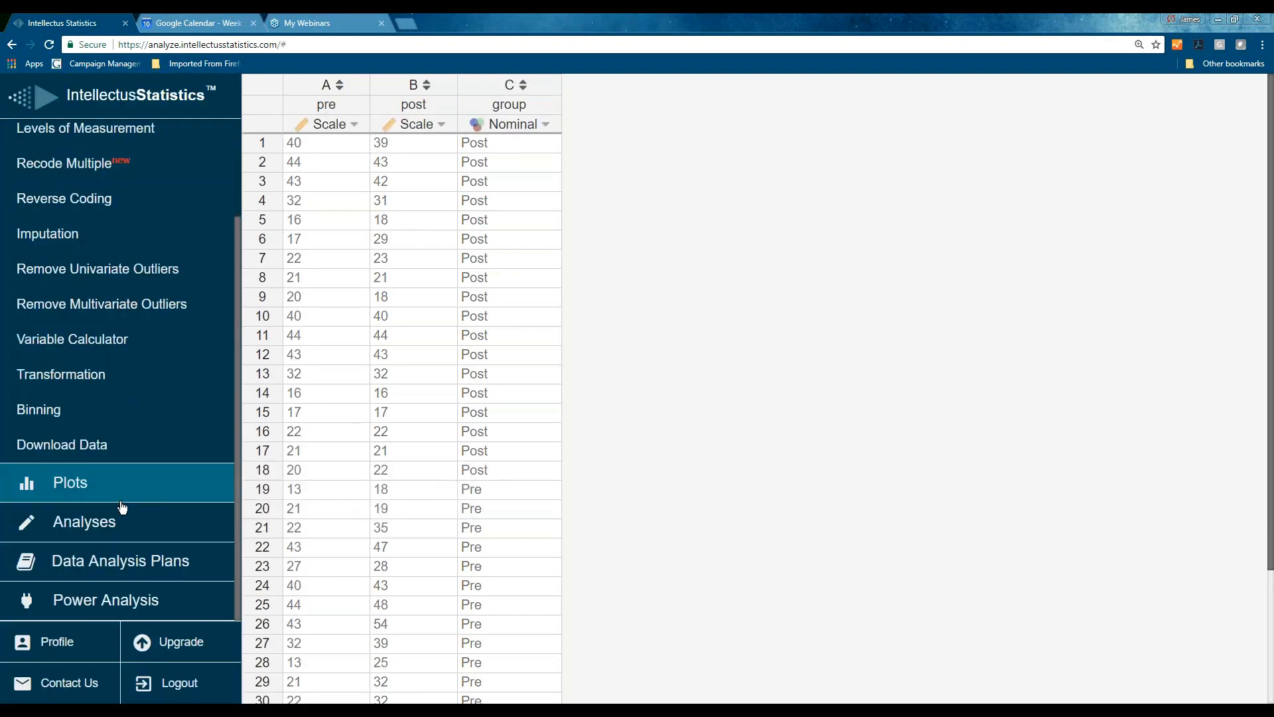
# Calculate a 1-Within 1-Between ANOVA with pre and post within and group between
pyautogui.click(109, 521)
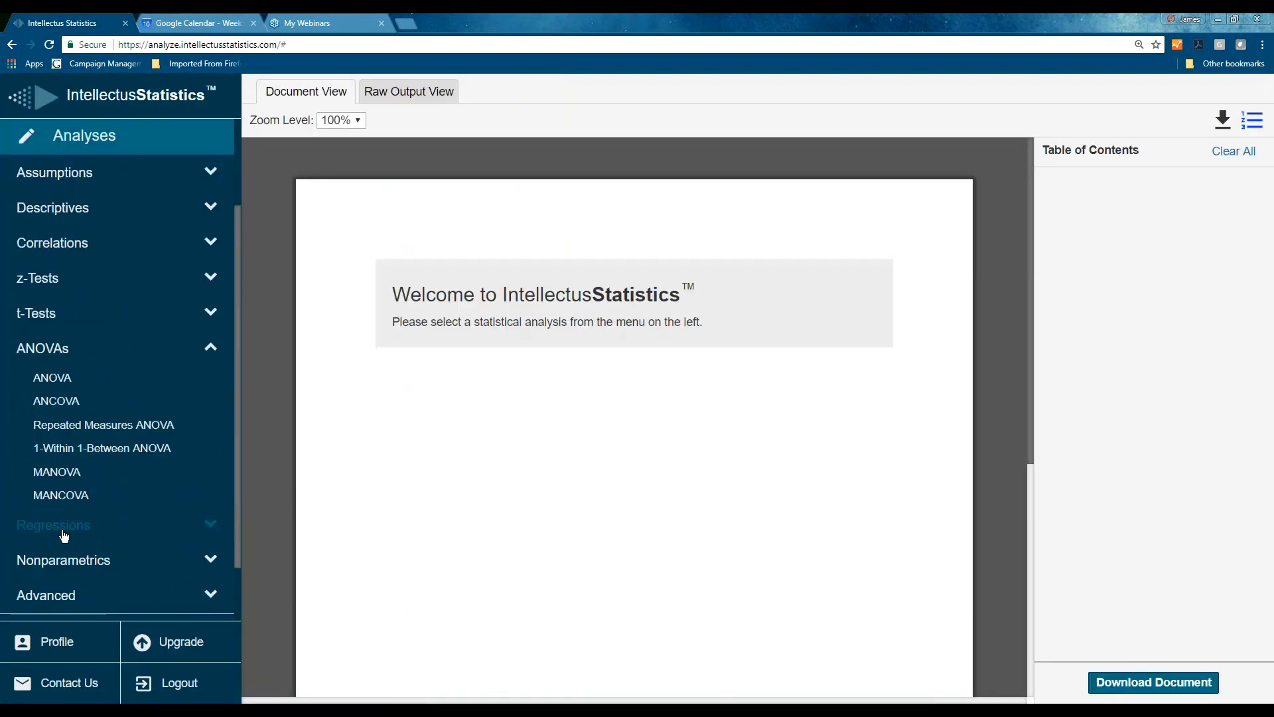
pyautogui.click(102, 448)
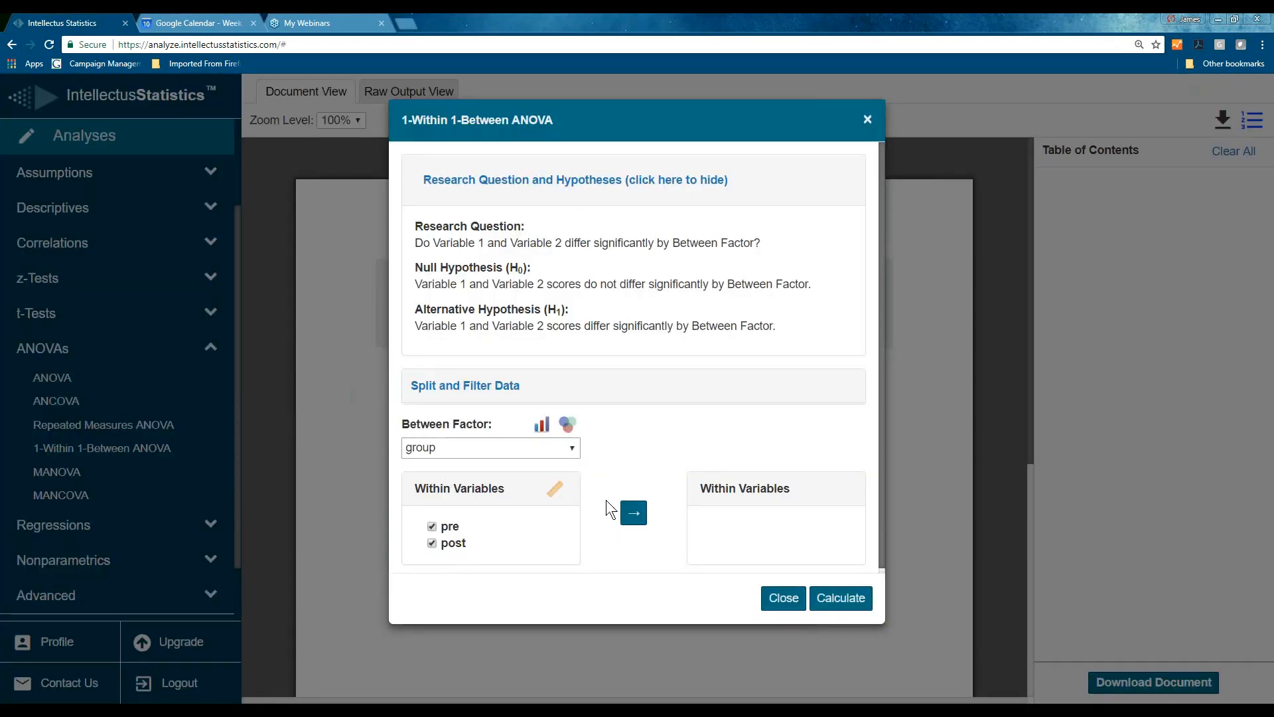
pyautogui.click(634, 513)
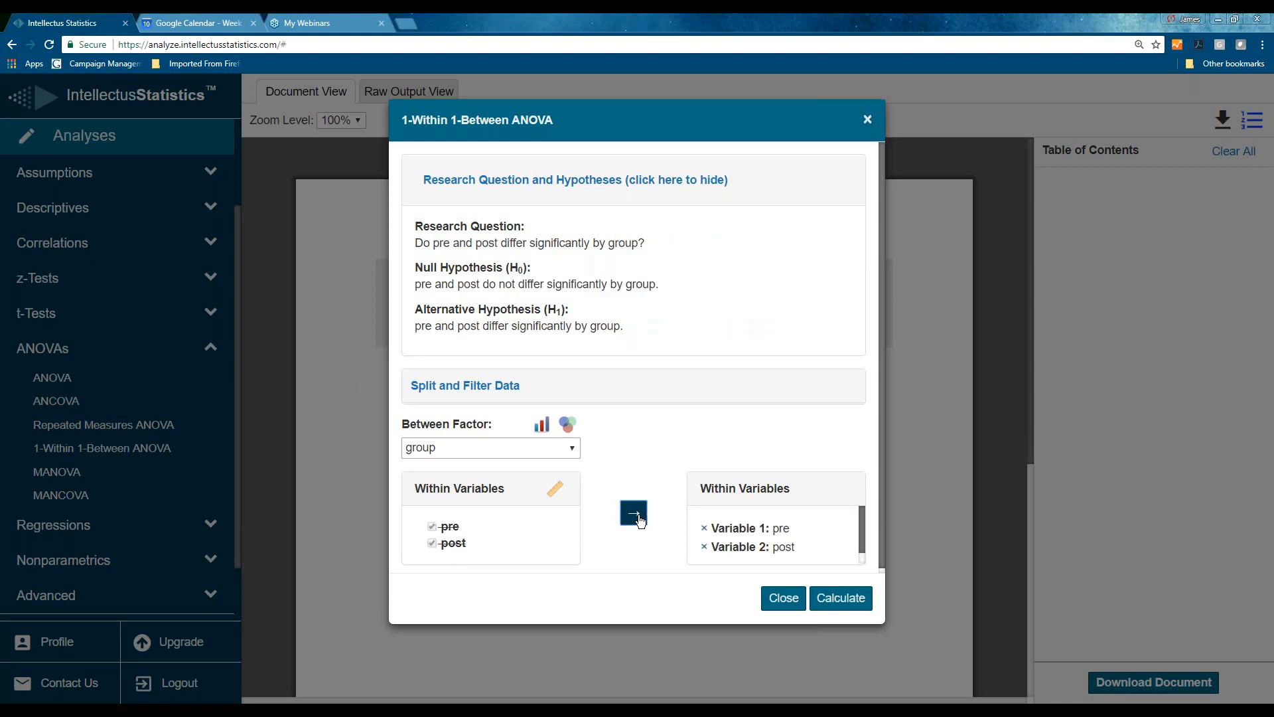
pyautogui.click(841, 597)
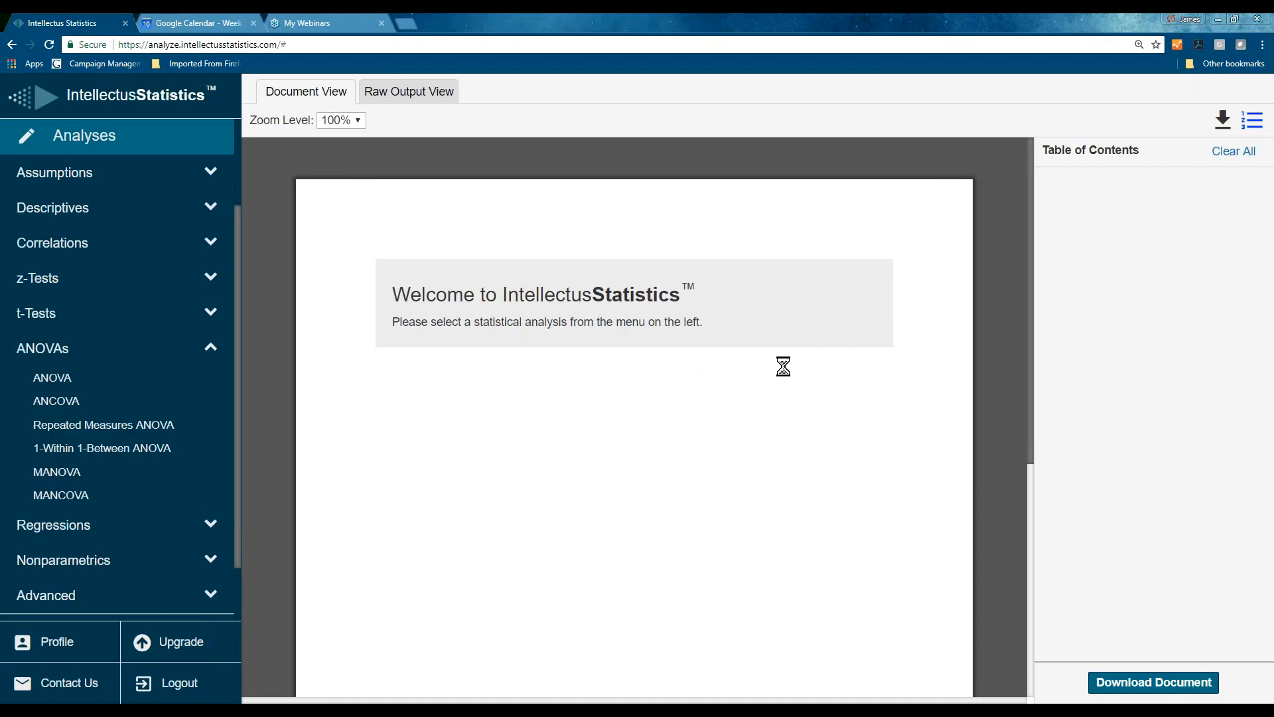
pyautogui.scroll(-3, 860, 266)
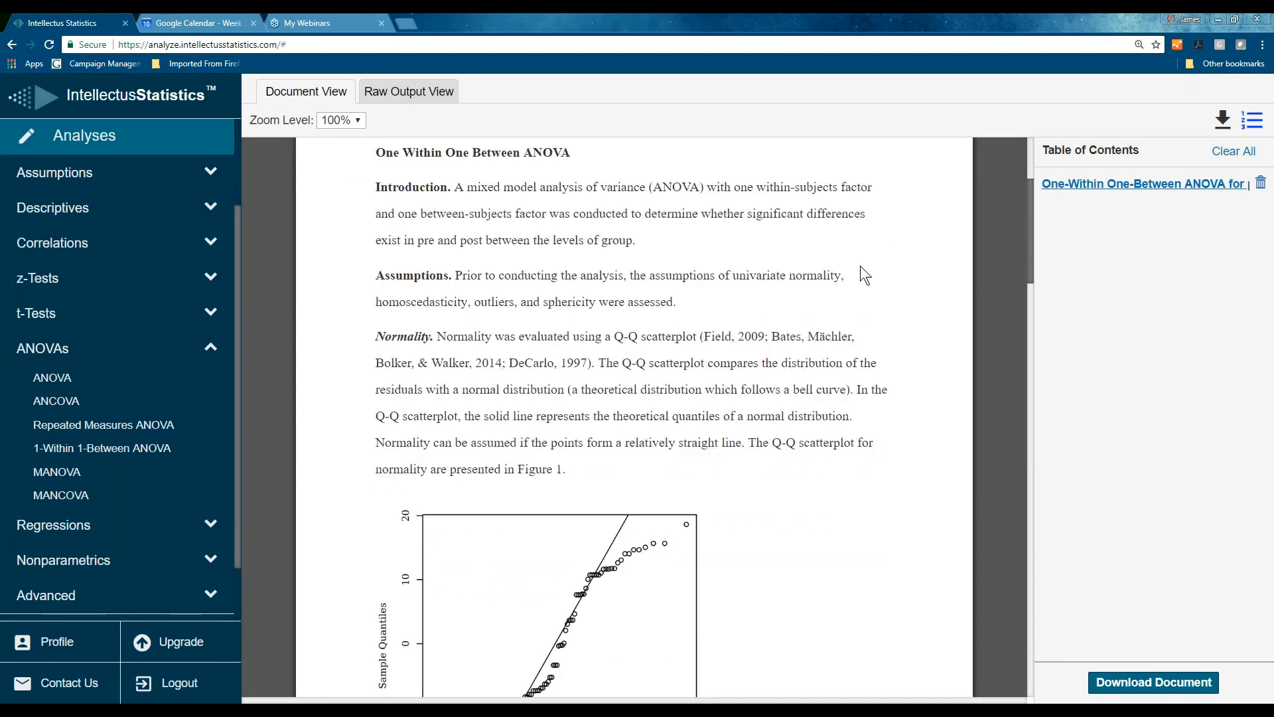
pyautogui.scroll(-2, 860, 266)
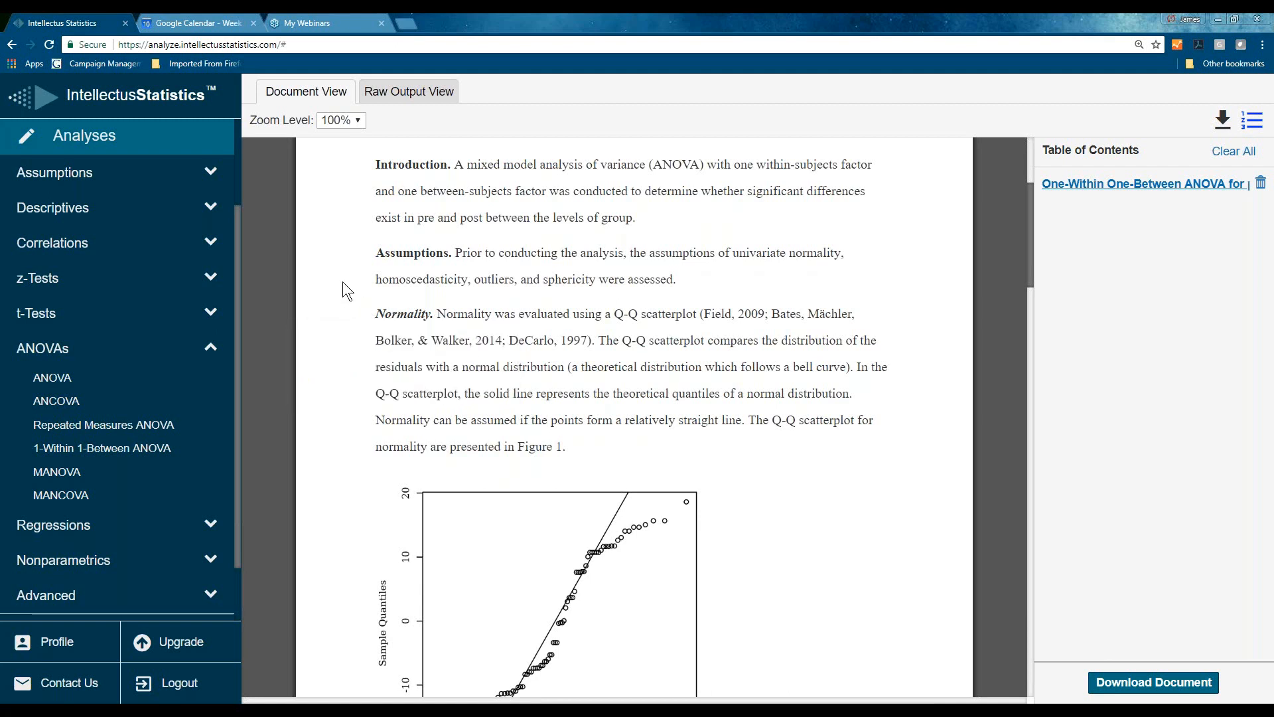
pyautogui.scroll(-1, 343, 282)
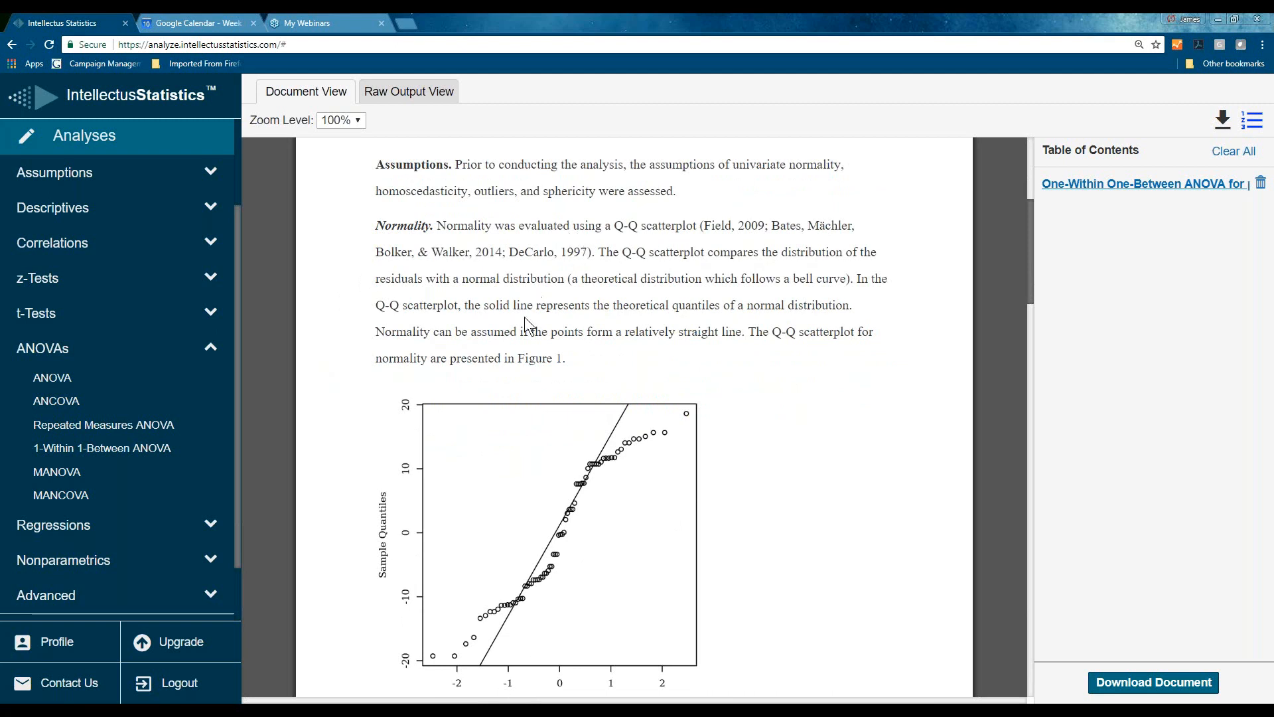
pyautogui.moveTo(560, 587)
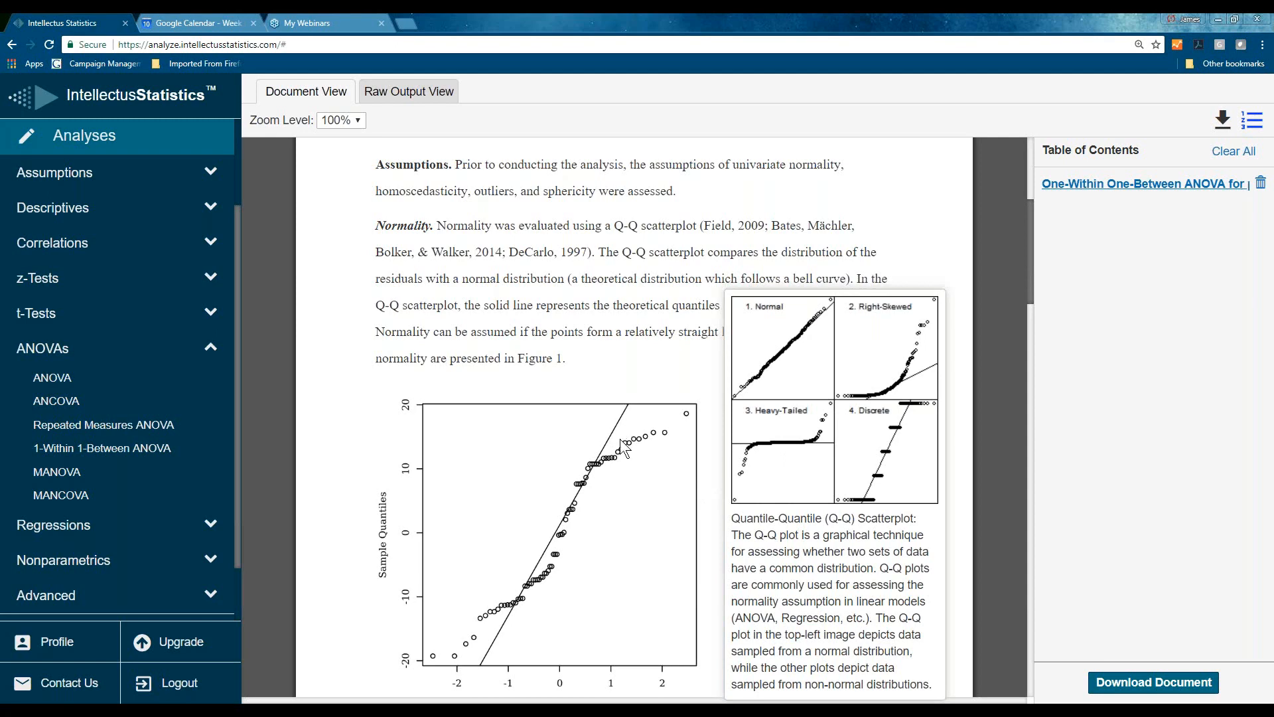
pyautogui.scroll(-2, 618, 443)
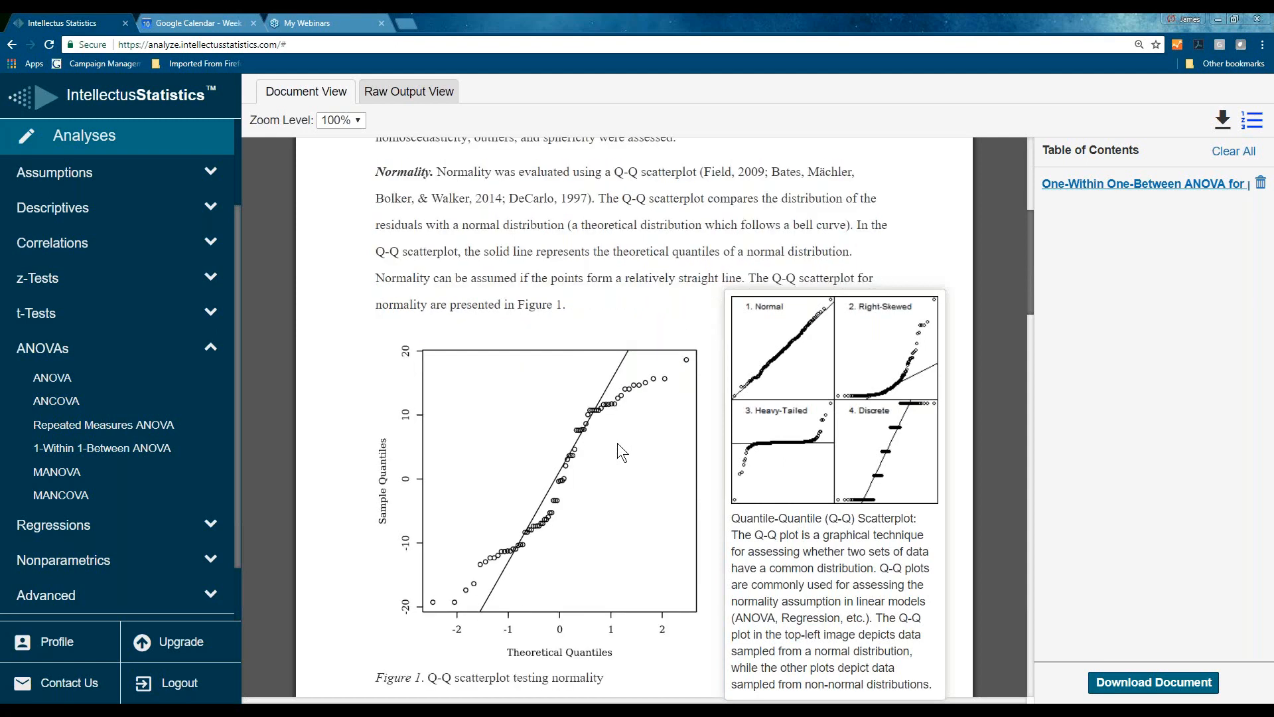
pyautogui.scroll(-2, 618, 443)
pyautogui.scroll(-2, 618, 443)
pyautogui.scroll(-2, 618, 440)
pyautogui.scroll(-2, 618, 440)
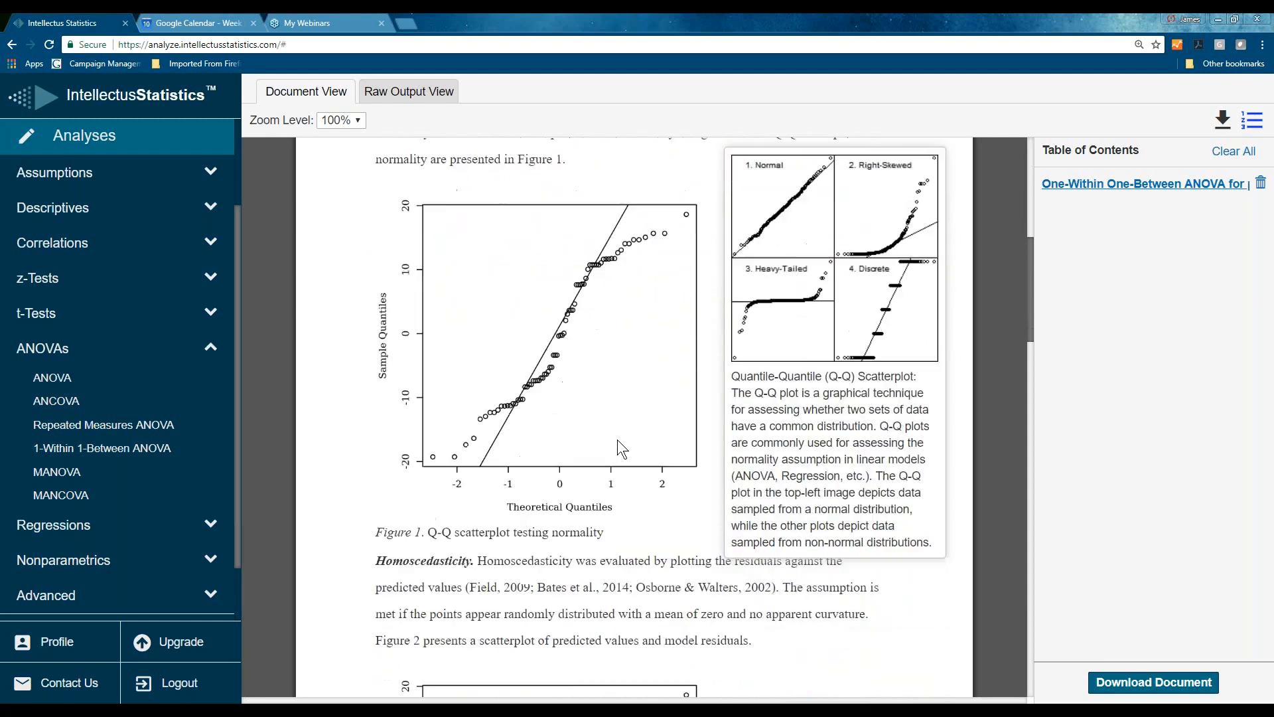
pyautogui.scroll(-2, 618, 439)
pyautogui.scroll(-2, 609, 442)
pyautogui.scroll(-2, 609, 442)
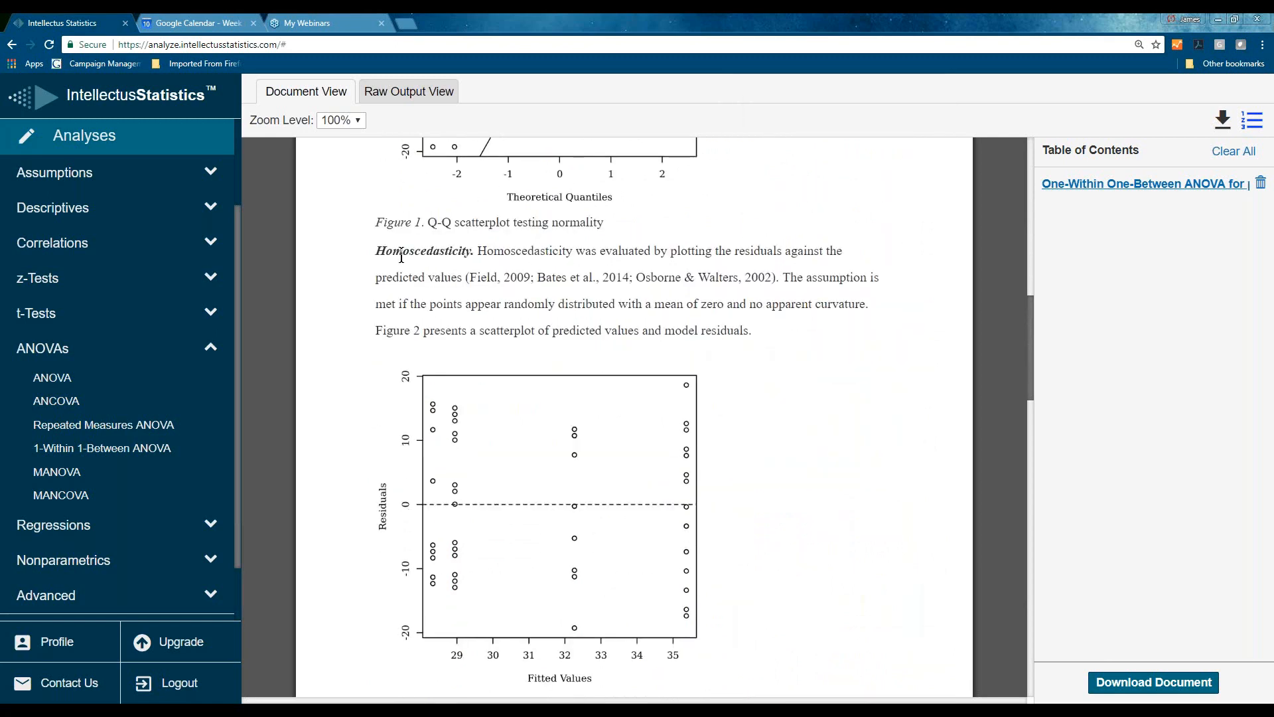
pyautogui.moveTo(543, 361)
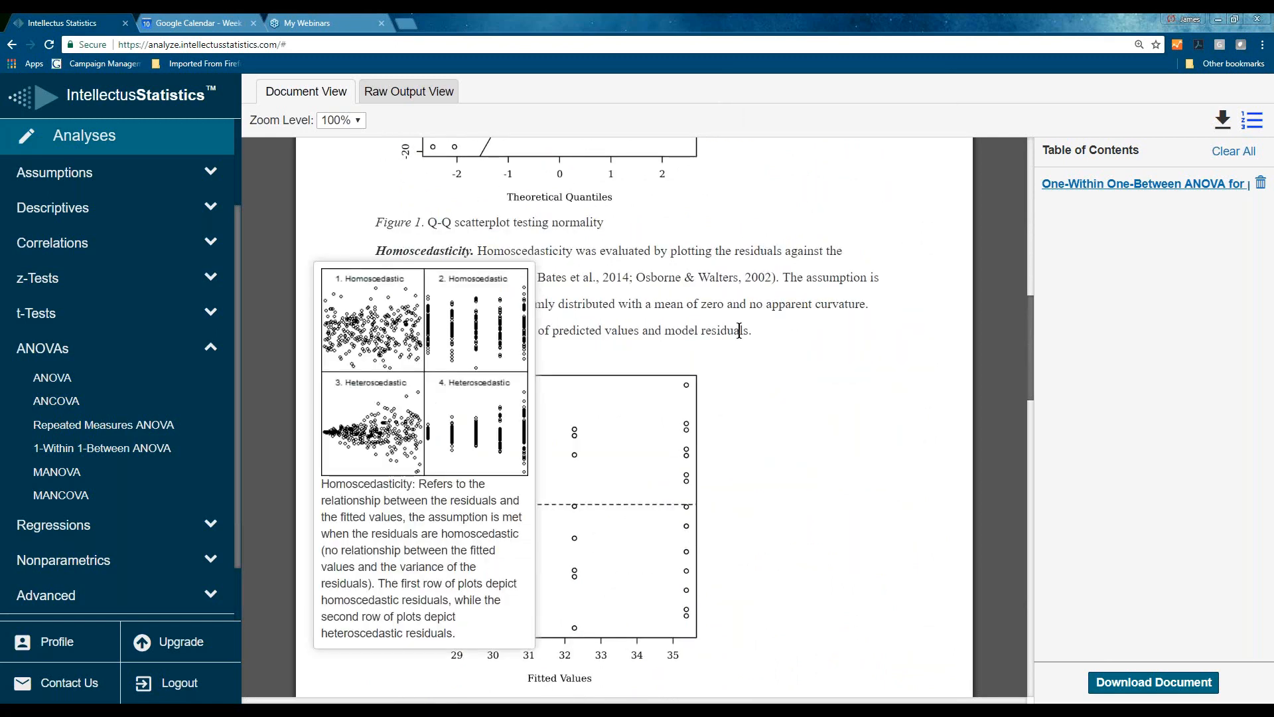
pyautogui.scroll(-2, 537, 344)
pyautogui.scroll(-2, 537, 343)
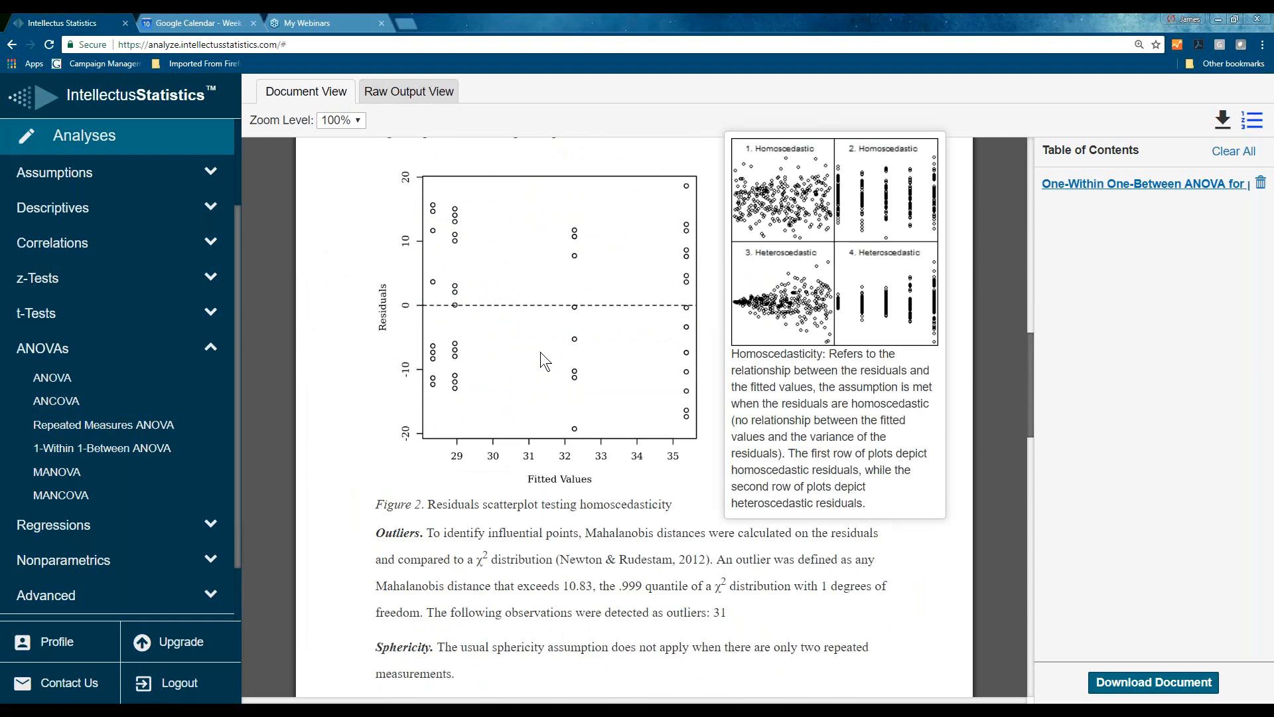
pyautogui.scroll(-1, 541, 361)
pyautogui.scroll(-2, 541, 372)
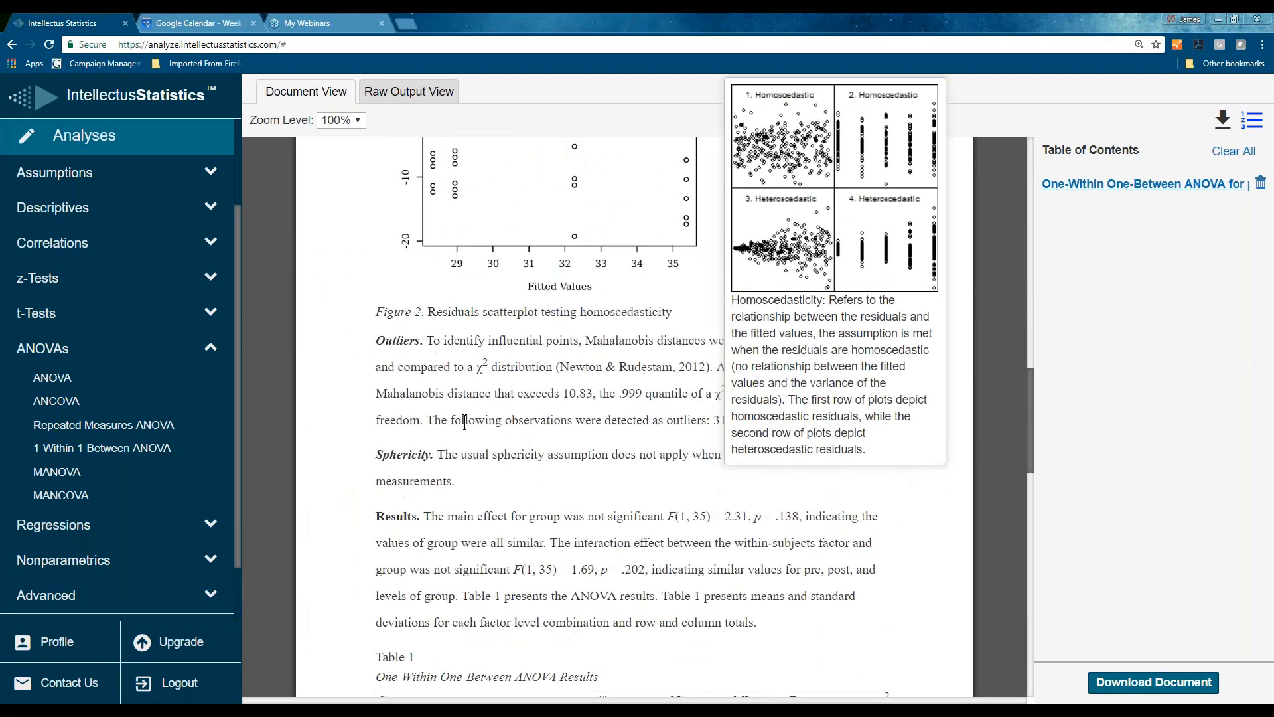
pyautogui.scroll(-2, 498, 372)
pyautogui.scroll(-1, 448, 375)
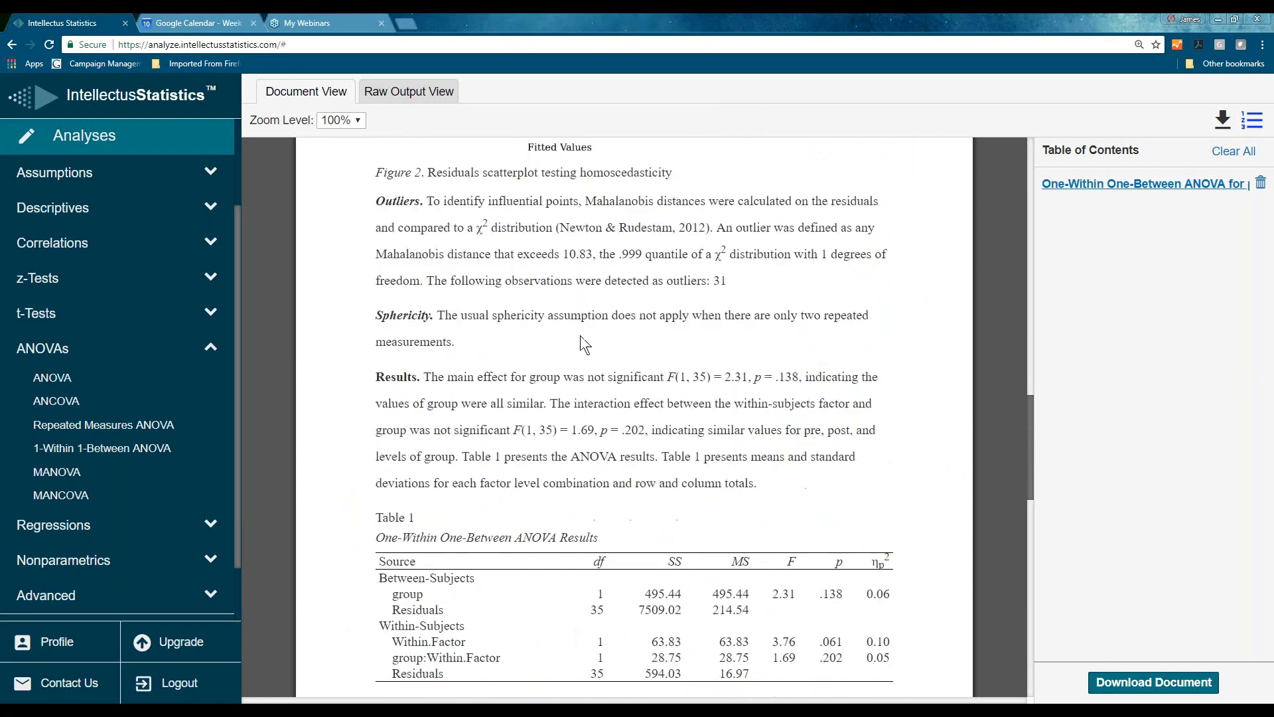
pyautogui.scroll(-1, 551, 357)
pyautogui.scroll(-1, 552, 360)
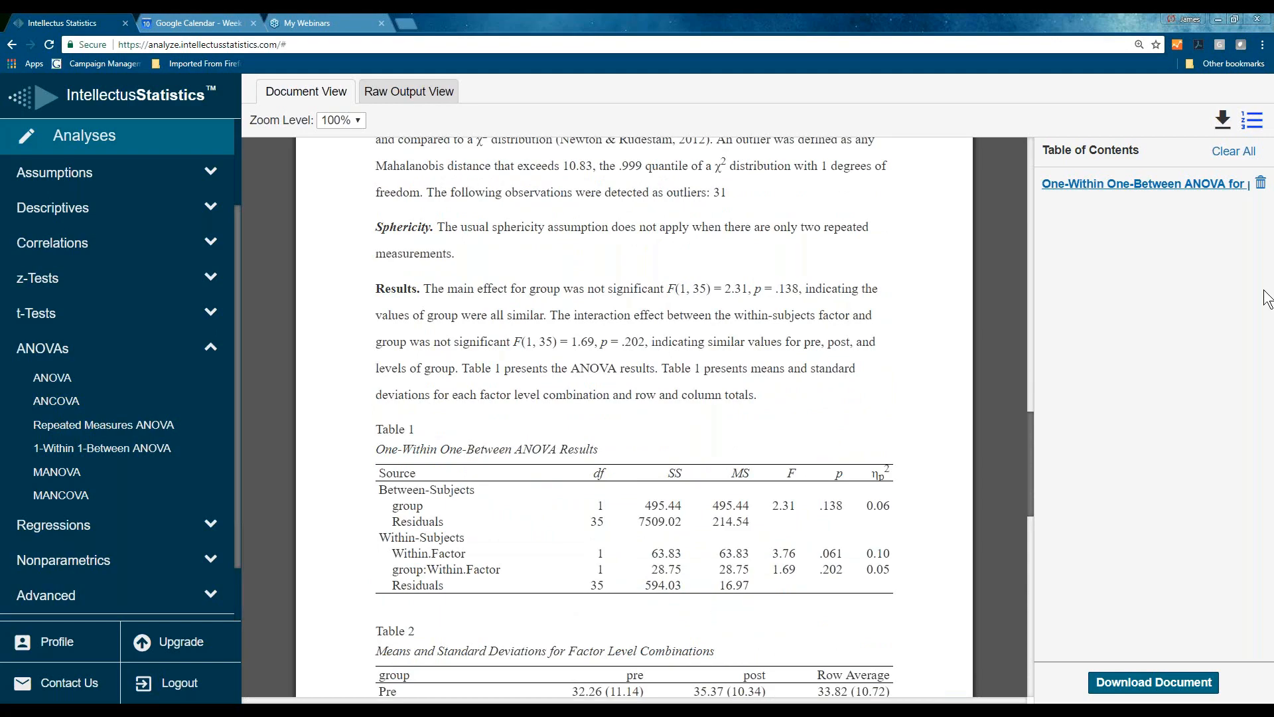
pyautogui.moveTo(1267, 297); pyautogui.dragTo(489, 47)
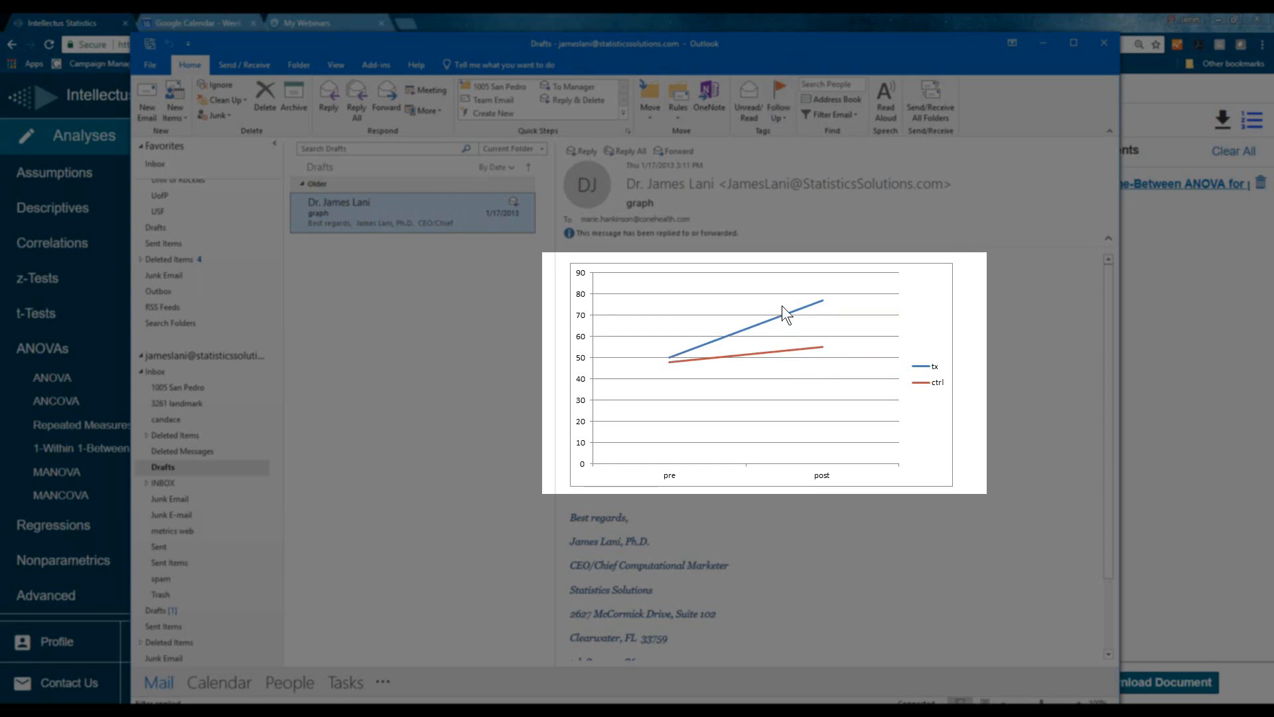
pyautogui.click(777, 70)
pyautogui.scroll(-4, 688, 383)
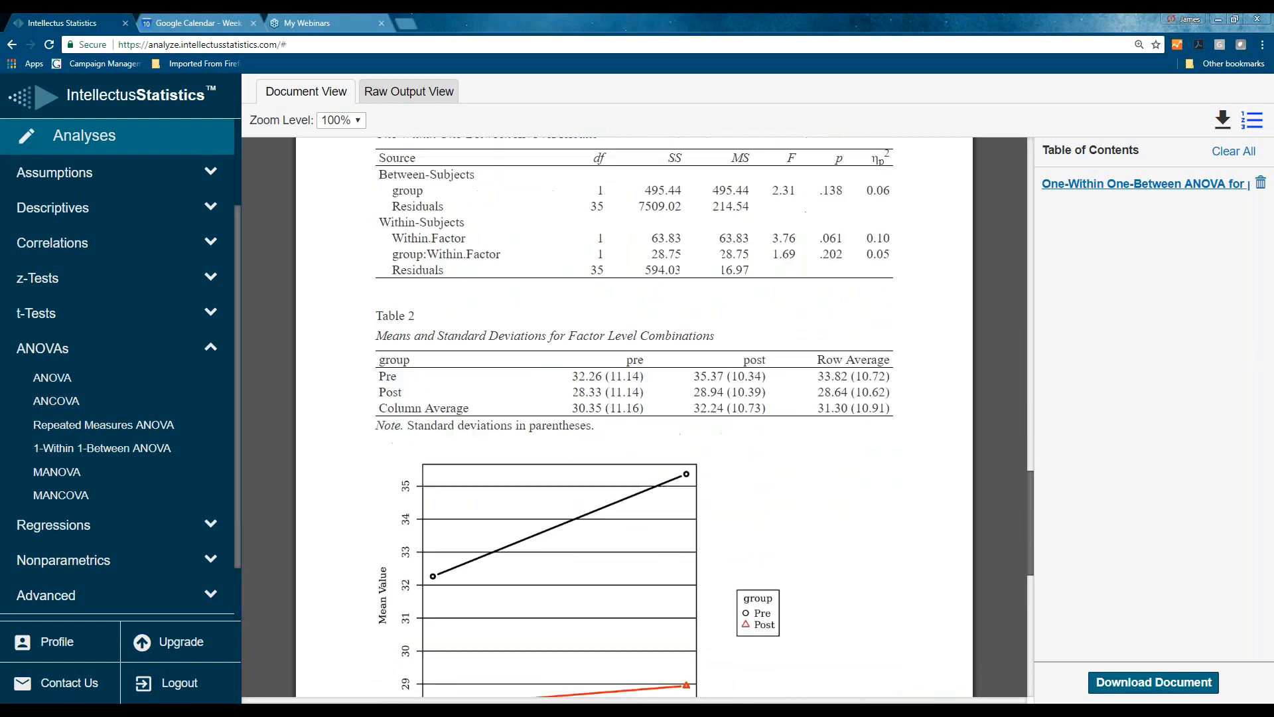
pyautogui.scroll(-2, 631, 461)
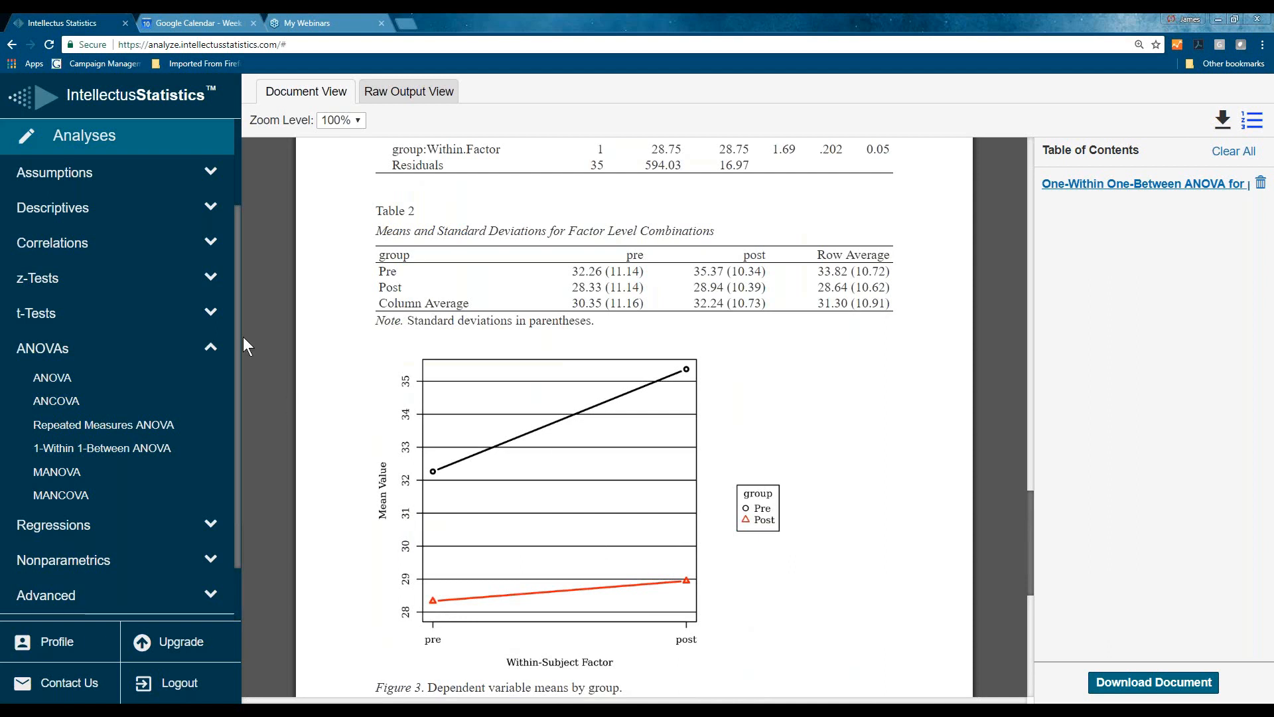
pyautogui.scroll(1, 144, 221)
pyautogui.scroll(3, 144, 220)
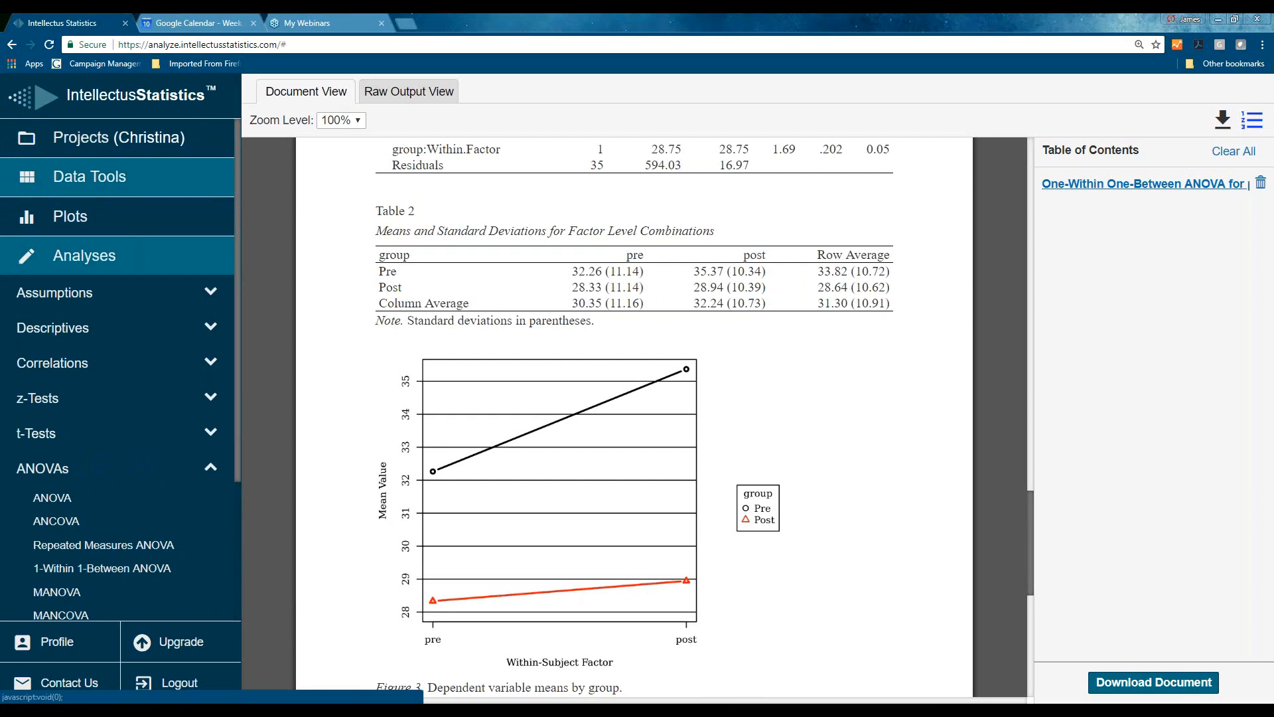
# In Edit Data, use Find/Replace to replace every Post with group1
pyautogui.click(89, 176)
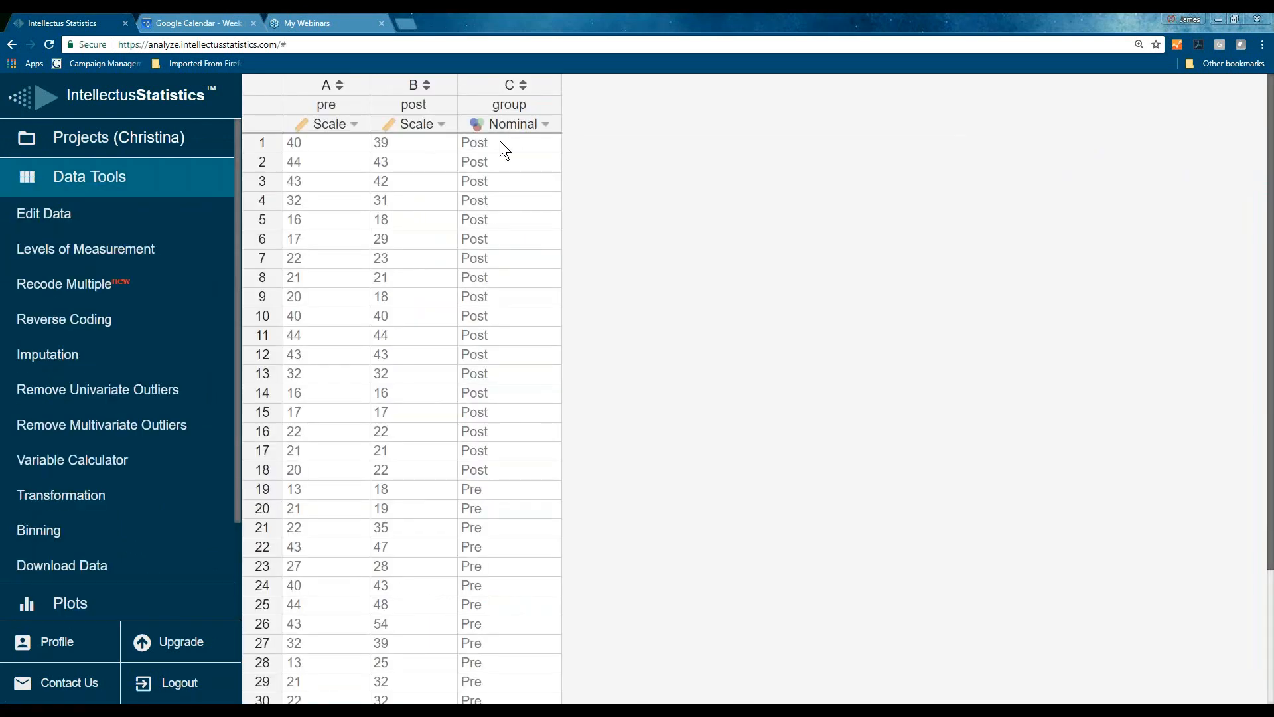
pyautogui.click(45, 214)
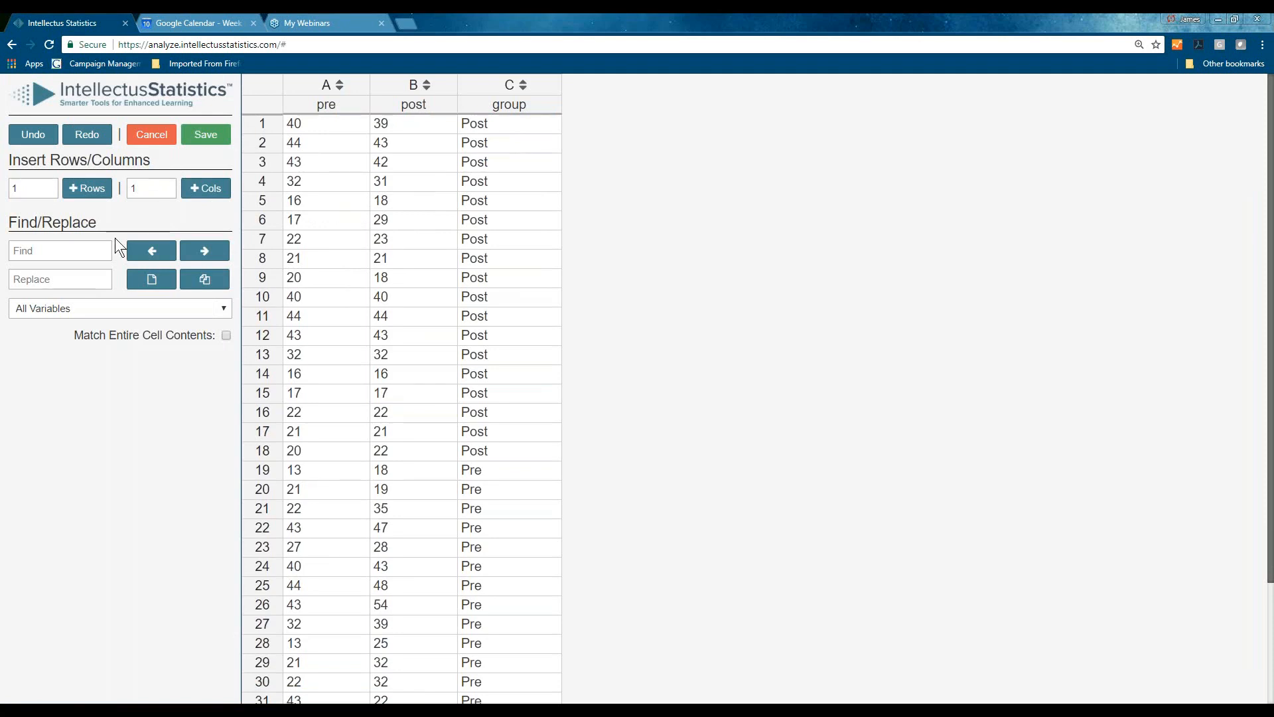
pyautogui.click(40, 251)
pyautogui.write('Post')
pyautogui.click(37, 281)
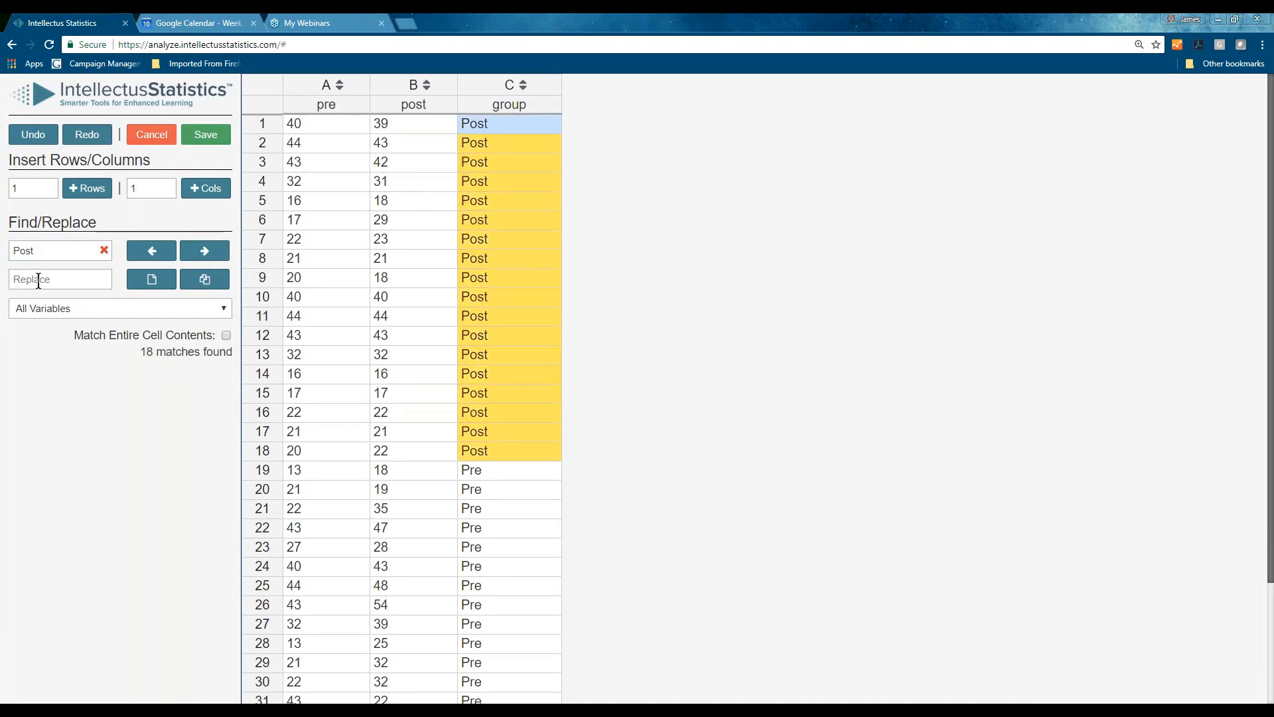
pyautogui.write('Trea')
pyautogui.press('BackSpace')
pyautogui.press('BackSpace')
pyautogui.press('BackSpace')
pyautogui.press('BackSpace')
pyautogui.write('group1')
pyautogui.click(205, 279)
# Replace every Pre with group2, then save and confirm the data changes
pyautogui.click(45, 250)
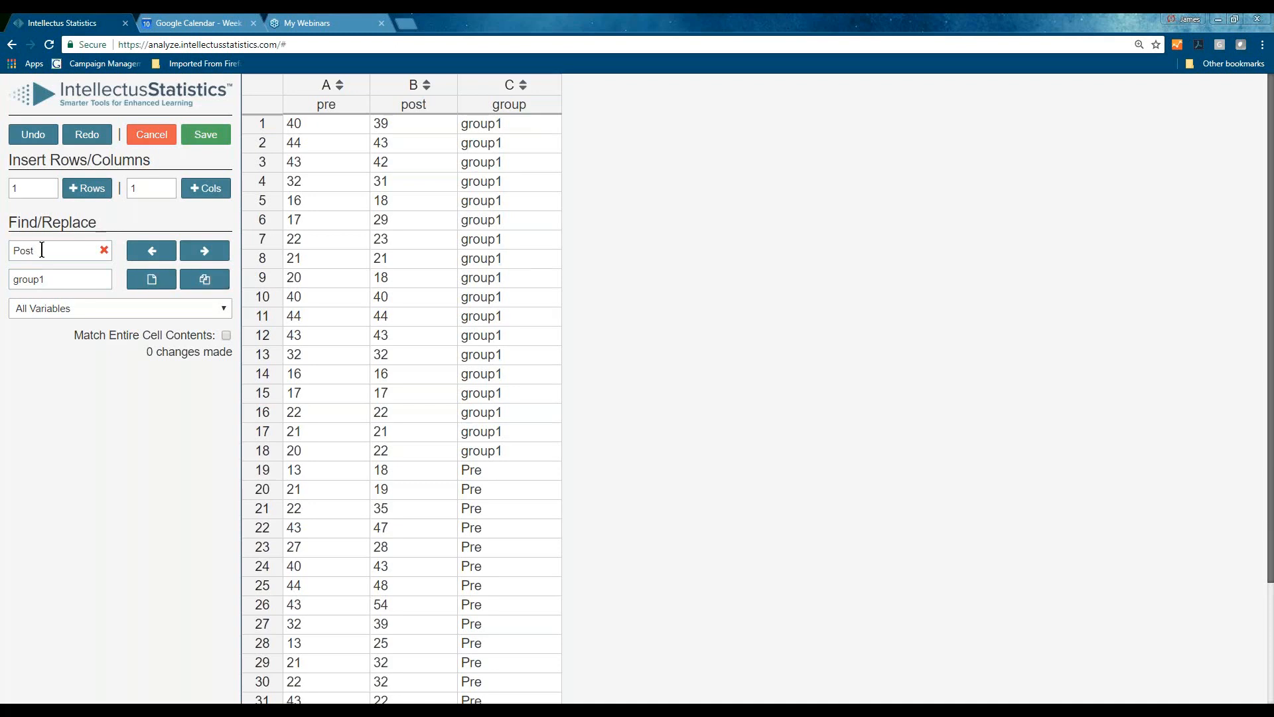
pyautogui.doubleClick(45, 250)
pyautogui.write('Pre')
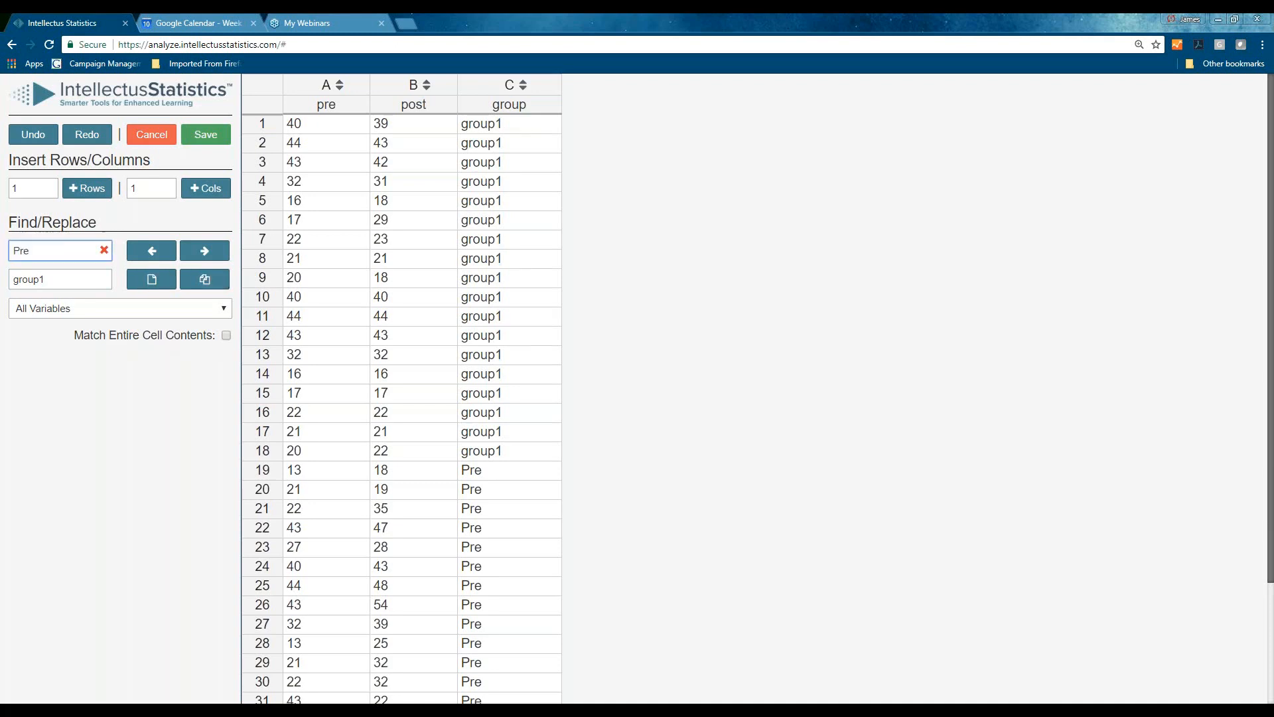
pyautogui.click(54, 280)
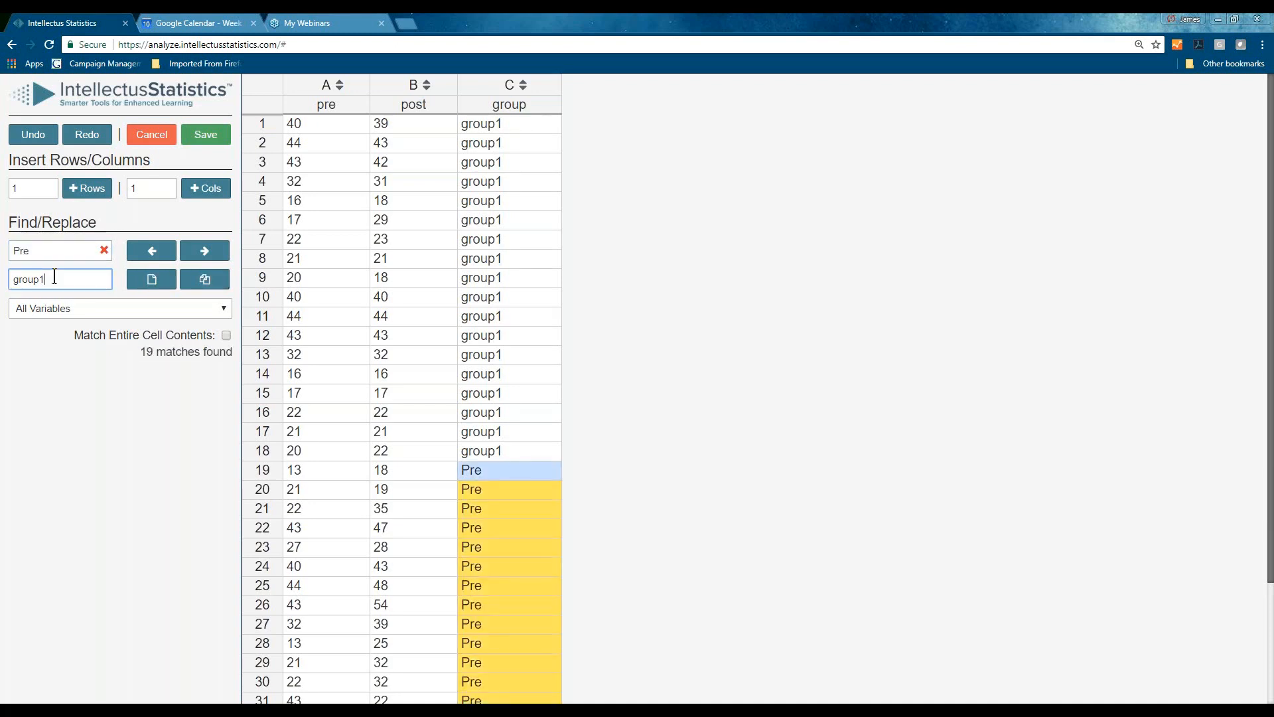
pyautogui.write('2')
pyautogui.click(205, 279)
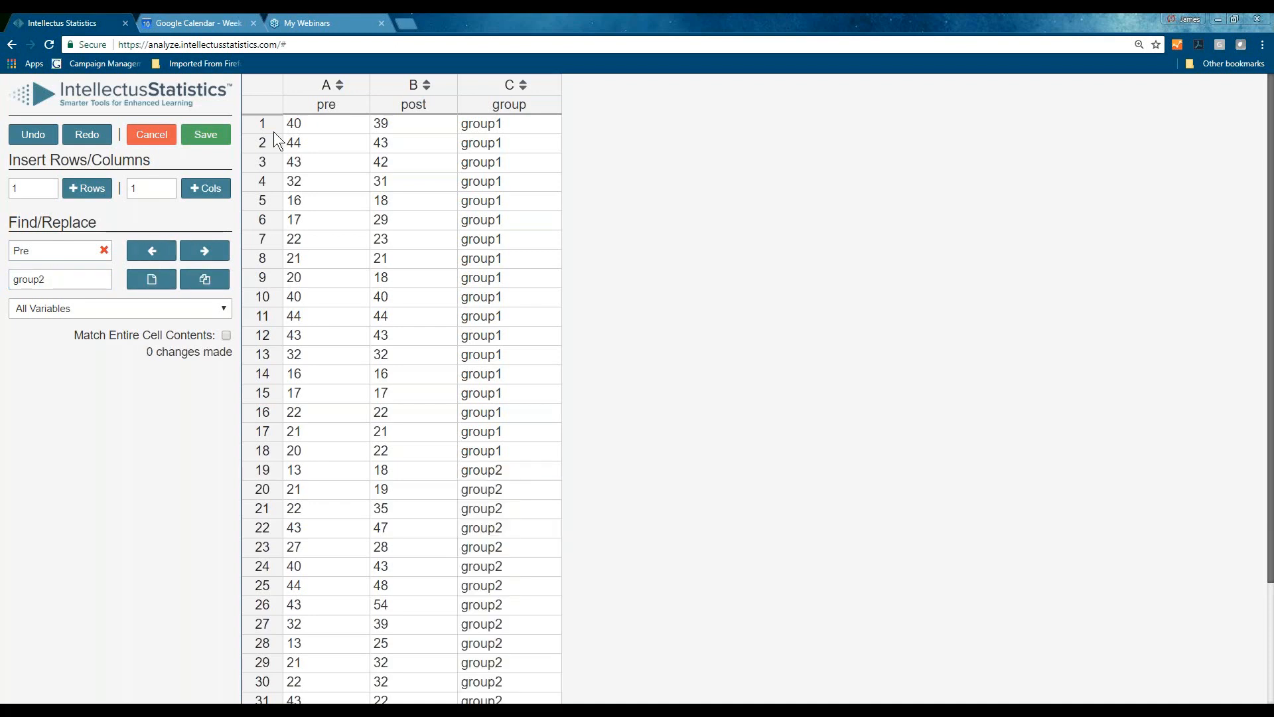
pyautogui.click(206, 134)
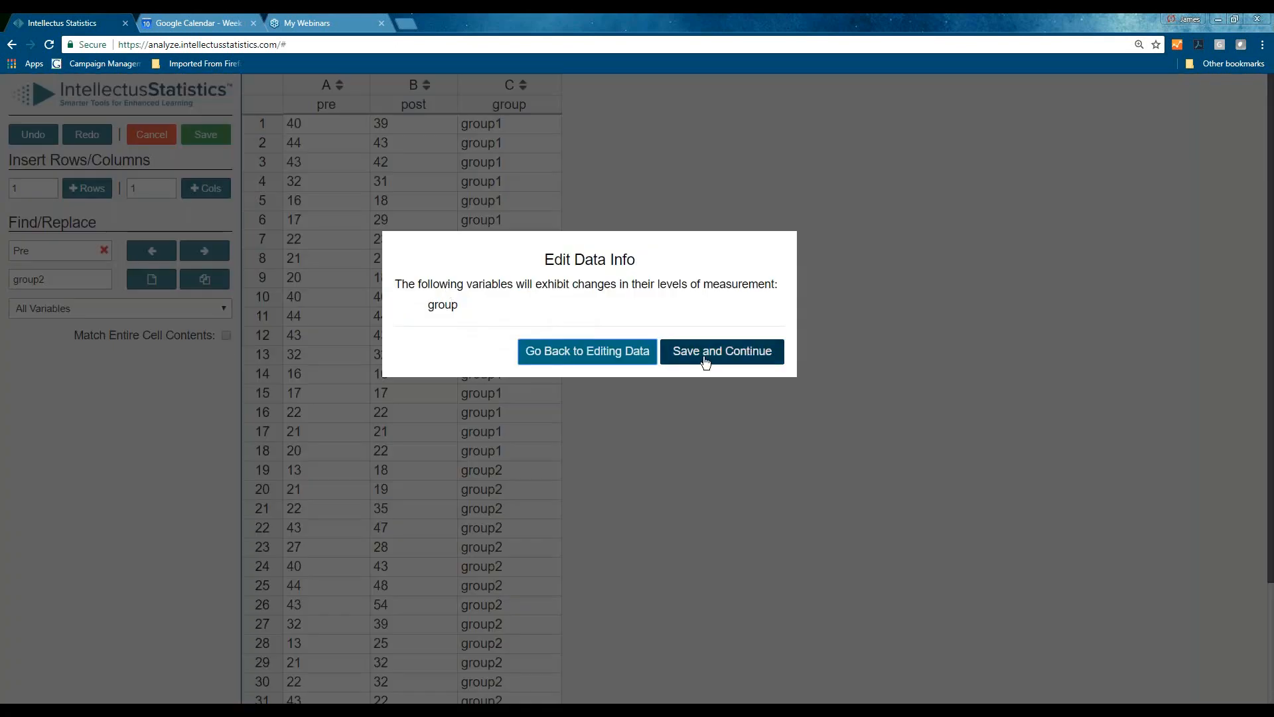
pyautogui.click(722, 350)
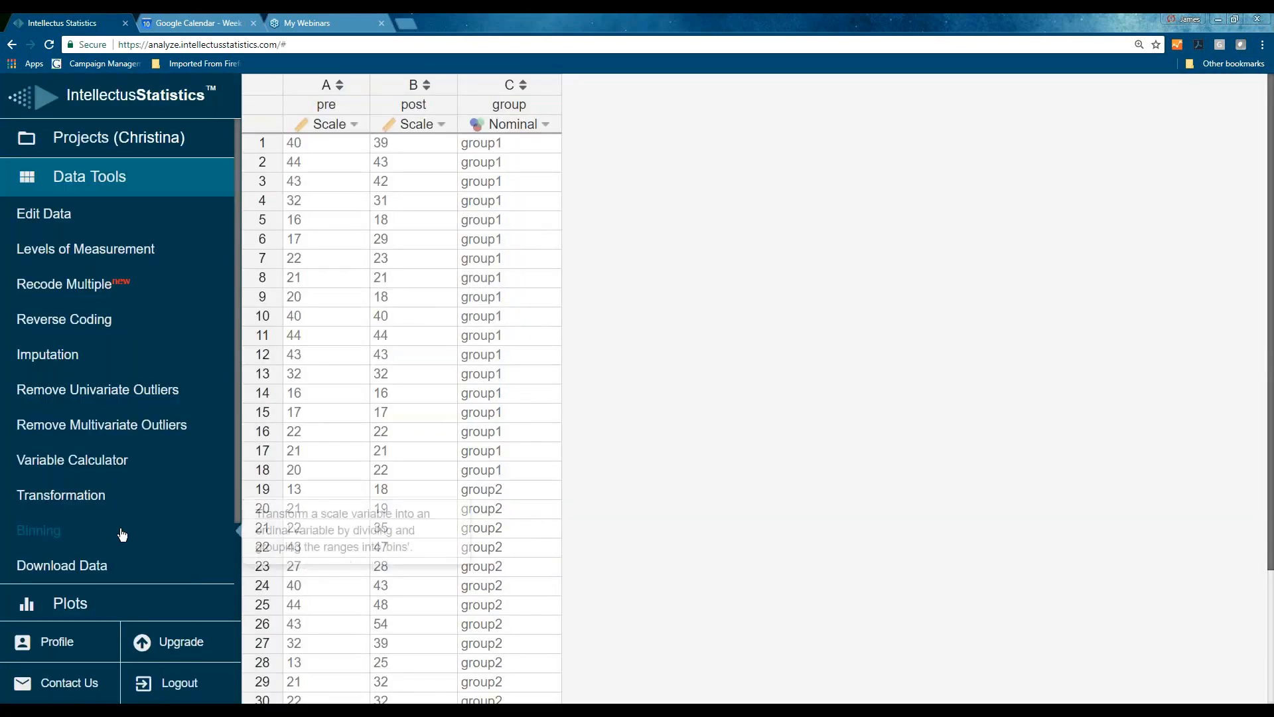
pyautogui.scroll(-3, 117, 534)
# Clear all existing analyses from the report, confirming the deletion
pyautogui.click(117, 535)
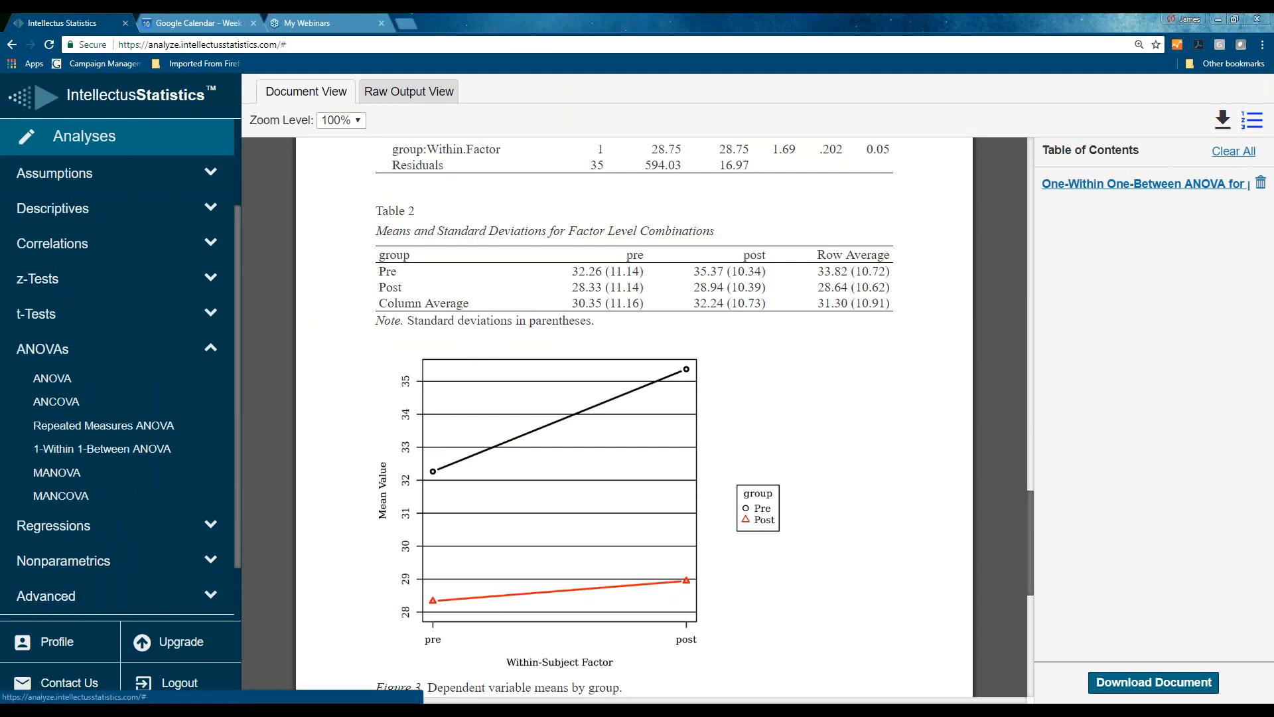
pyautogui.click(1234, 151)
pyautogui.click(849, 208)
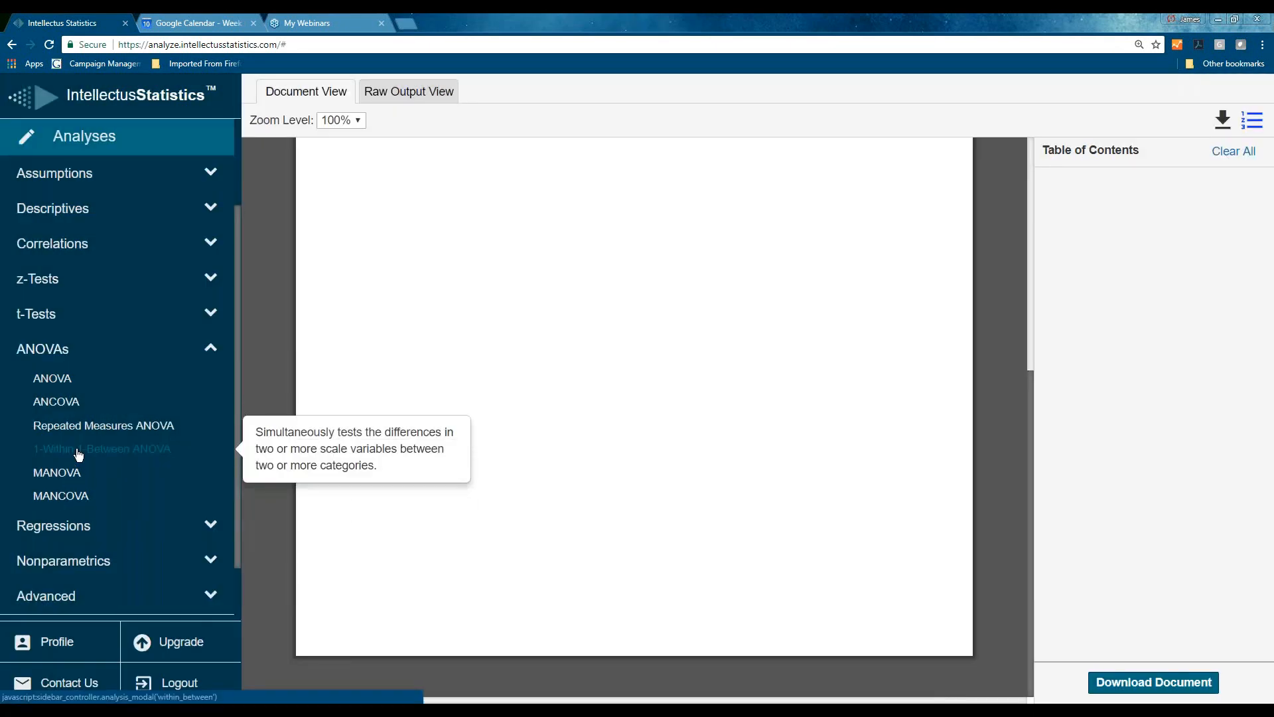
pyautogui.scroll(1, 78, 454)
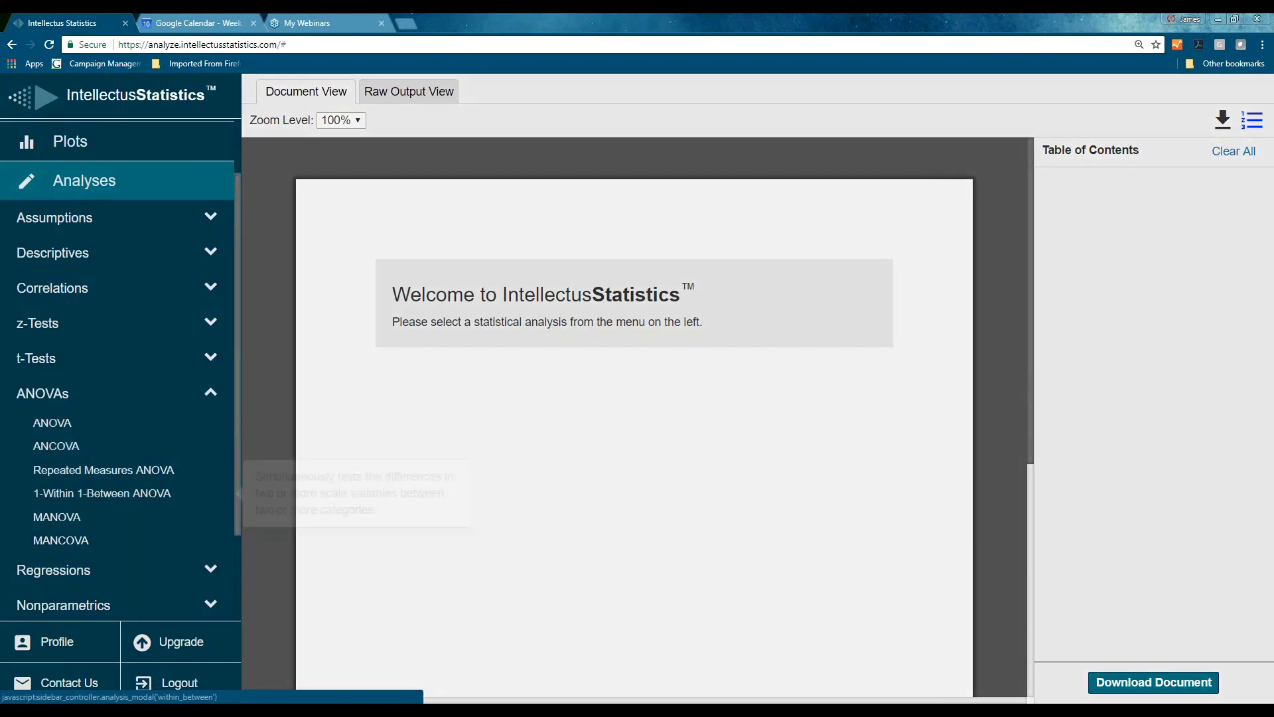
# Calculate a new 1-Within 1-Between ANOVA of pre and post by group
pyautogui.click(98, 493)
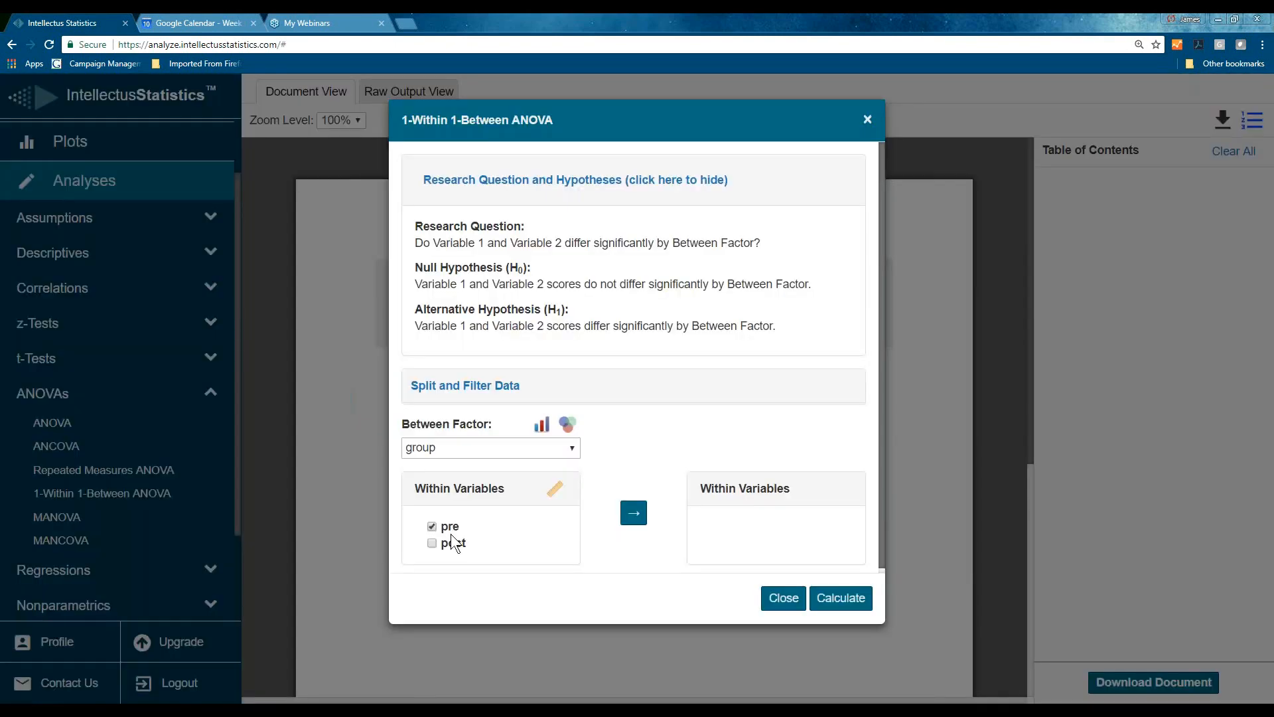
pyautogui.click(841, 597)
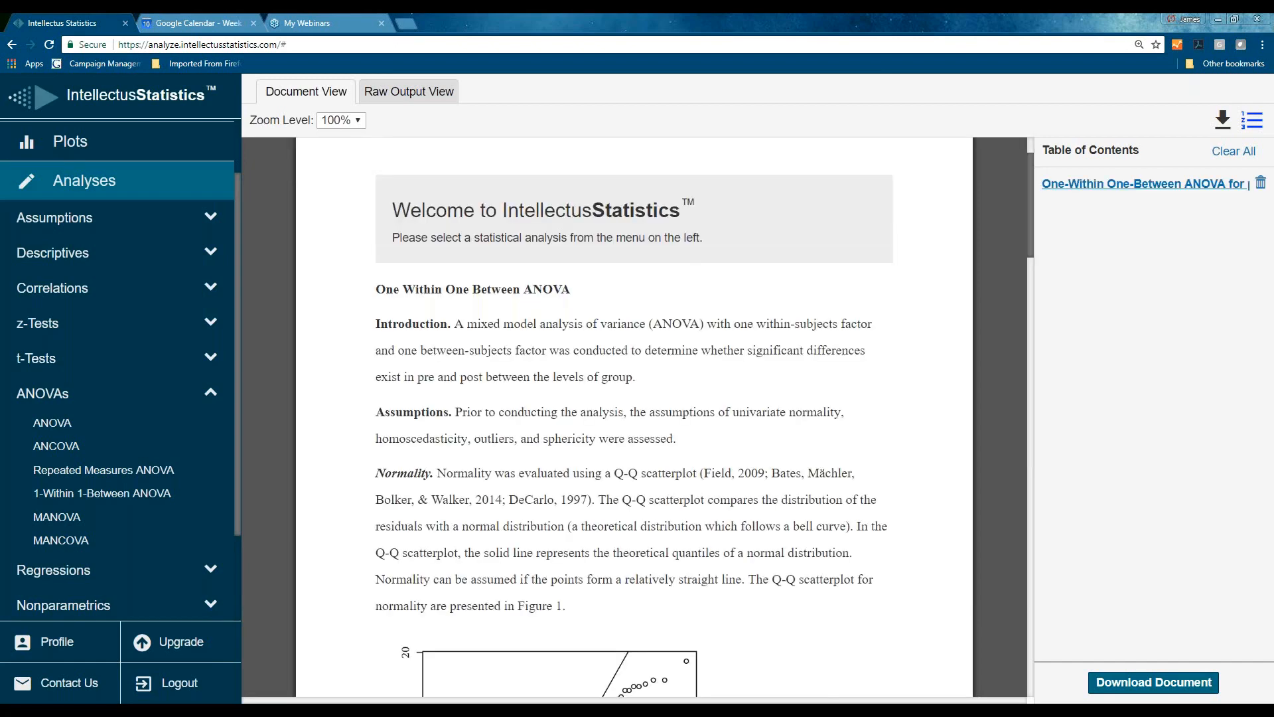
pyautogui.scroll(-3, 378, 435)
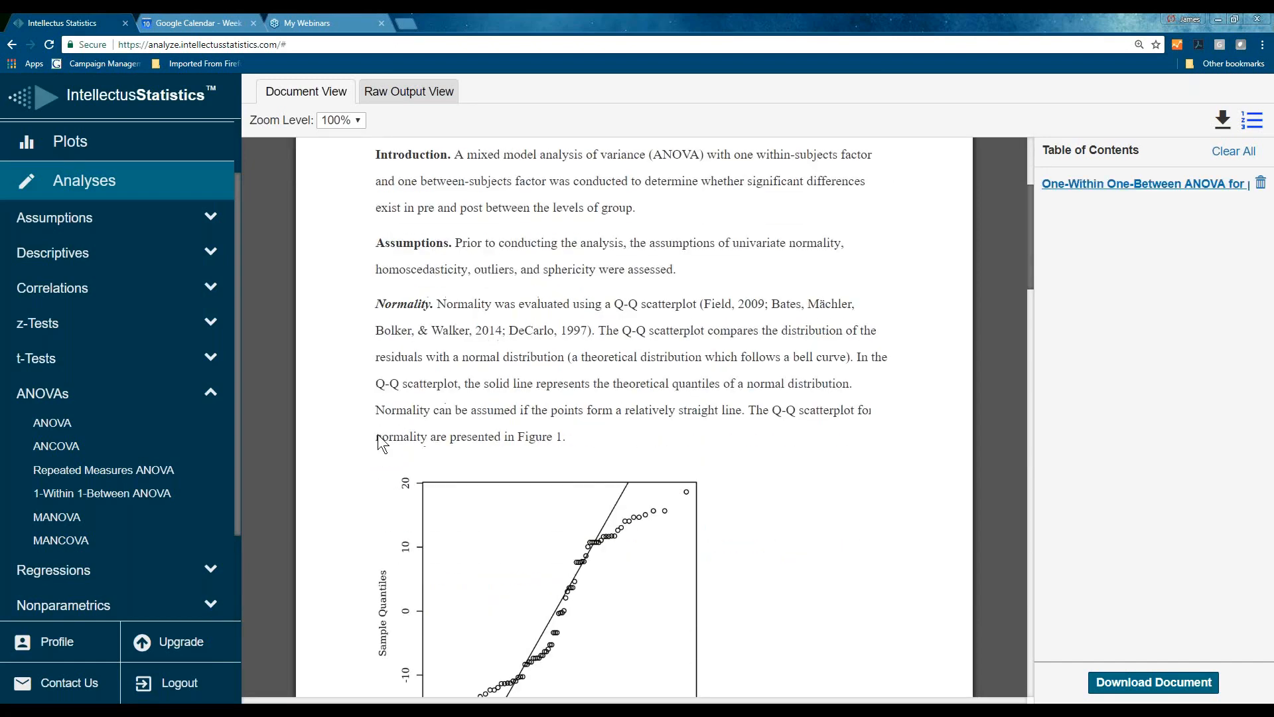
pyautogui.scroll(-3, 378, 434)
pyautogui.scroll(-3, 371, 479)
pyautogui.scroll(-3, 372, 479)
pyautogui.scroll(-3, 369, 499)
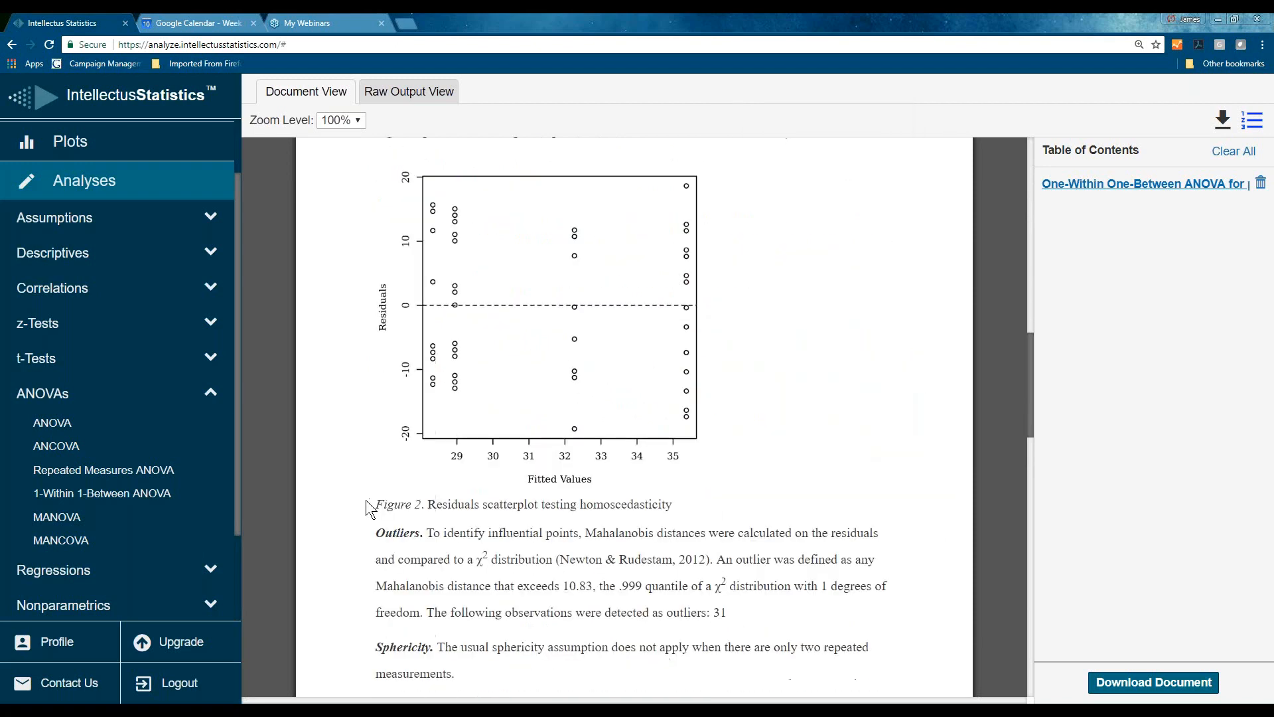
pyautogui.scroll(-3, 365, 500)
pyautogui.scroll(-4, 365, 501)
pyautogui.scroll(-3, 386, 525)
pyautogui.scroll(-1, 385, 525)
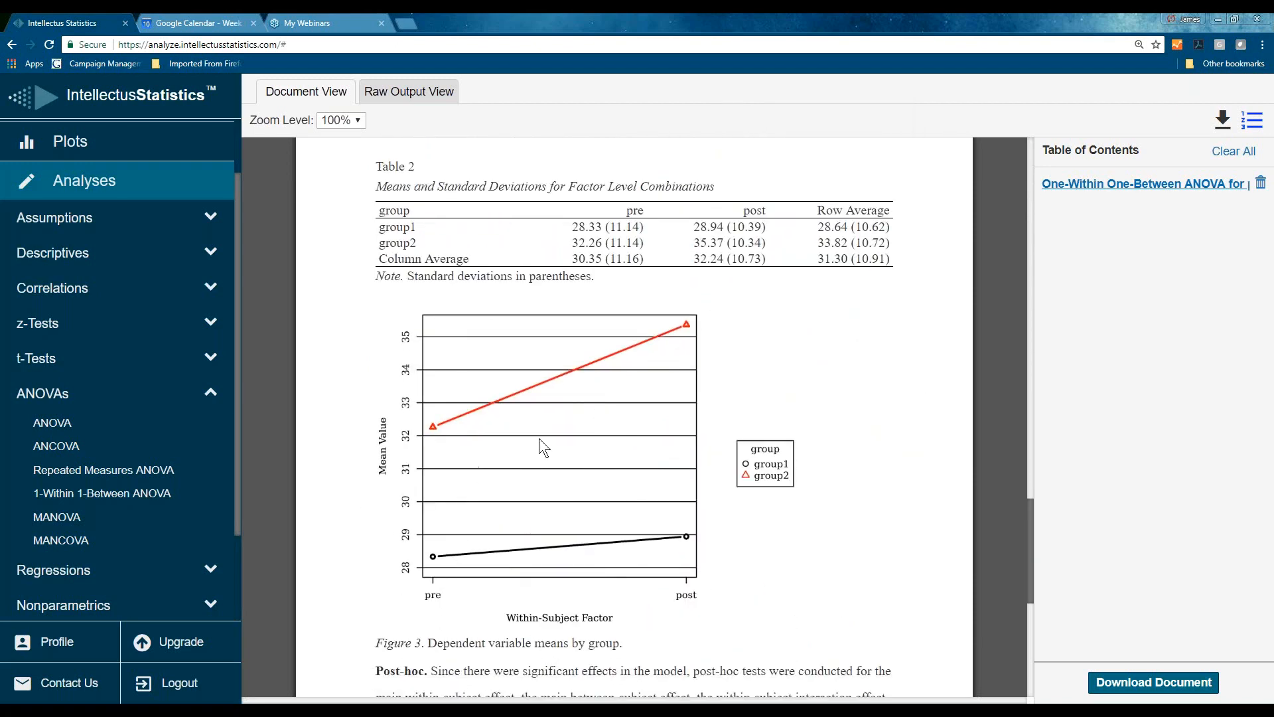
pyautogui.scroll(3, 566, 376)
pyautogui.scroll(3, 537, 375)
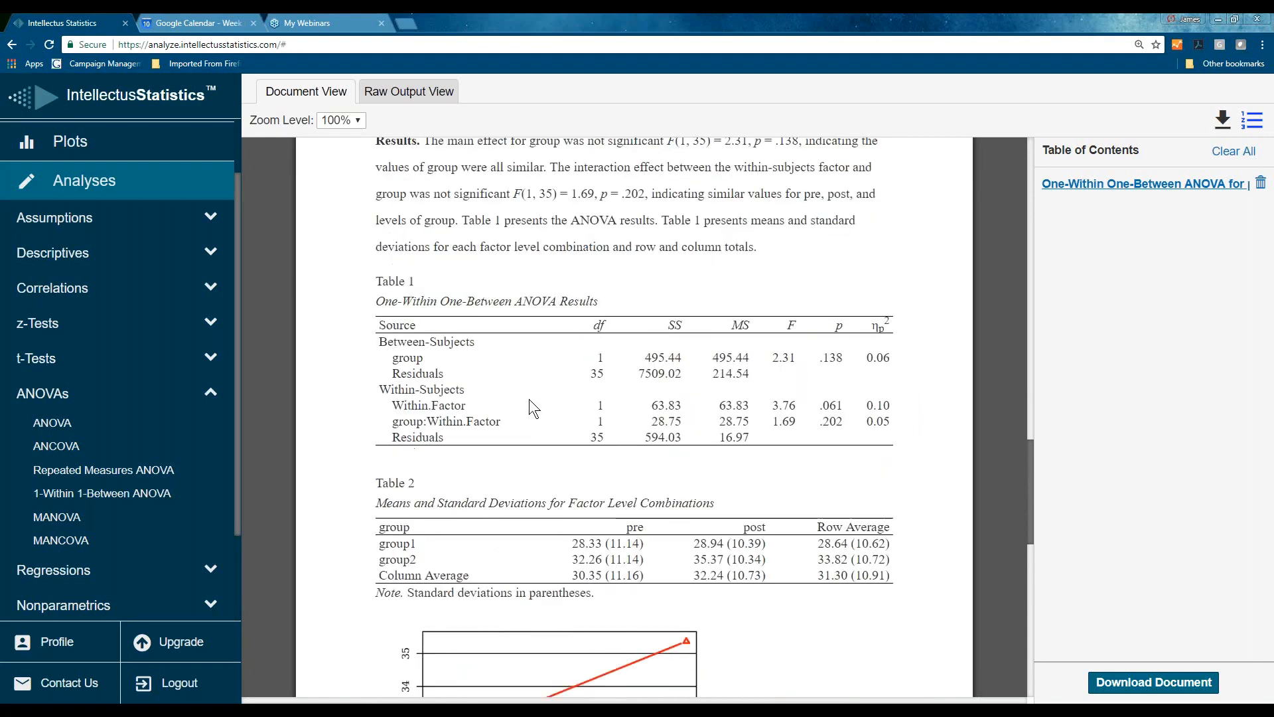
pyautogui.scroll(3, 529, 400)
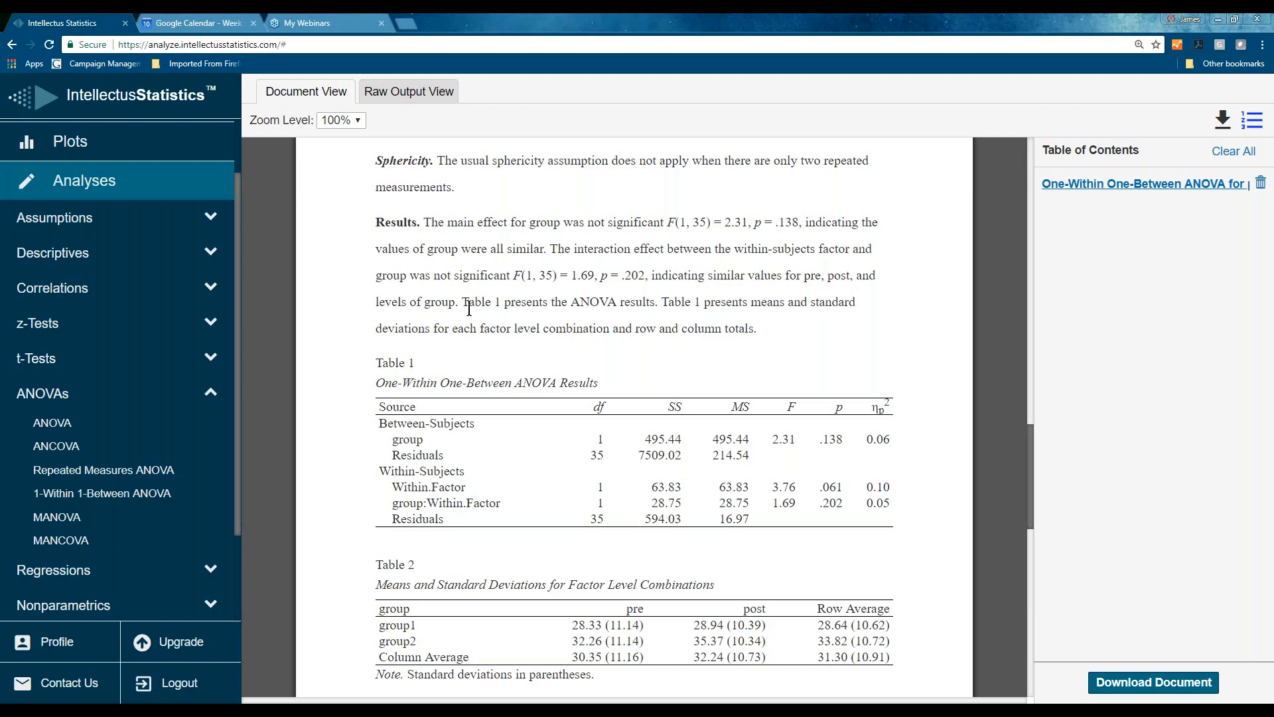
pyautogui.scroll(-2, 589, 314)
pyautogui.scroll(-1, 589, 338)
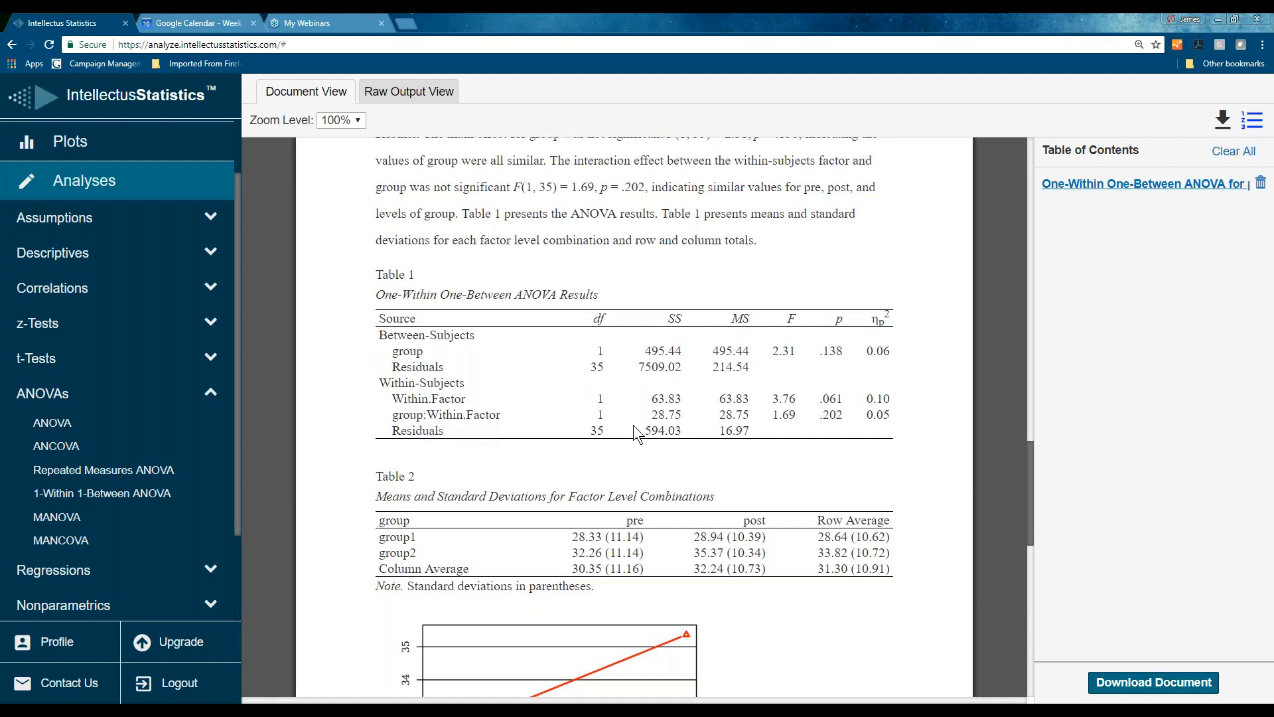
pyautogui.scroll(-2, 714, 427)
pyautogui.scroll(-1, 663, 440)
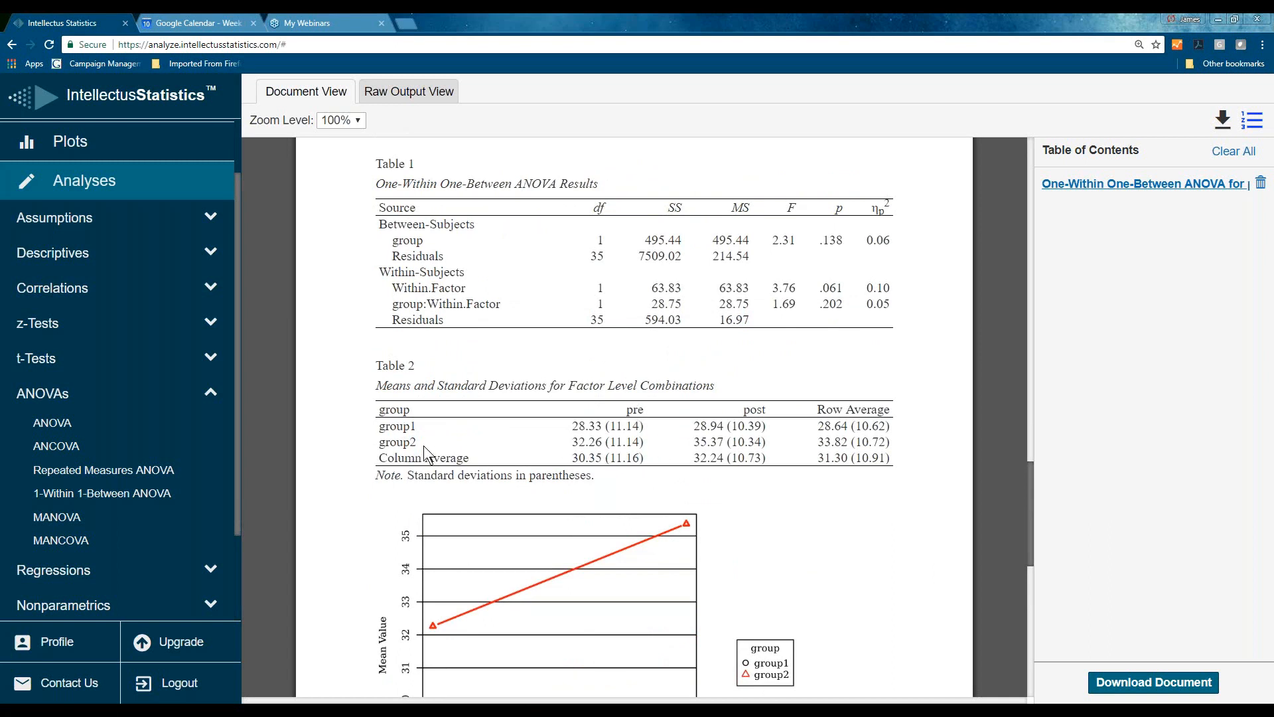
pyautogui.scroll(-2, 448, 449)
pyautogui.scroll(-2, 491, 468)
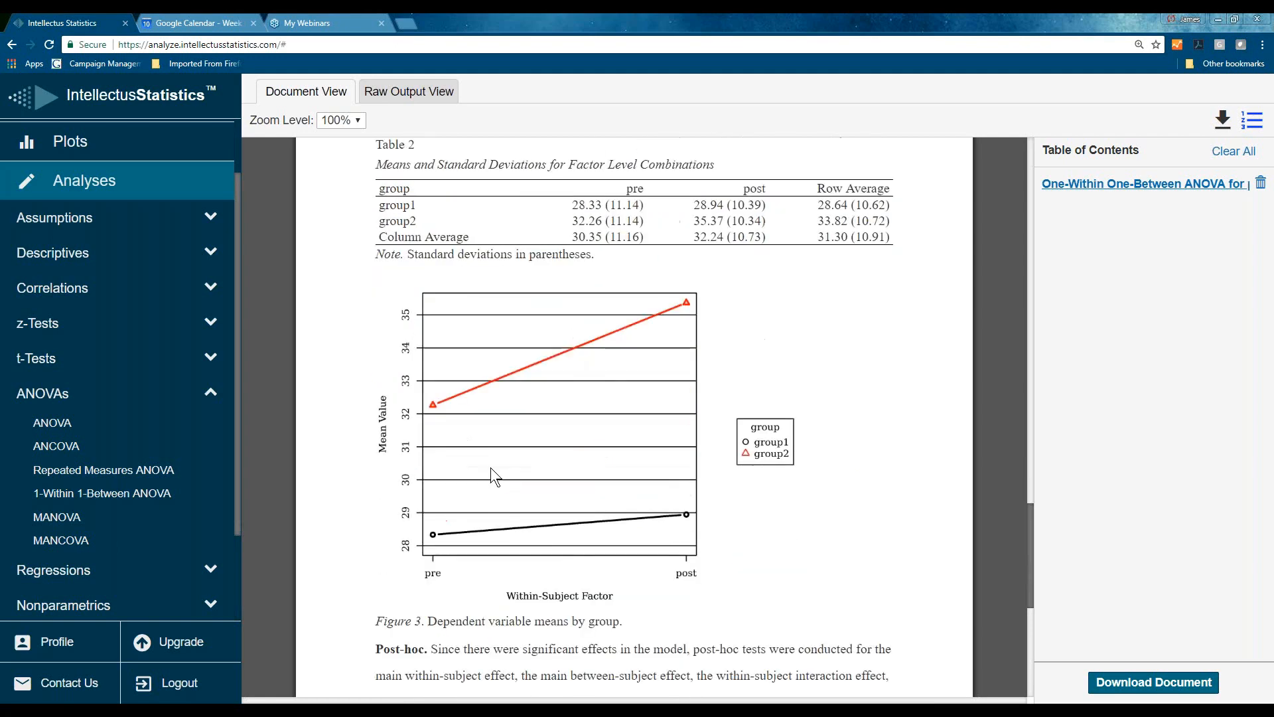
pyautogui.scroll(-2, 512, 431)
pyautogui.scroll(-2, 647, 459)
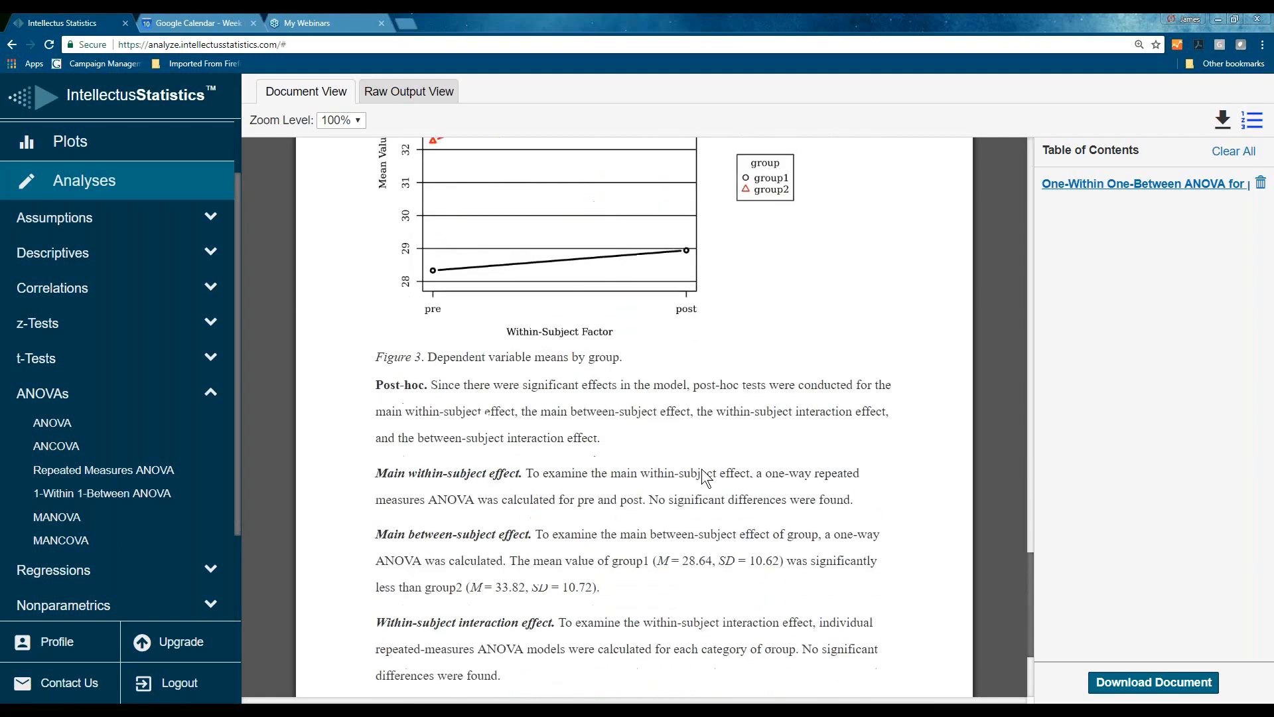
pyautogui.scroll(-1, 711, 435)
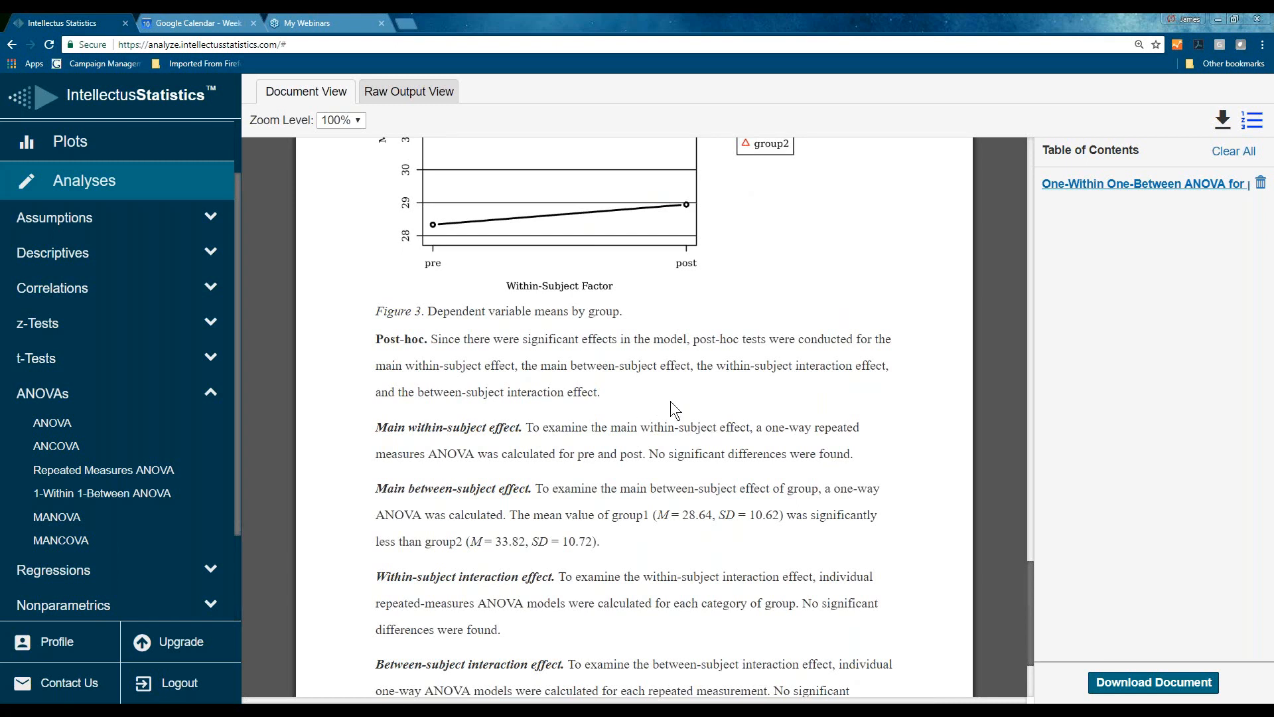
pyautogui.scroll(-1, 653, 407)
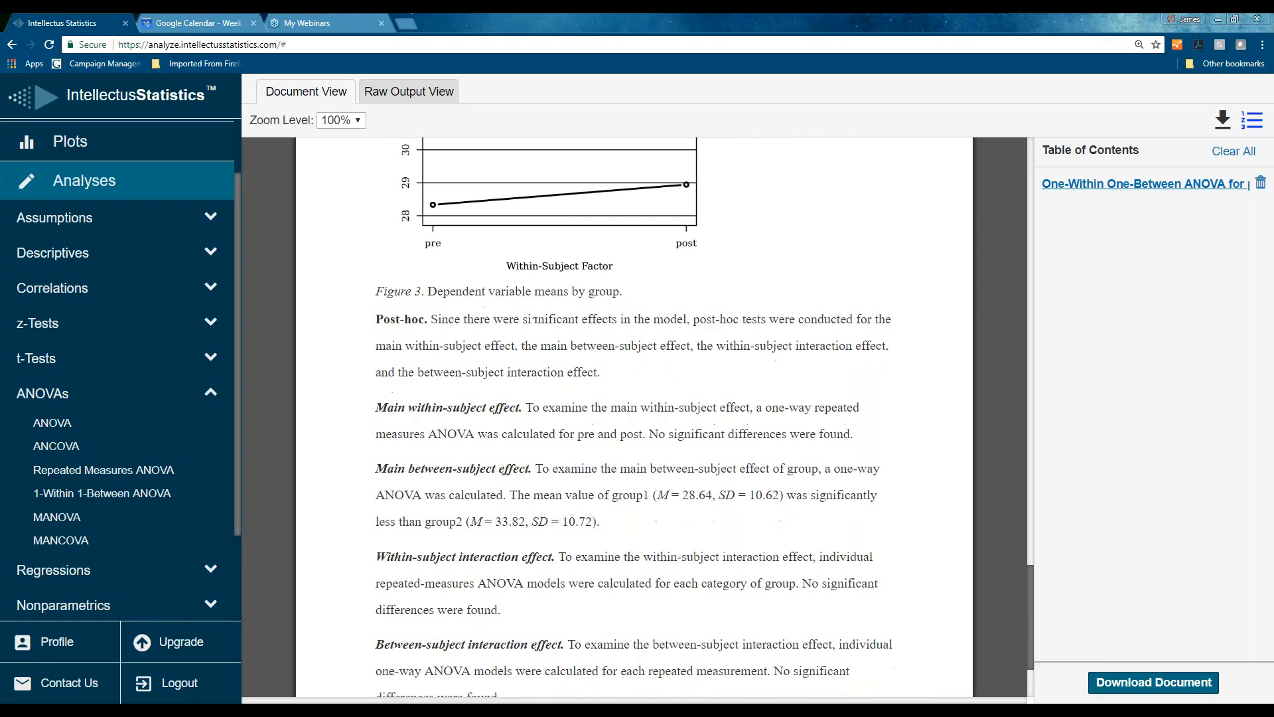
pyautogui.scroll(-1, 479, 359)
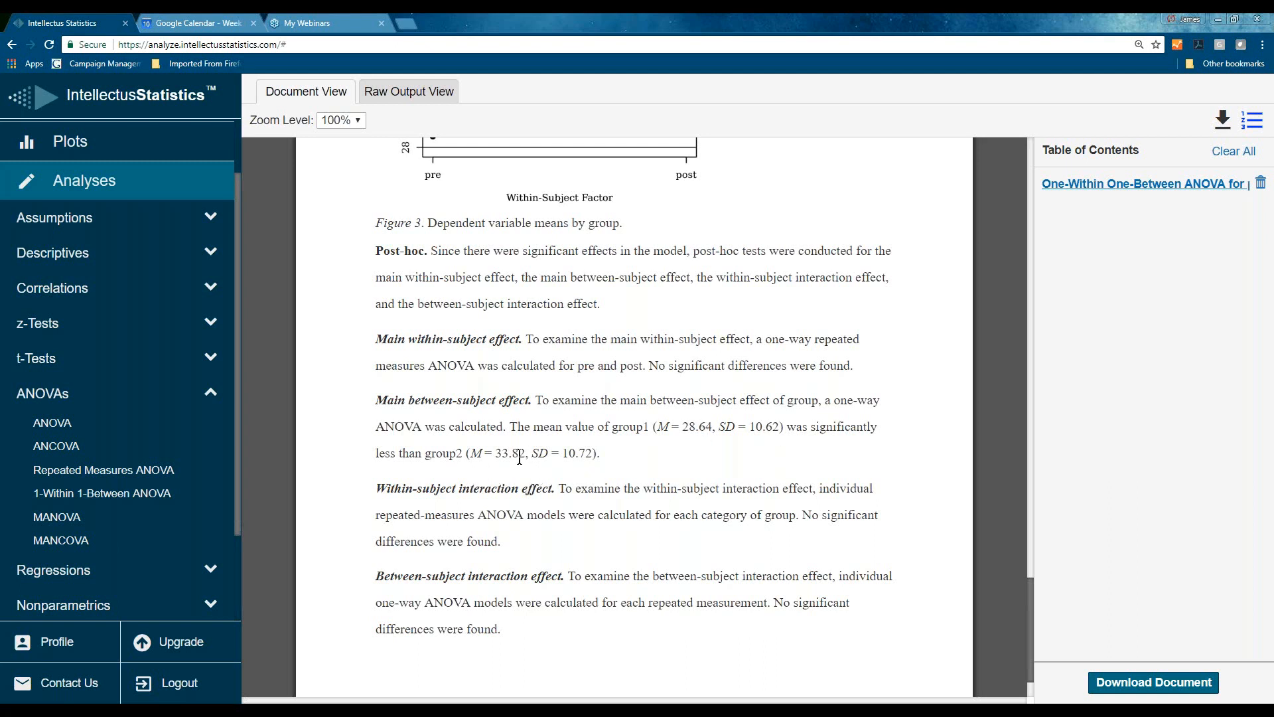
pyautogui.scroll(3, 522, 453)
pyautogui.scroll(2, 518, 399)
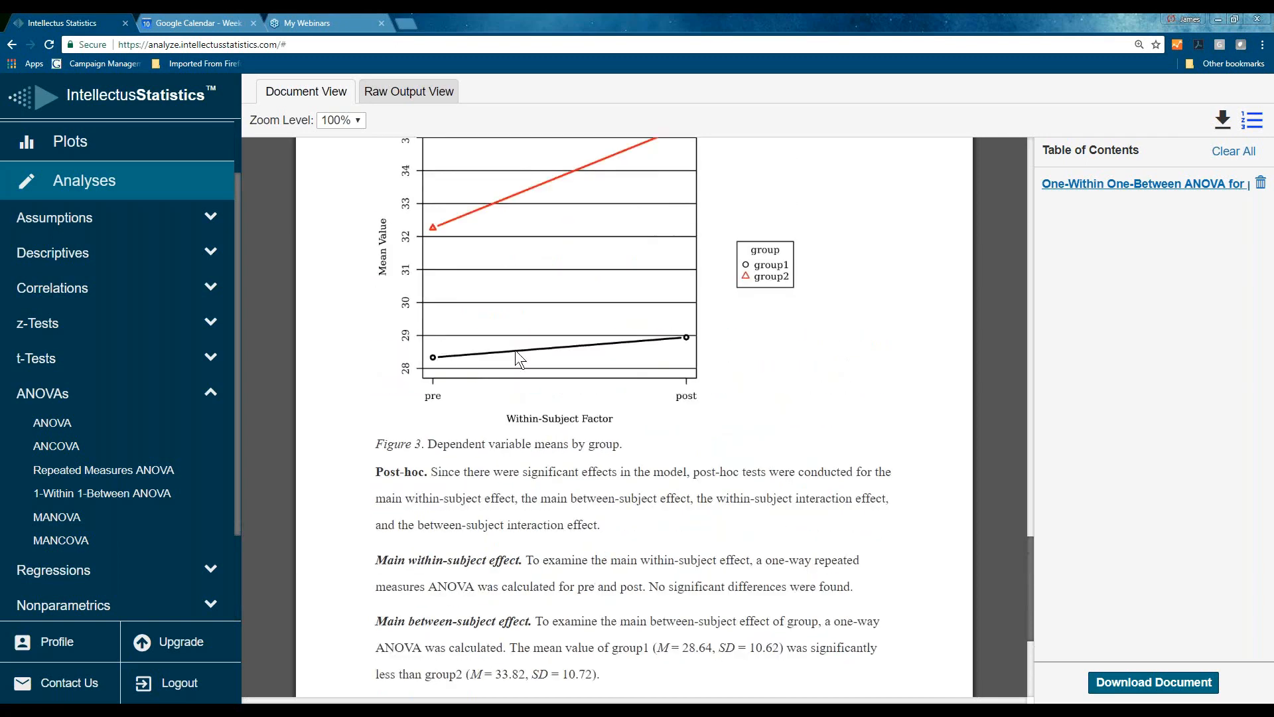
pyautogui.scroll(2, 616, 344)
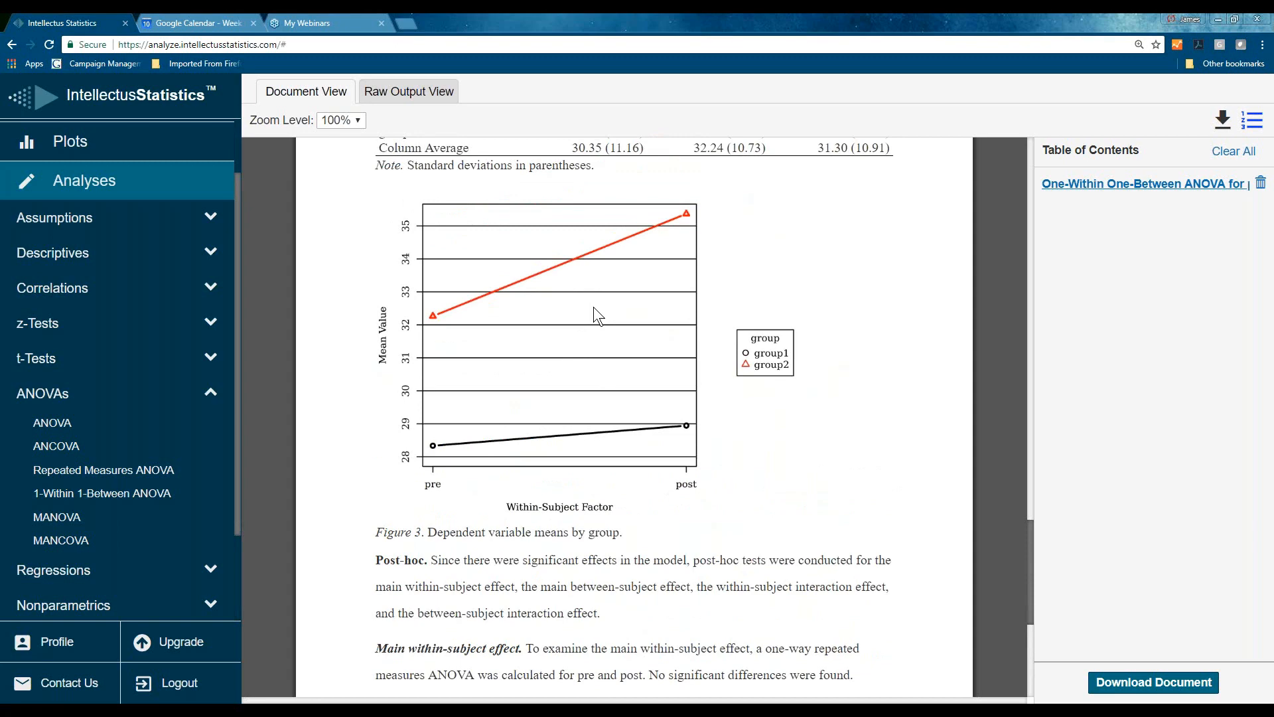
pyautogui.scroll(-3, 594, 307)
pyautogui.scroll(-3, 583, 367)
pyautogui.scroll(-3, 593, 390)
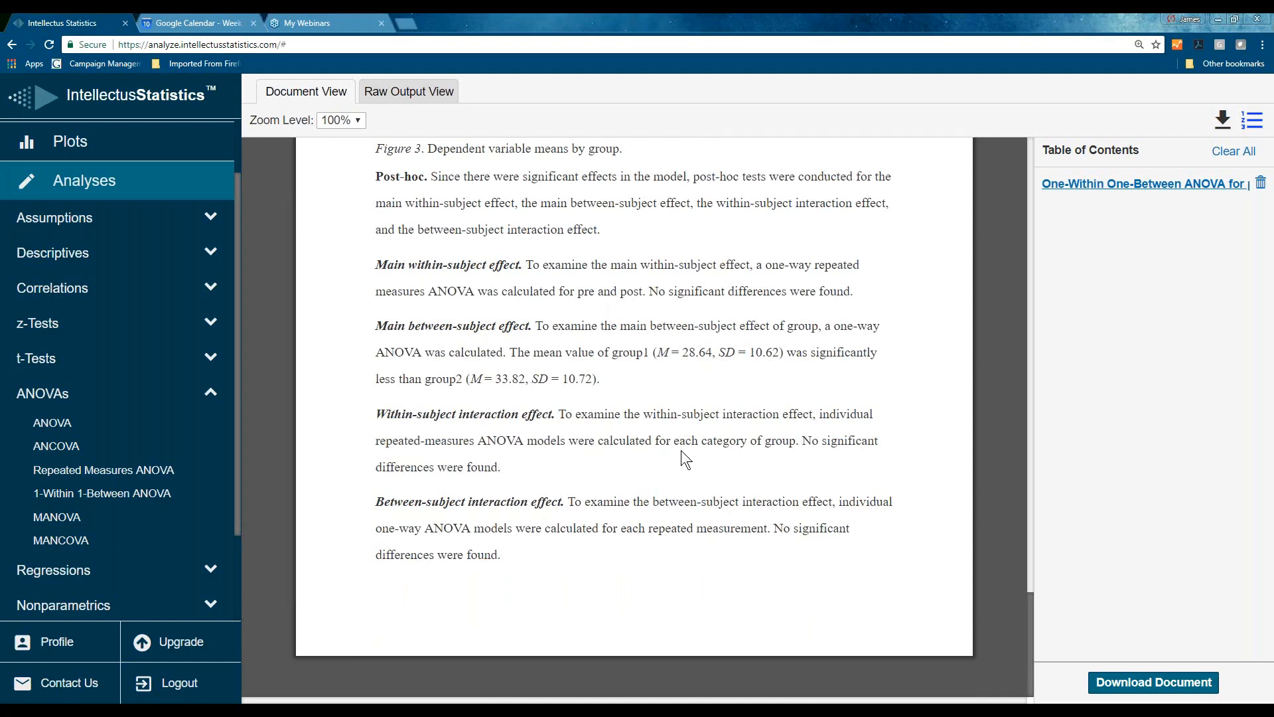
pyautogui.scroll(1, 667, 454)
pyautogui.scroll(-1, 656, 464)
pyautogui.scroll(1, 653, 518)
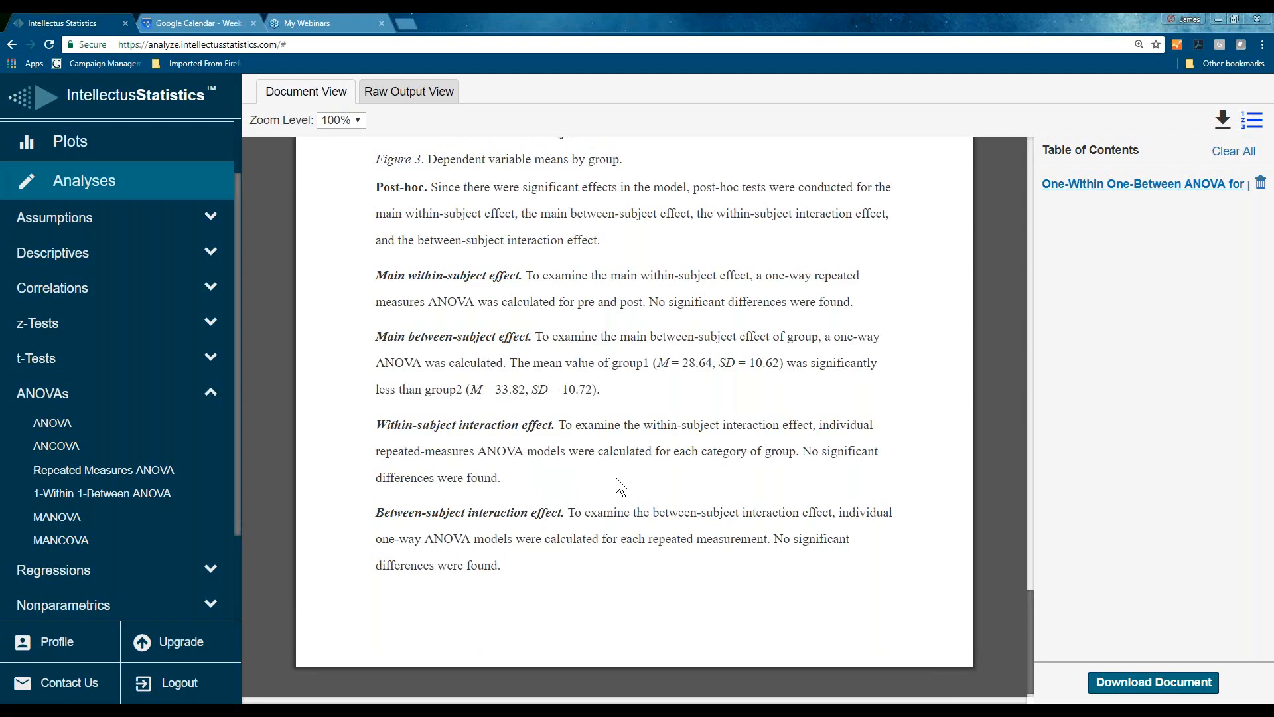
pyautogui.scroll(5, 617, 477)
pyautogui.scroll(2, 479, 461)
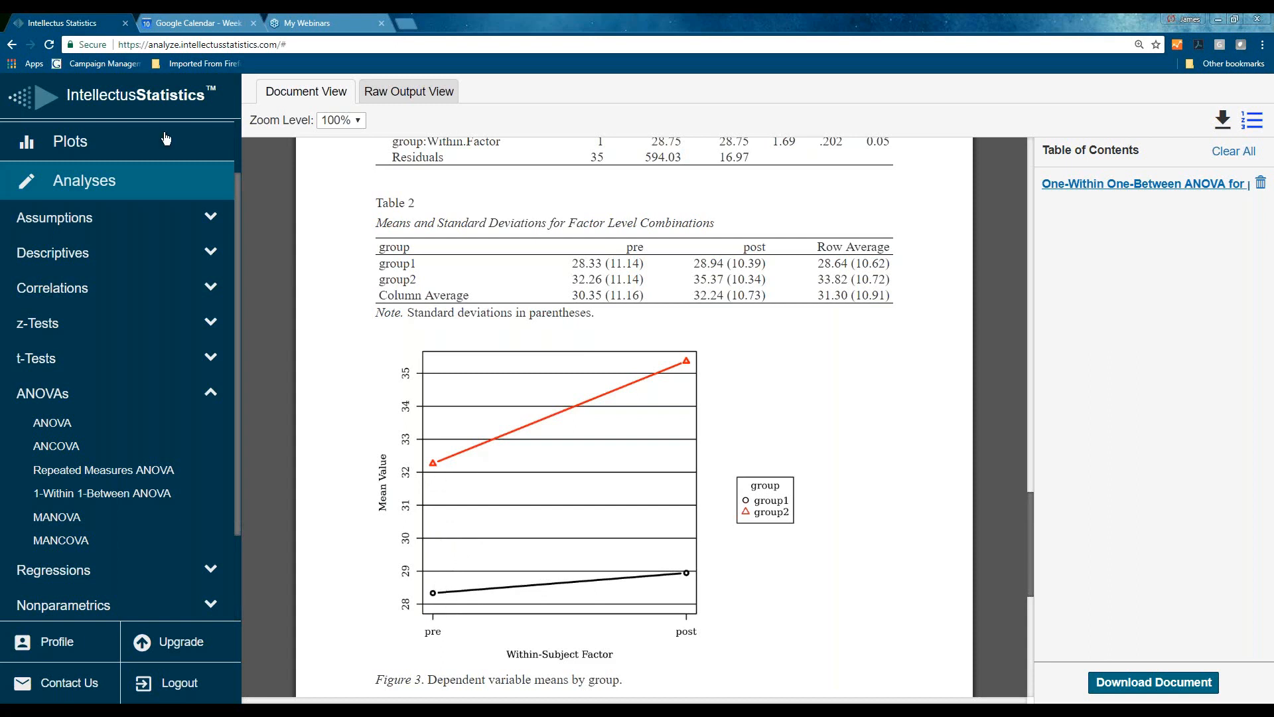
pyautogui.scroll(2, 87, 184)
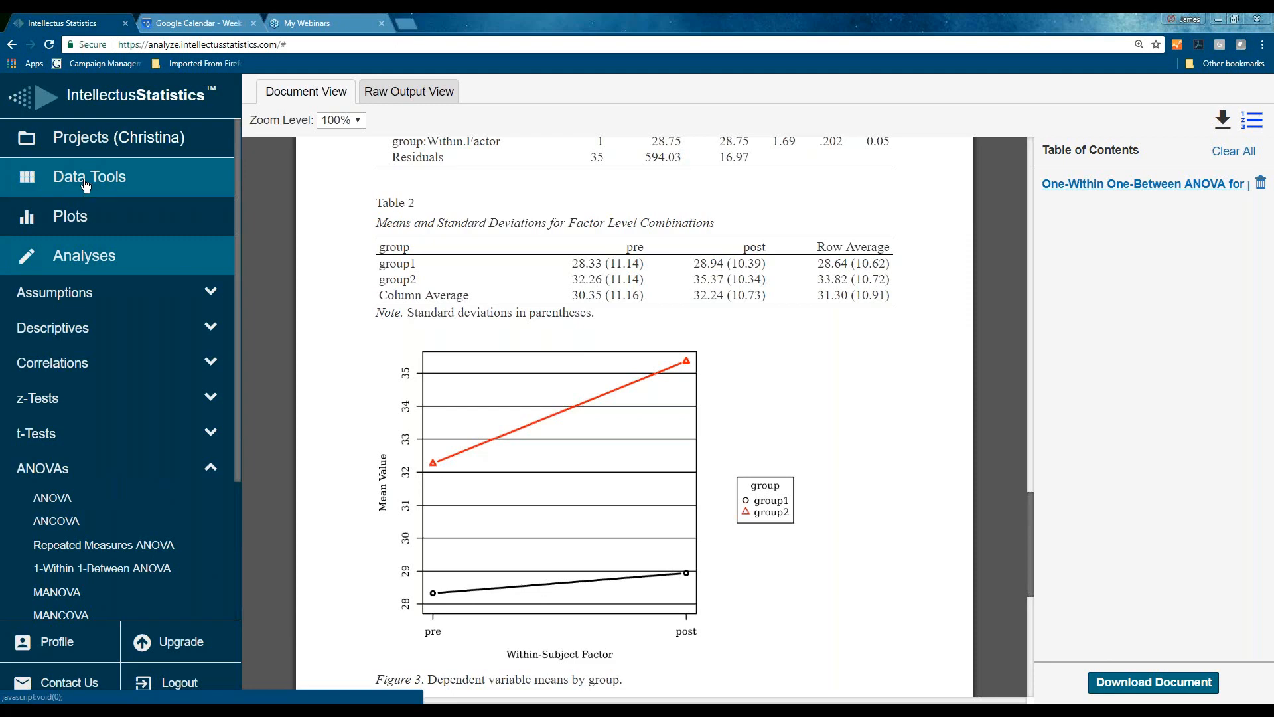
# Switch the dataset grid into Edit Data mode via Data Tools
pyautogui.click(87, 179)
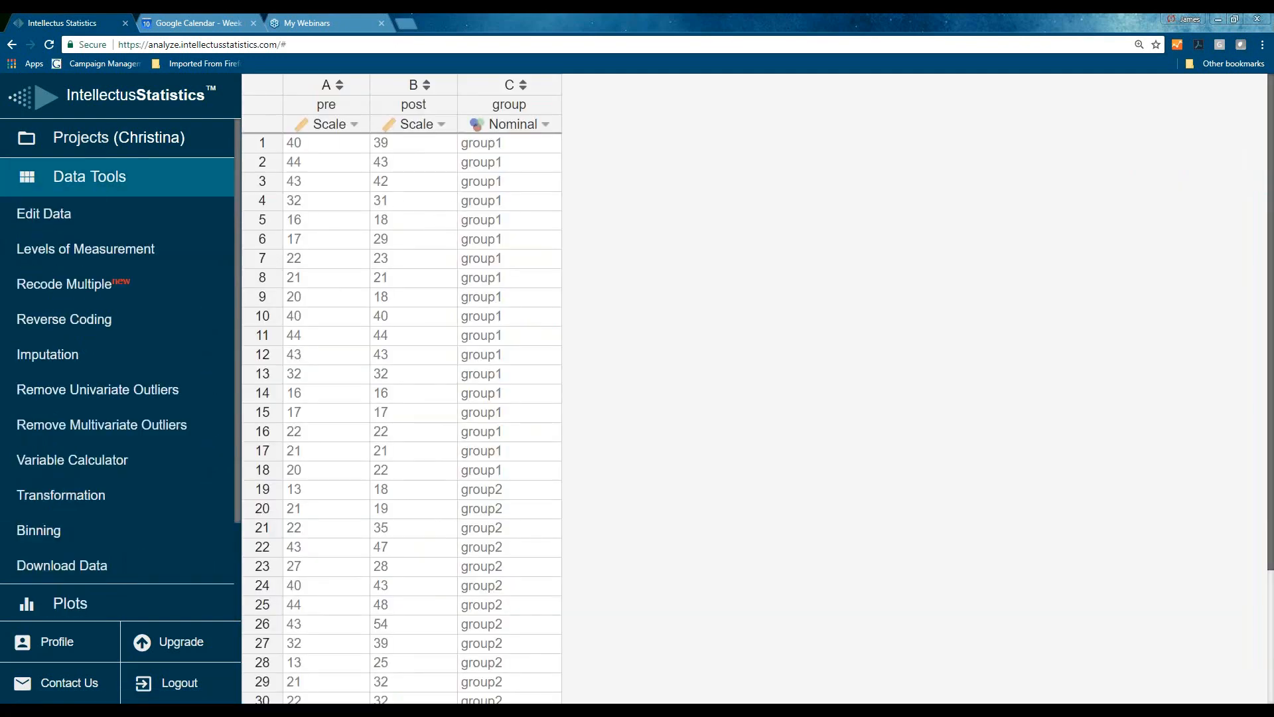
pyautogui.scroll(-2, 371, 259)
pyautogui.click(43, 214)
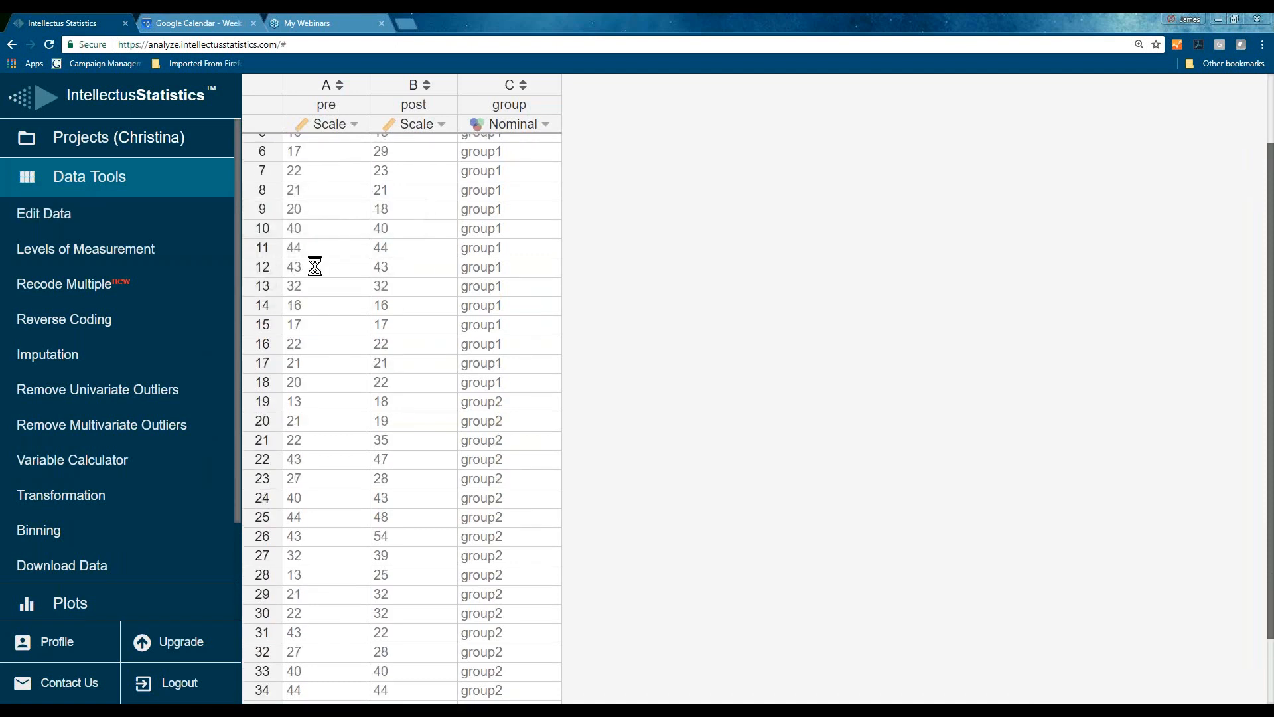
pyautogui.scroll(-2, 351, 342)
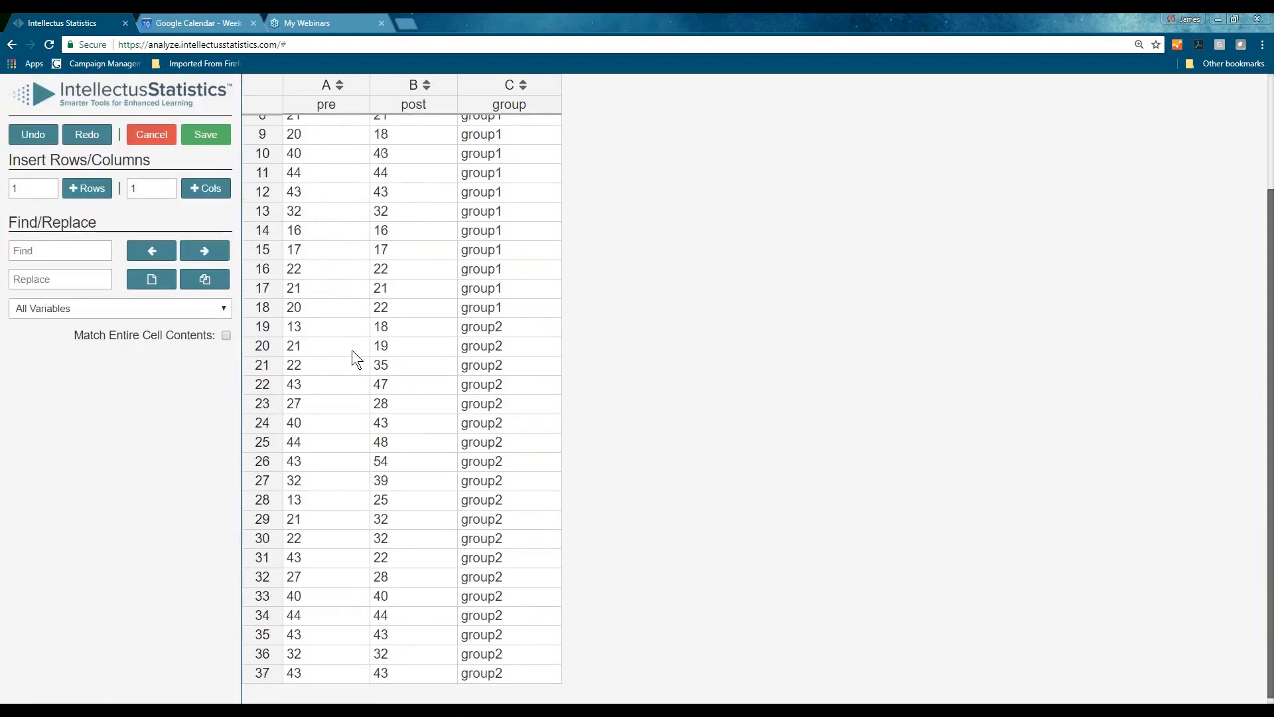
# Set group2 pre scores in rows 20, 24-26, 31, 33-35 to 28 and row 37 to 29
pyautogui.click(309, 341)
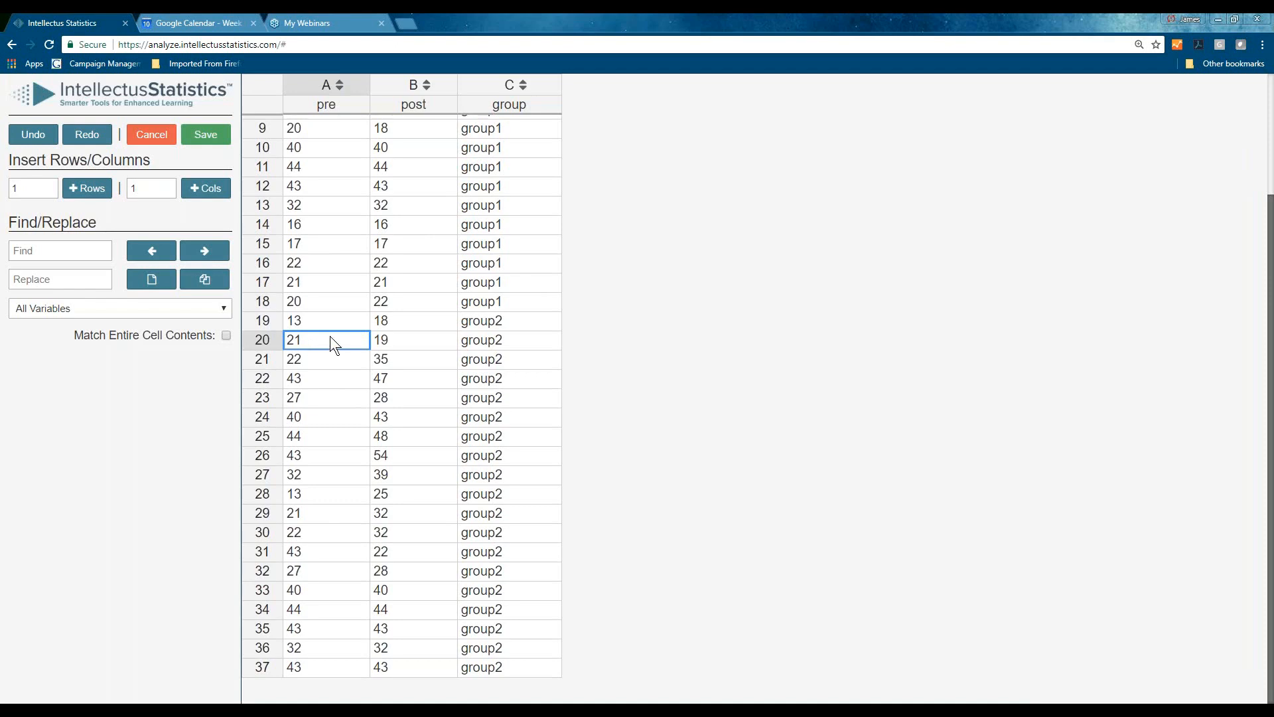
pyautogui.write('28')
pyautogui.click(304, 417)
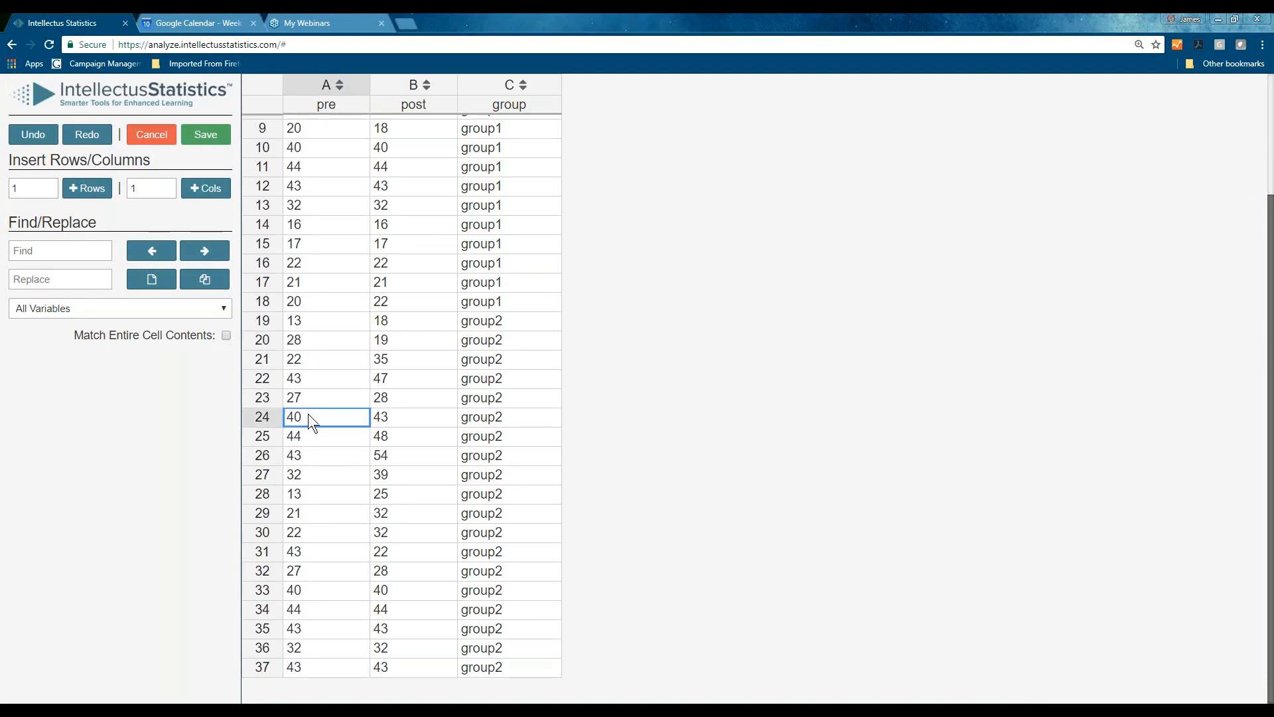
pyautogui.write('28')
pyautogui.click(307, 439)
pyautogui.write('28')
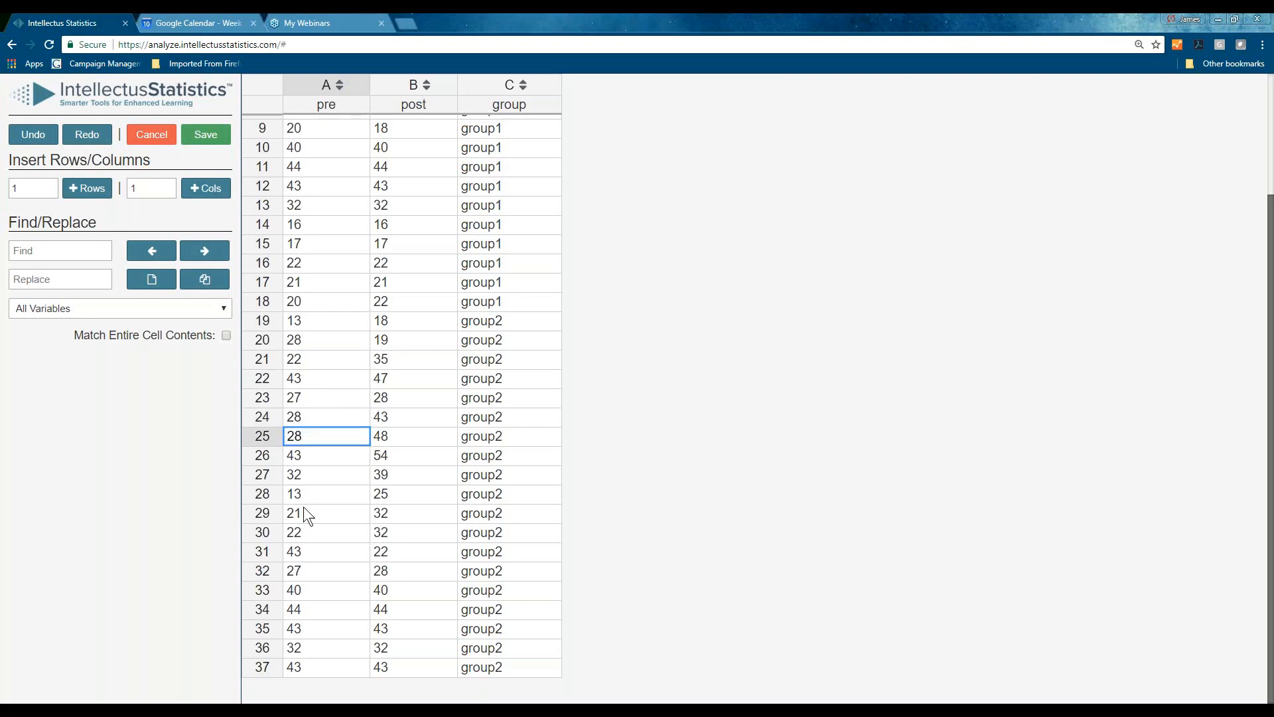
pyautogui.click(308, 453)
pyautogui.write('28')
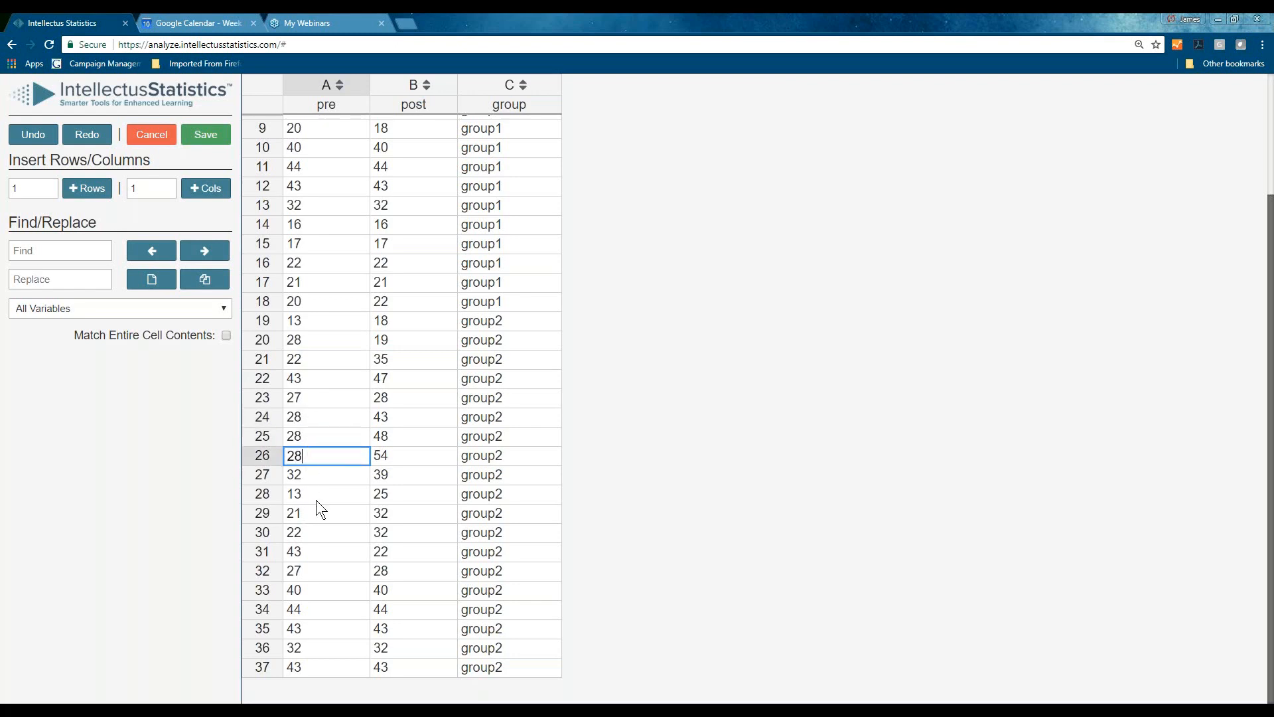
pyautogui.click(302, 551)
pyautogui.write('28')
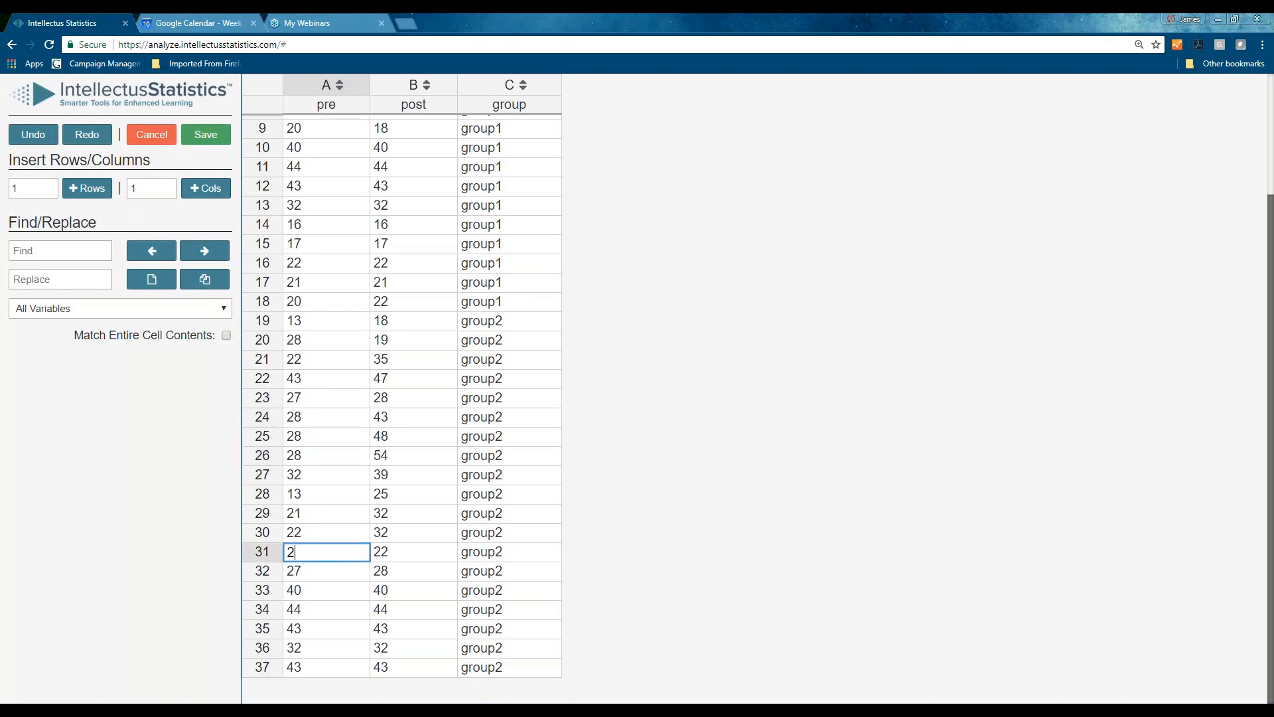
pyautogui.click(308, 588)
pyautogui.write('2')
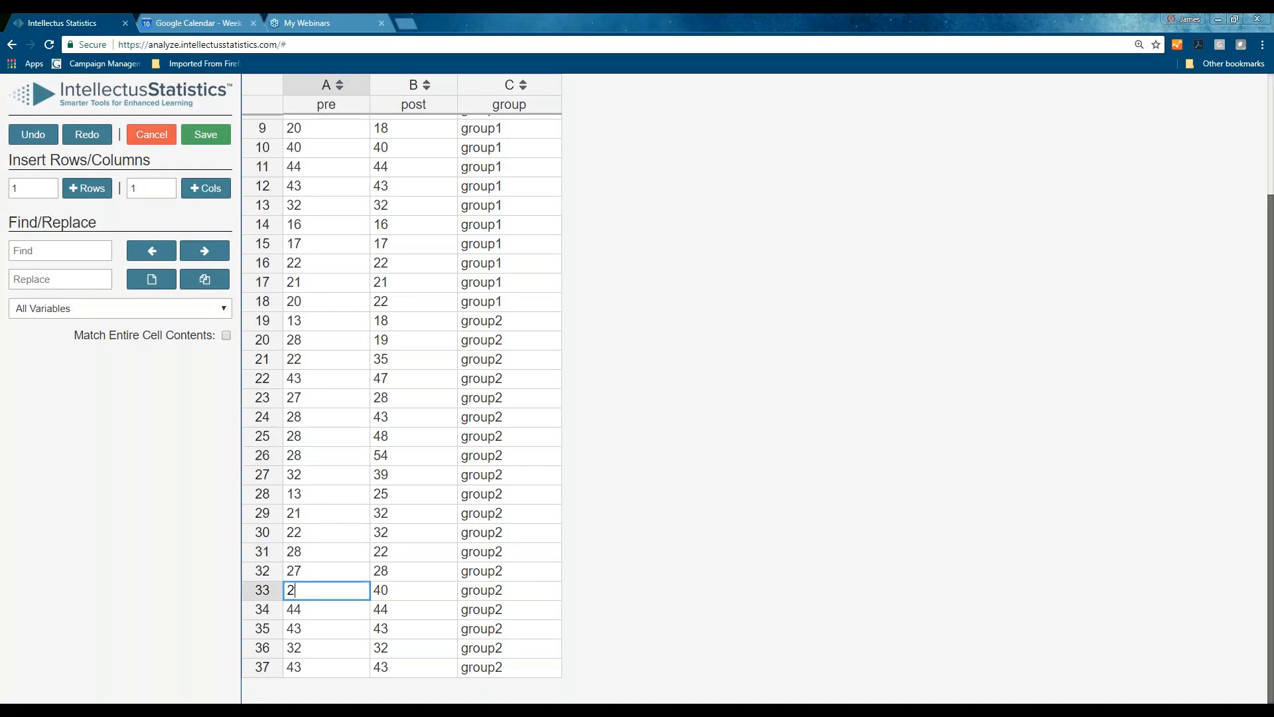
pyautogui.write('8')
pyautogui.click(309, 611)
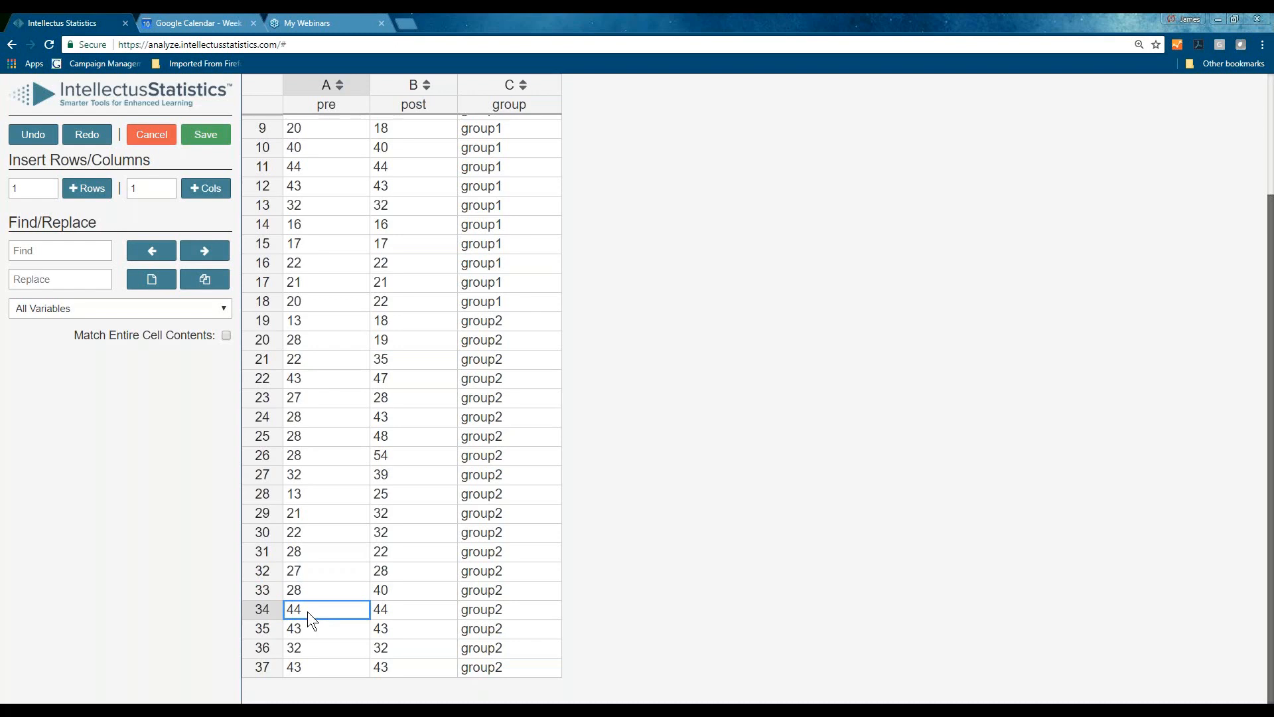
pyautogui.write('28')
pyautogui.click(304, 629)
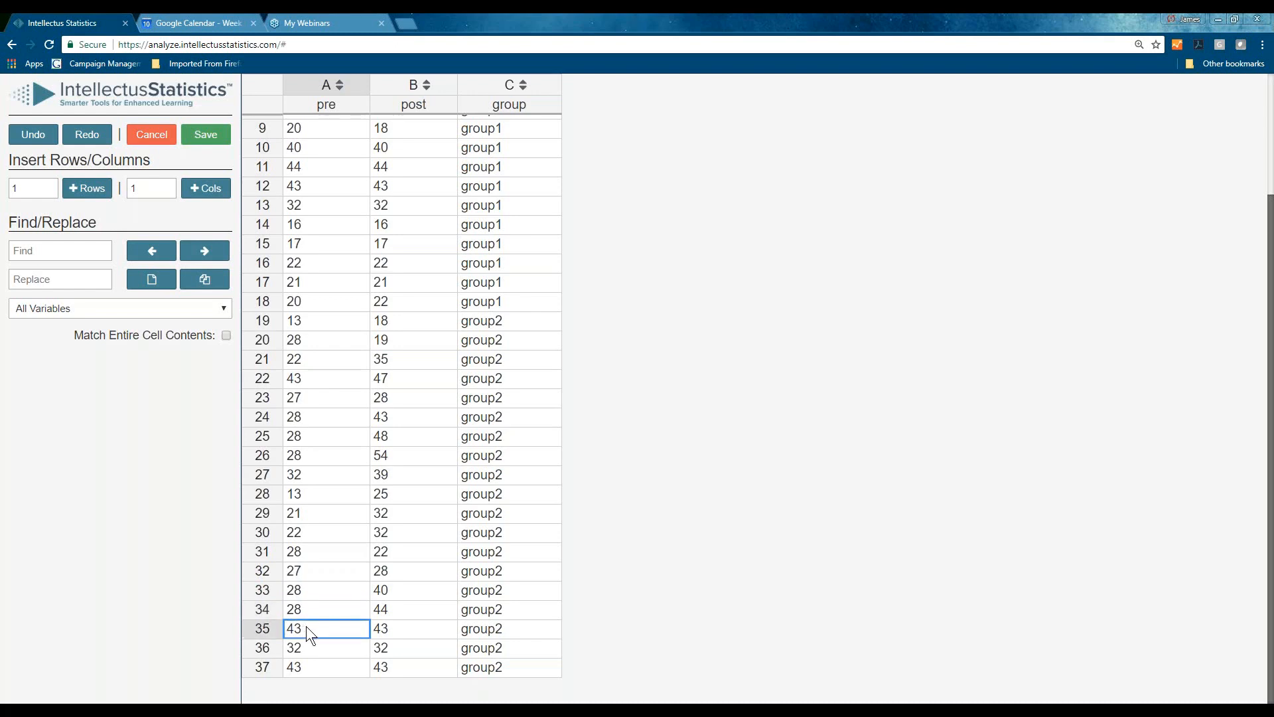
pyautogui.write('28')
pyautogui.click(308, 666)
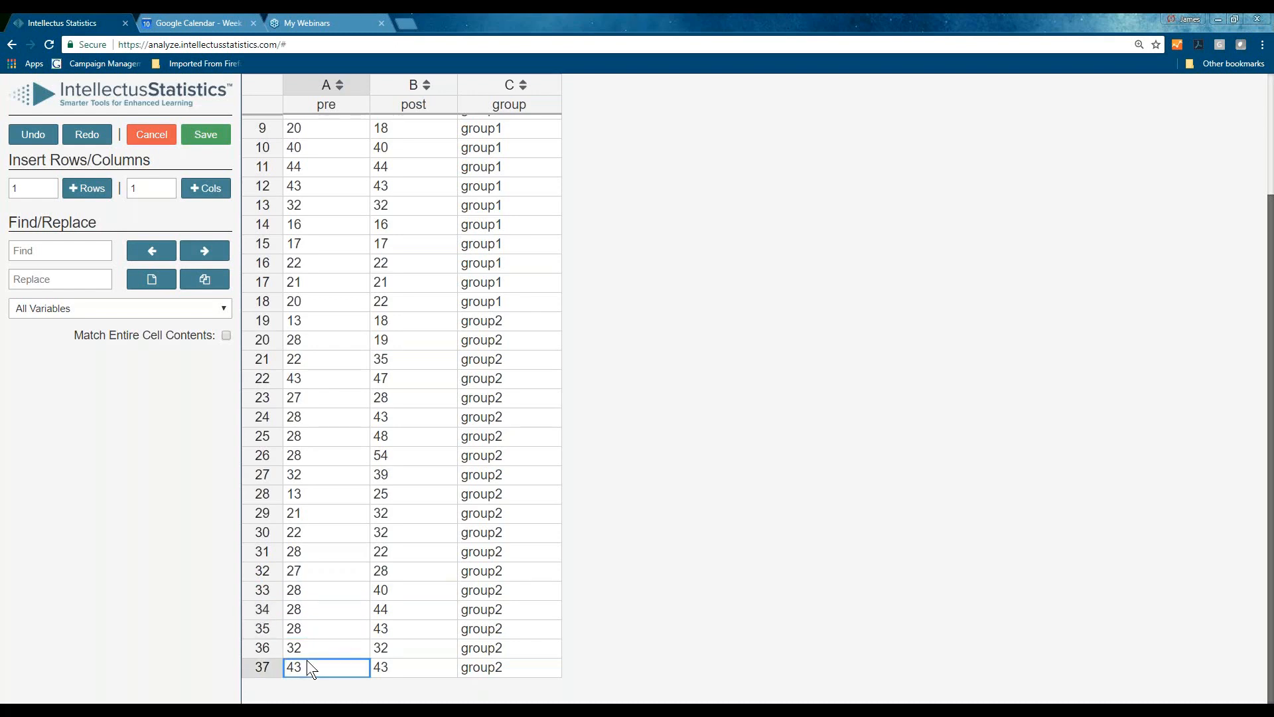
pyautogui.write('2')
pyautogui.write('8')
# Save the edited data and clear the current report, confirming removal
pyautogui.click(205, 134)
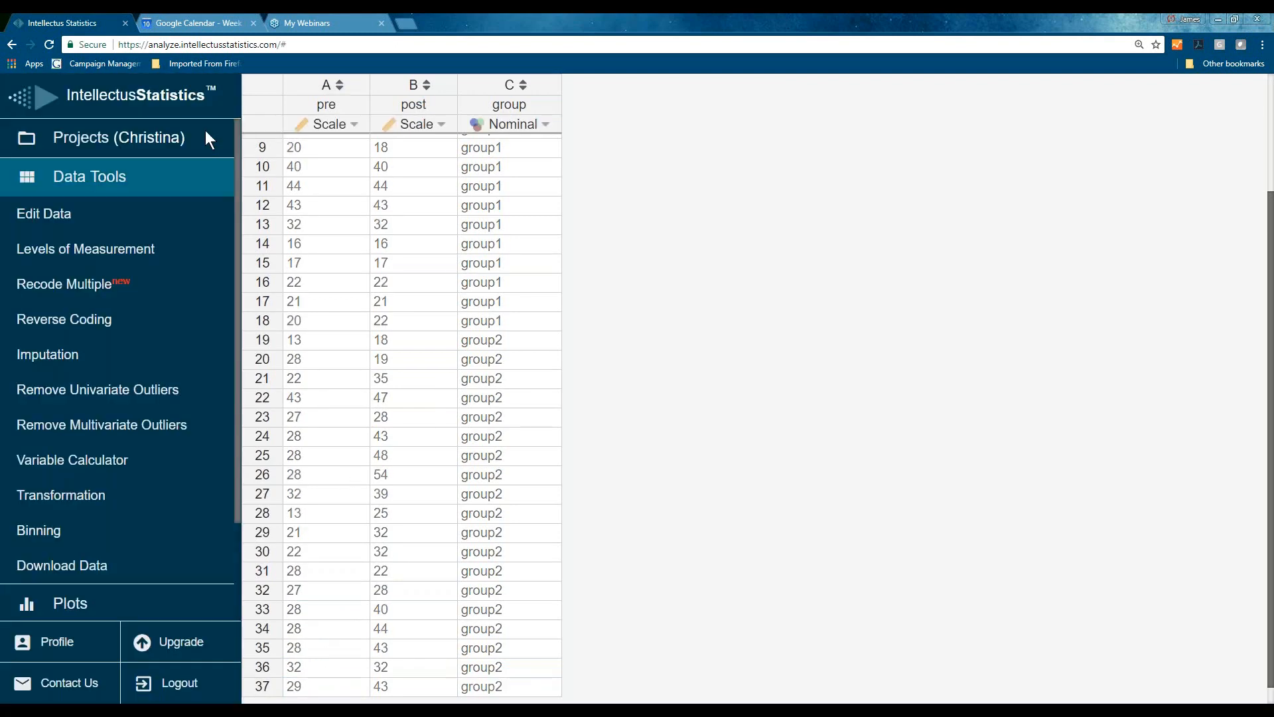
pyautogui.scroll(-1, 136, 429)
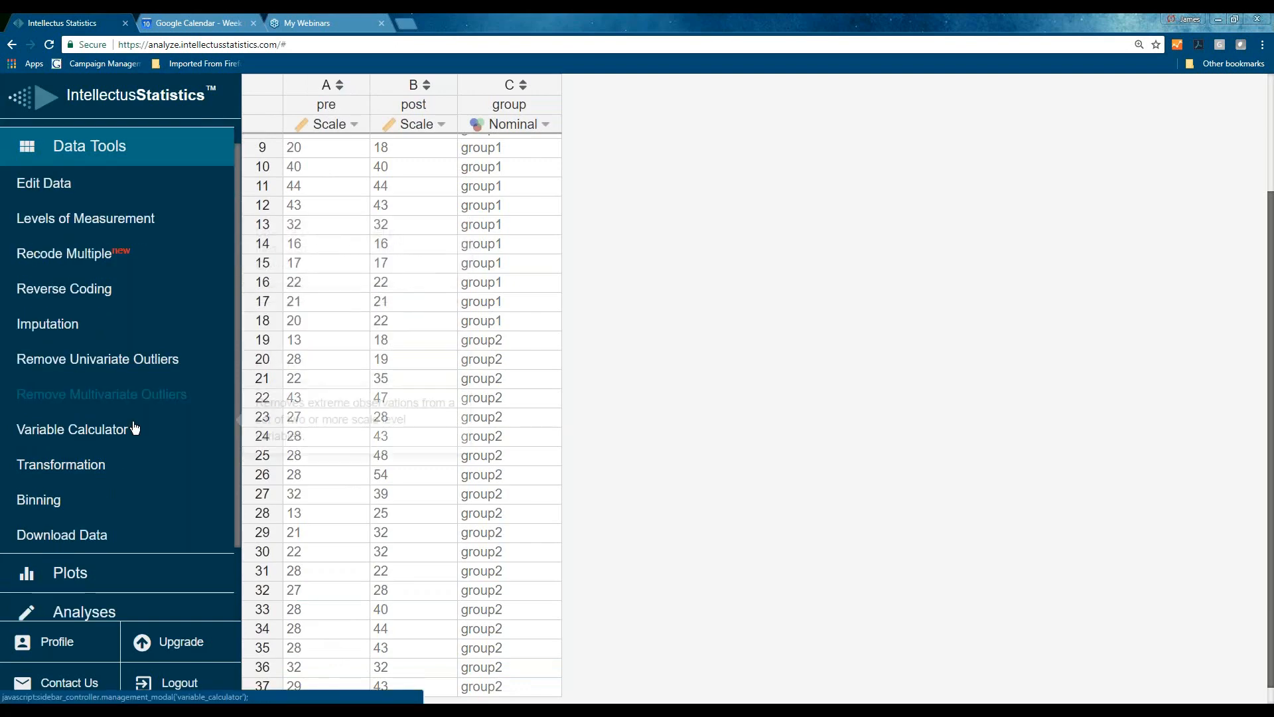
pyautogui.scroll(-2, 136, 429)
pyautogui.click(84, 522)
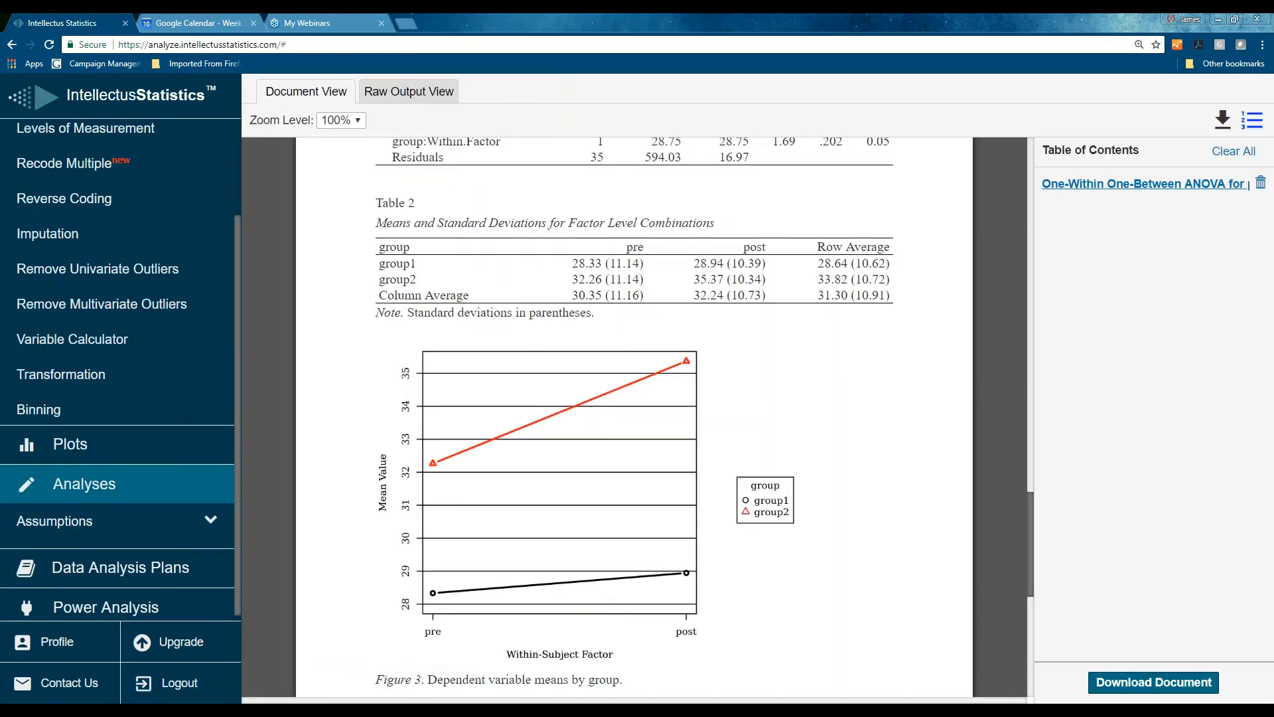
pyautogui.click(1234, 153)
pyautogui.click(847, 209)
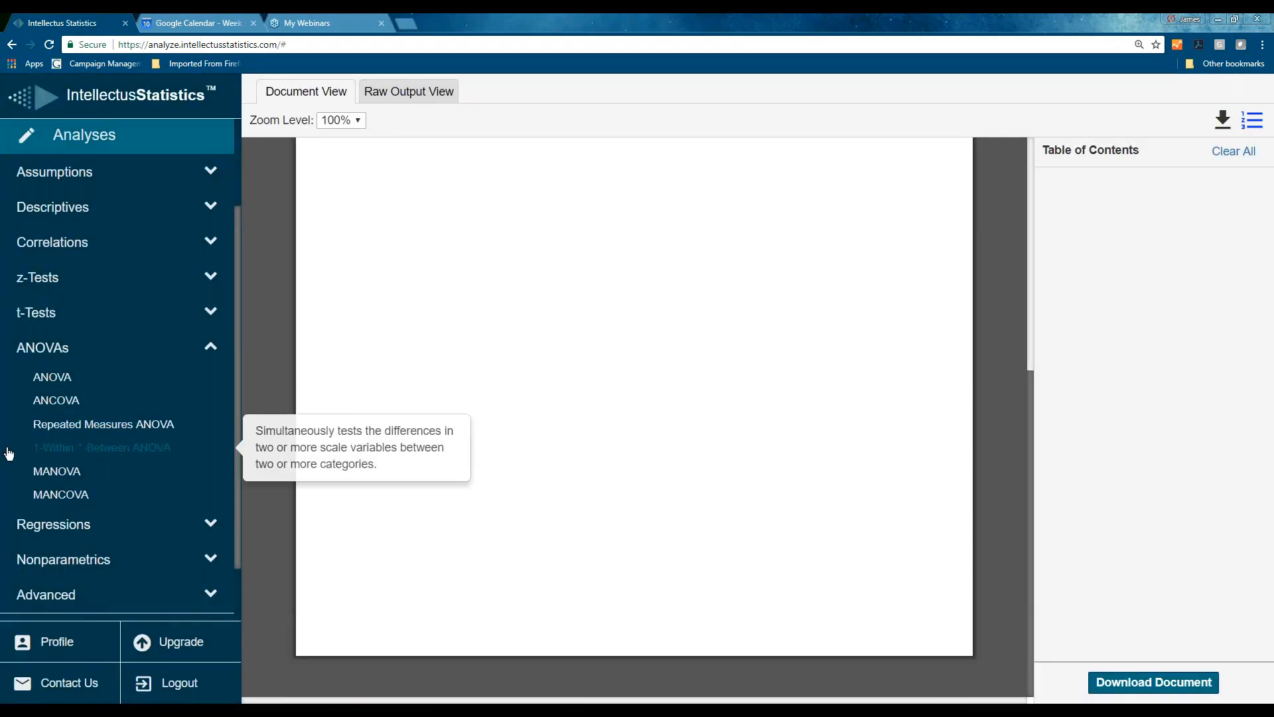
pyautogui.scroll(-1, 83, 464)
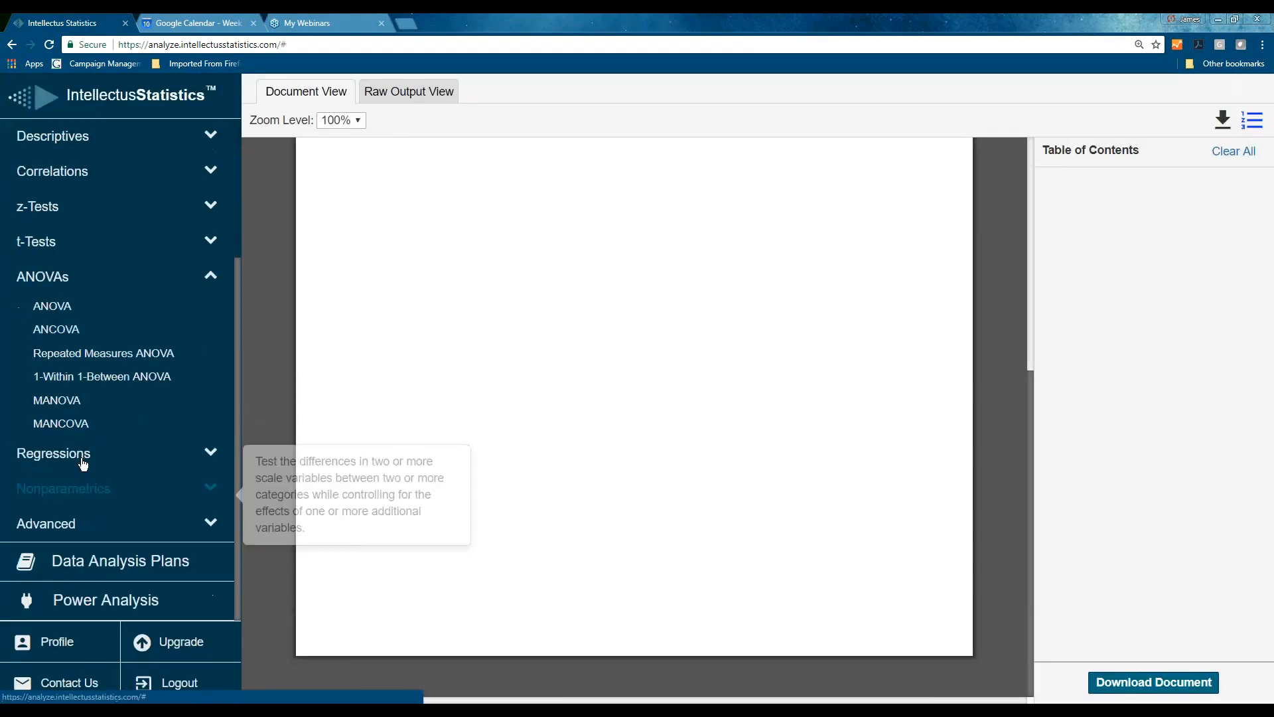
# Recalculate the 1-Within 1-Between ANOVA with pre and post as within variables
pyautogui.click(102, 377)
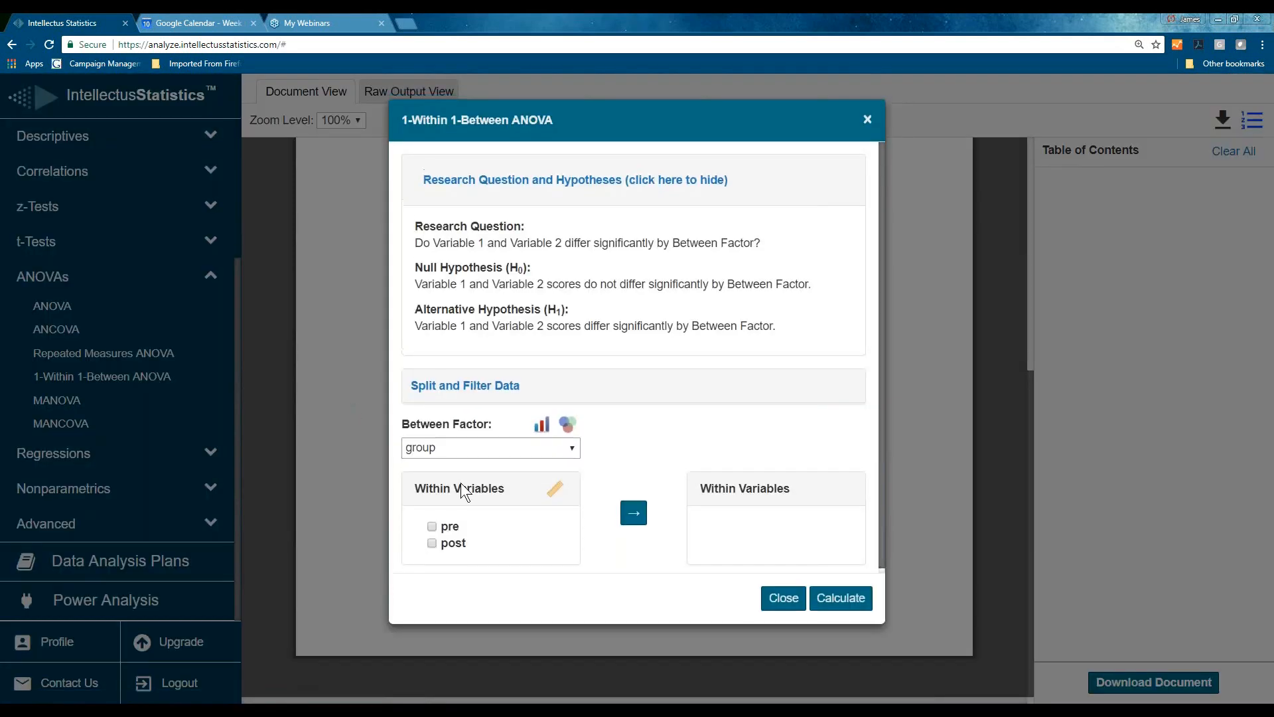
pyautogui.click(432, 544)
pyautogui.click(634, 513)
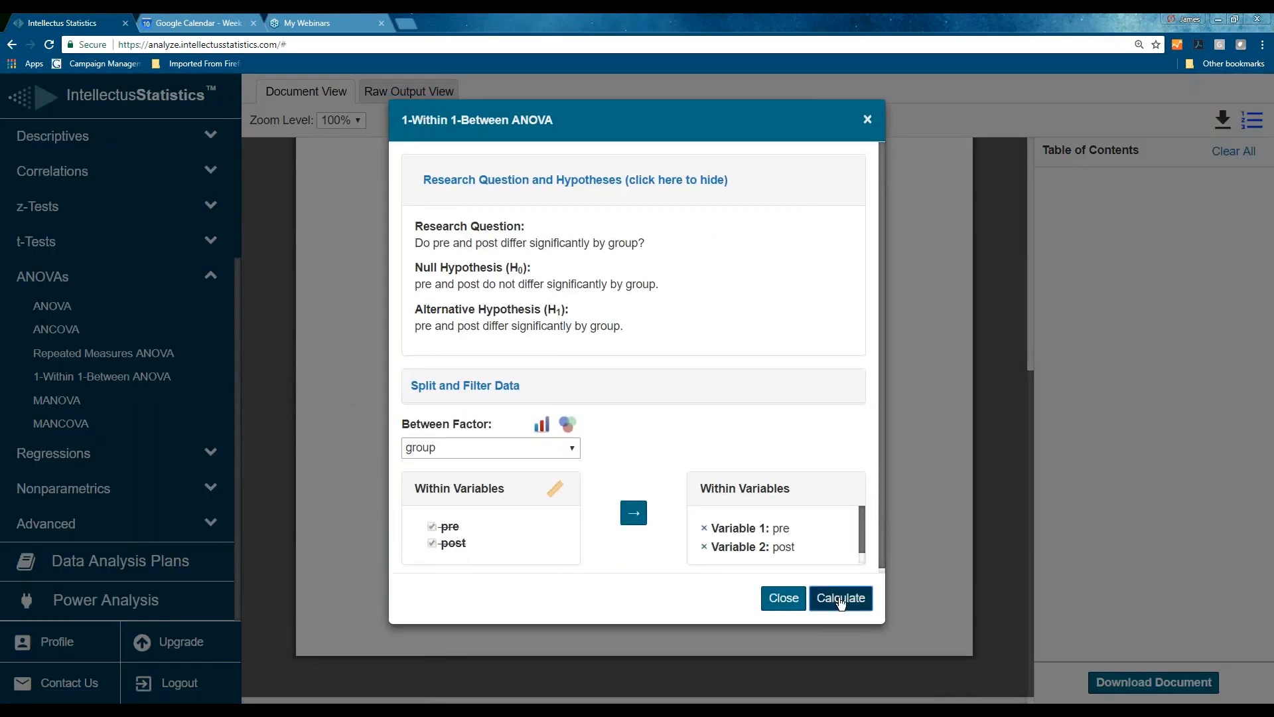
pyautogui.click(840, 597)
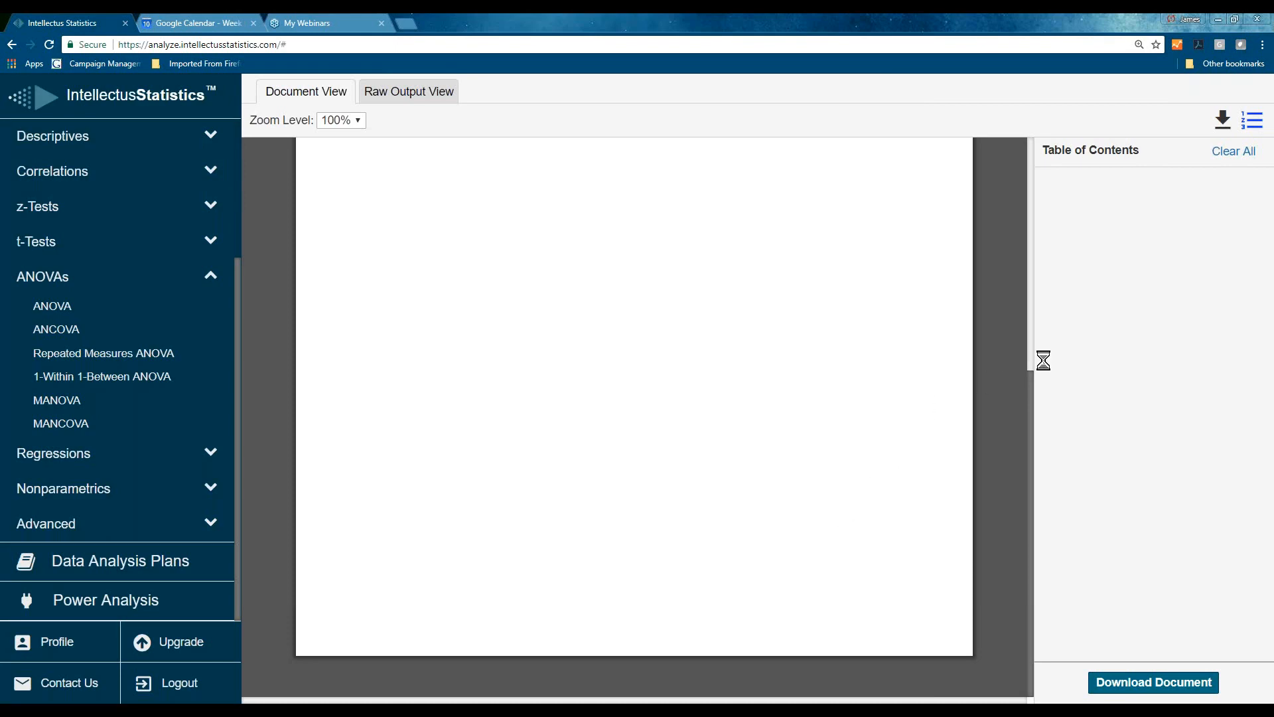
pyautogui.moveTo(1035, 349)
pyautogui.mouseDown()
pyautogui.moveTo(1029, 258)
pyautogui.moveTo(1025, 563)
pyautogui.mouseUp()
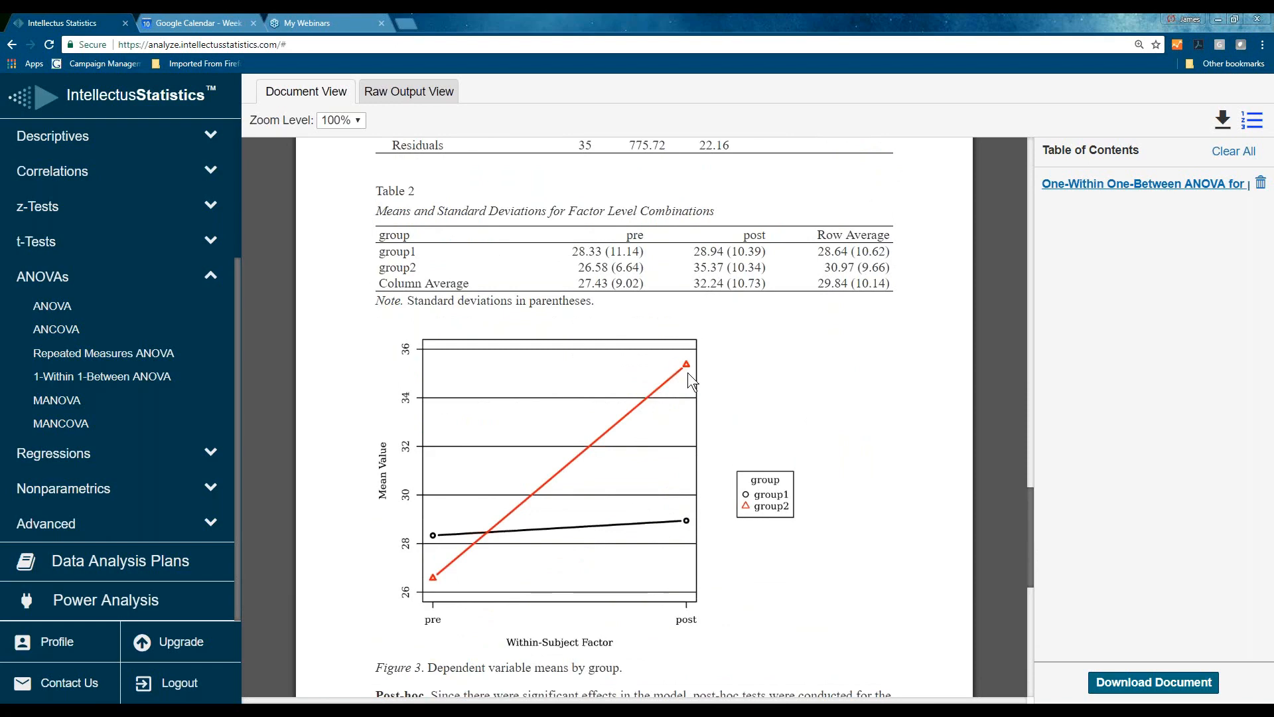
pyautogui.scroll(1, 684, 376)
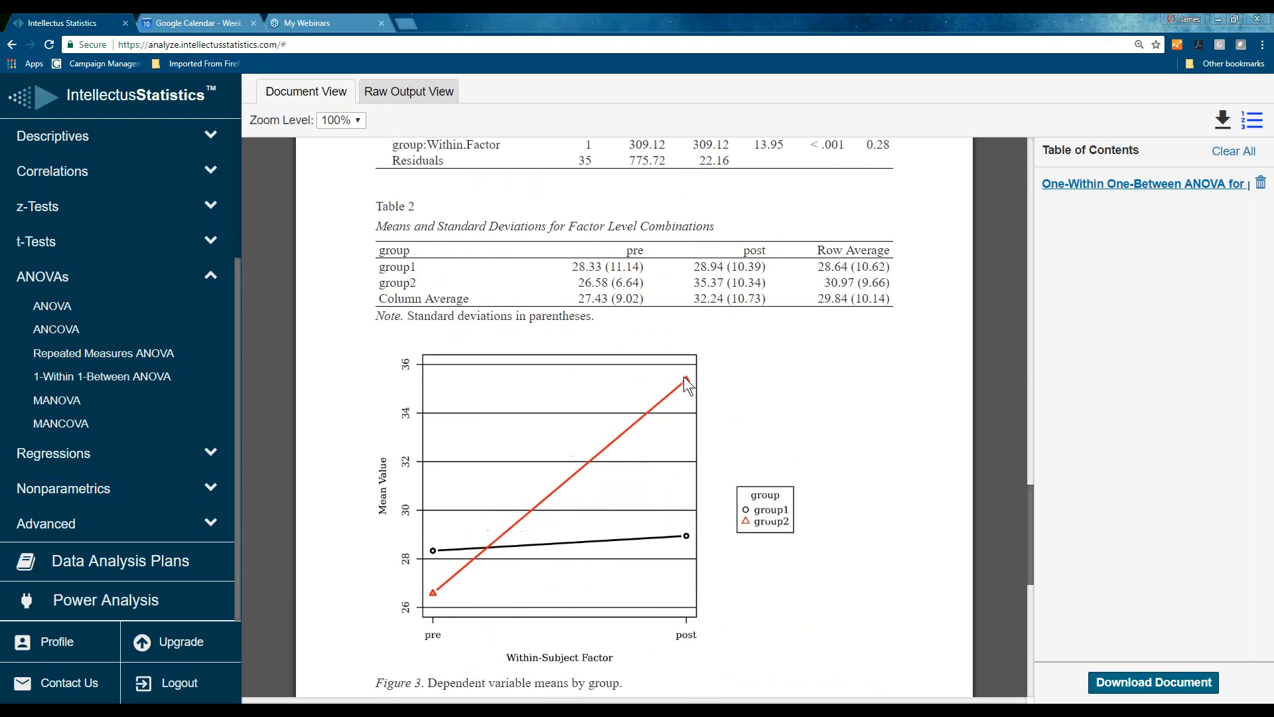
pyautogui.scroll(1, 684, 376)
pyautogui.scroll(1, 684, 377)
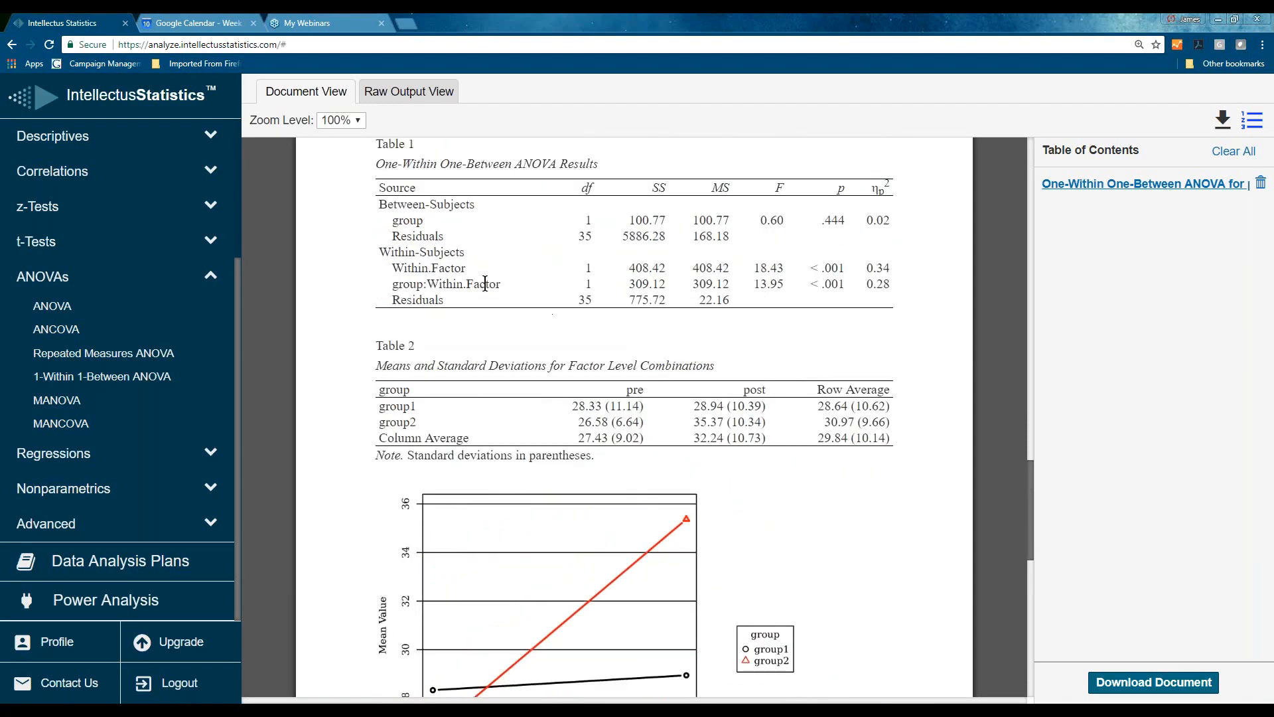
pyautogui.scroll(-1, 493, 293)
pyautogui.scroll(-1, 493, 294)
pyautogui.scroll(1, 816, 279)
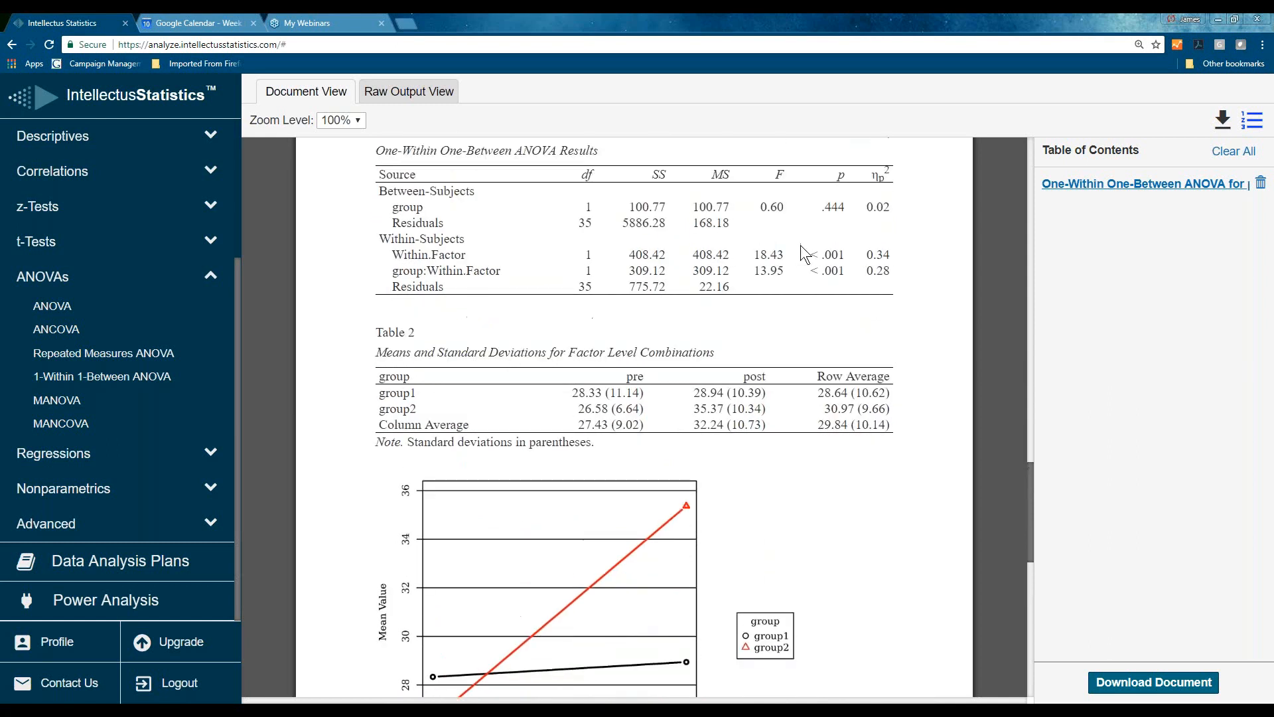
pyautogui.scroll(1, 816, 279)
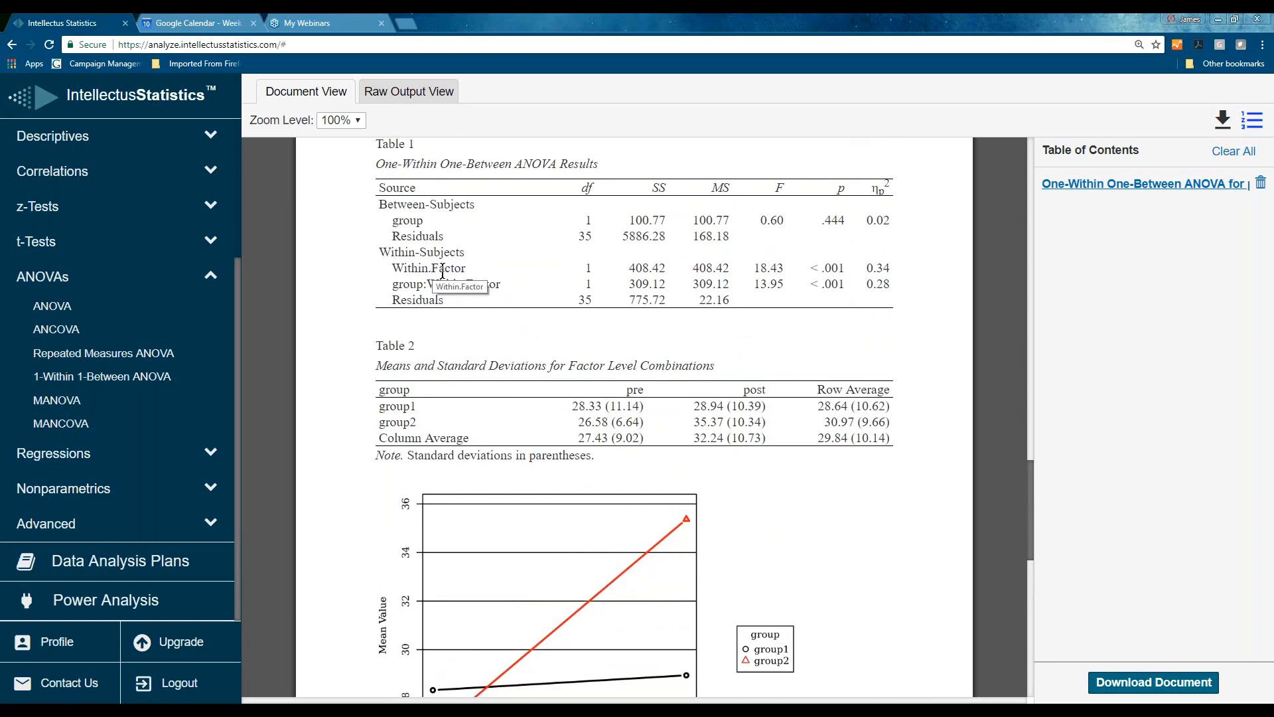
pyautogui.scroll(-1, 459, 279)
pyautogui.scroll(-1, 478, 269)
pyautogui.scroll(-1, 527, 267)
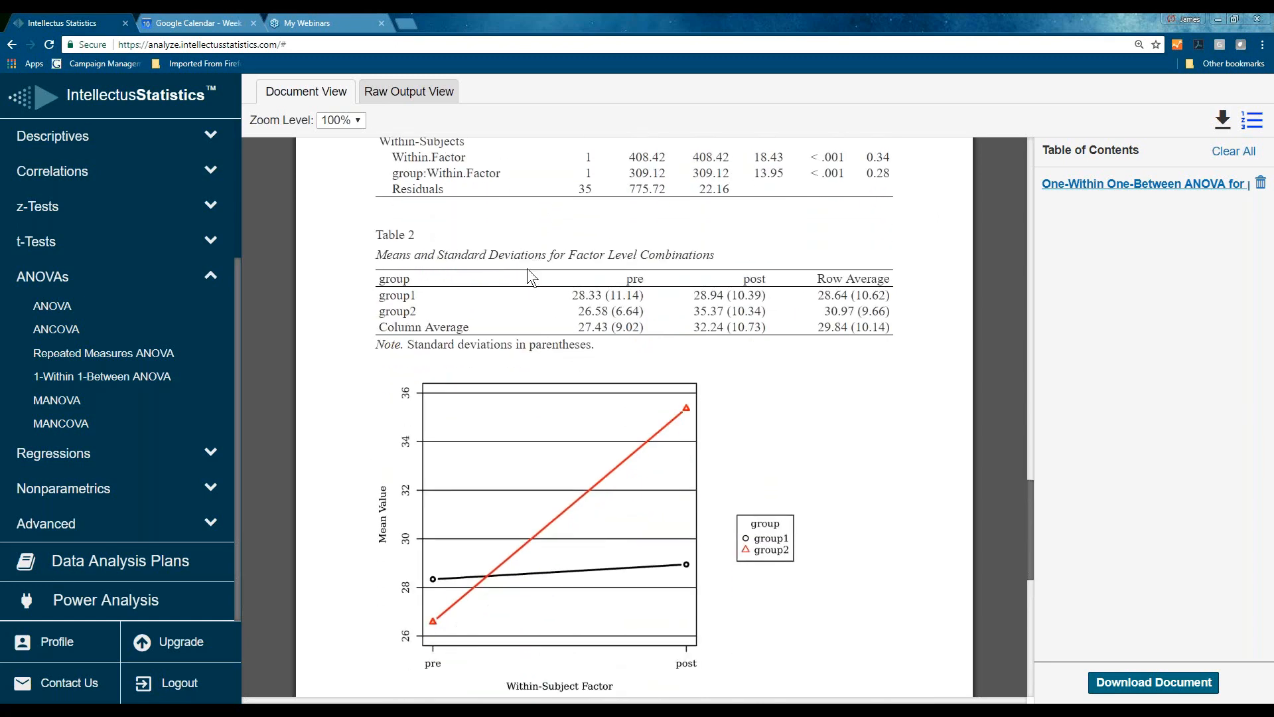
pyautogui.scroll(1, 524, 268)
pyautogui.scroll(-2, 525, 476)
pyautogui.scroll(-1, 525, 475)
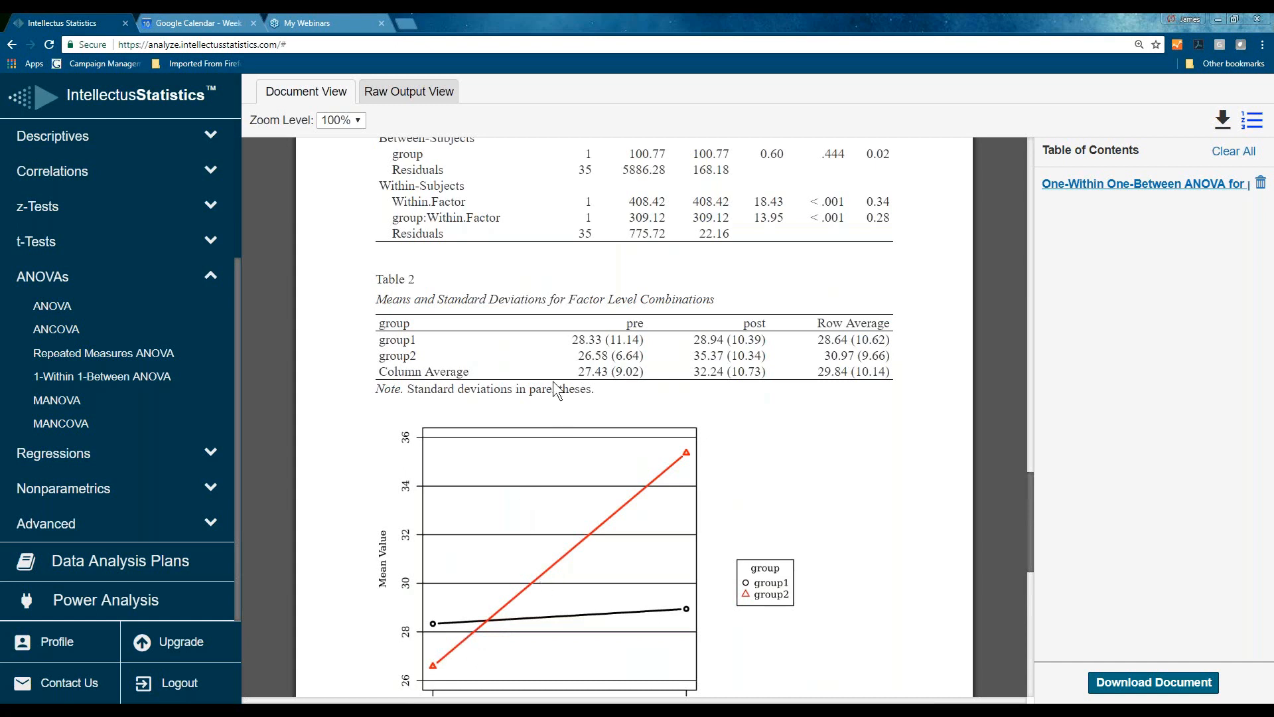
pyautogui.scroll(1, 627, 360)
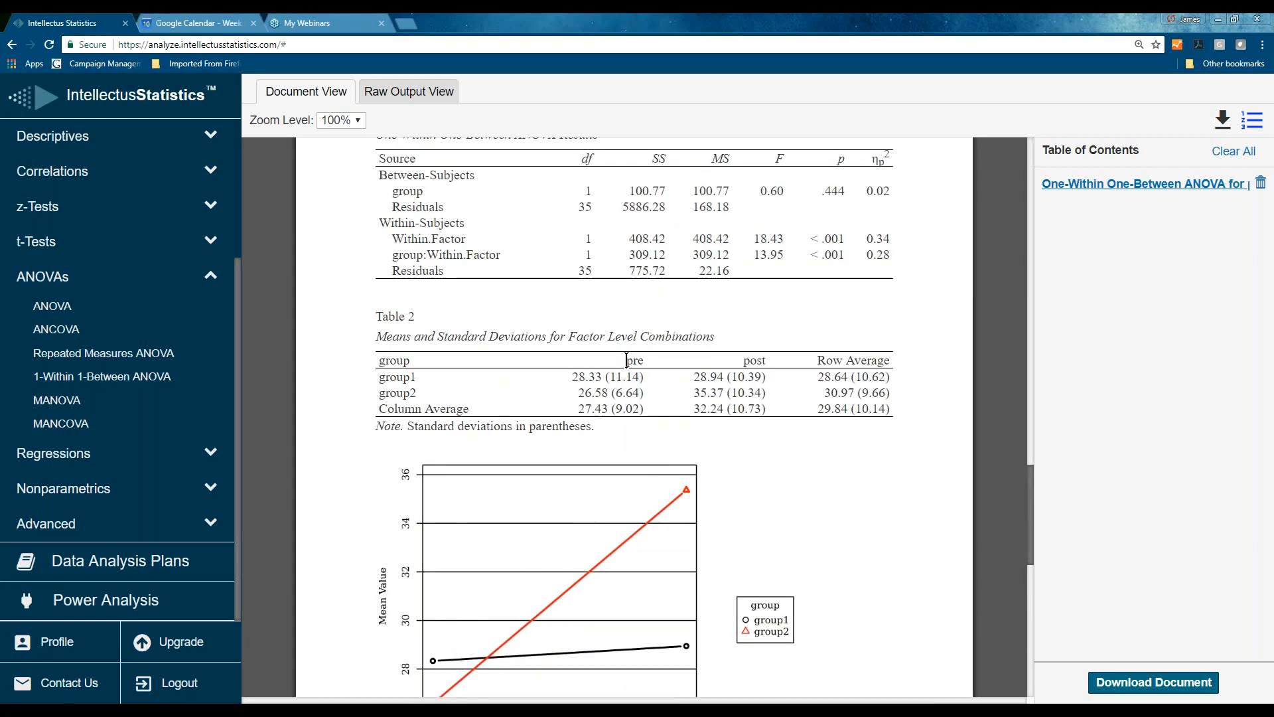
pyautogui.scroll(2, 627, 361)
pyautogui.scroll(1, 626, 399)
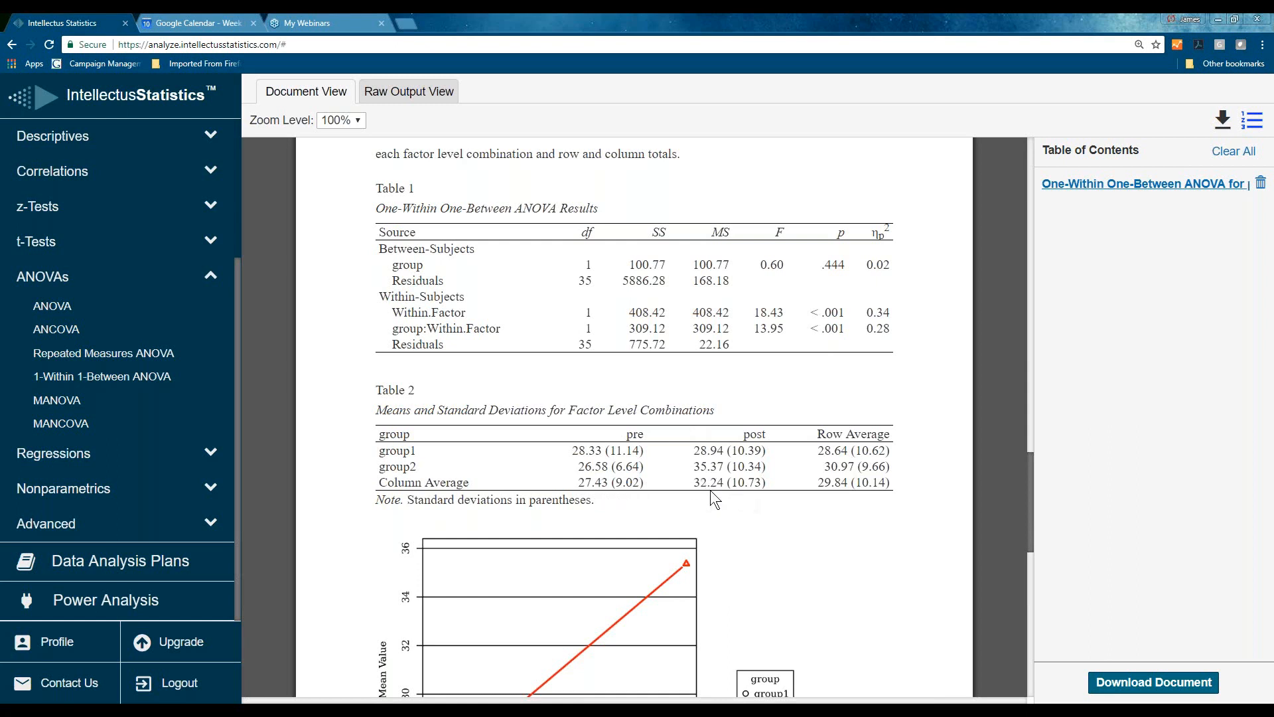
# Highlight the Within.Factor p < .001 and the group1 row average 28.64 while reviewing tables
pyautogui.moveTo(818, 312); pyautogui.dragTo(846, 312)
pyautogui.scroll(-1, 501, 337)
pyautogui.scroll(-1, 597, 498)
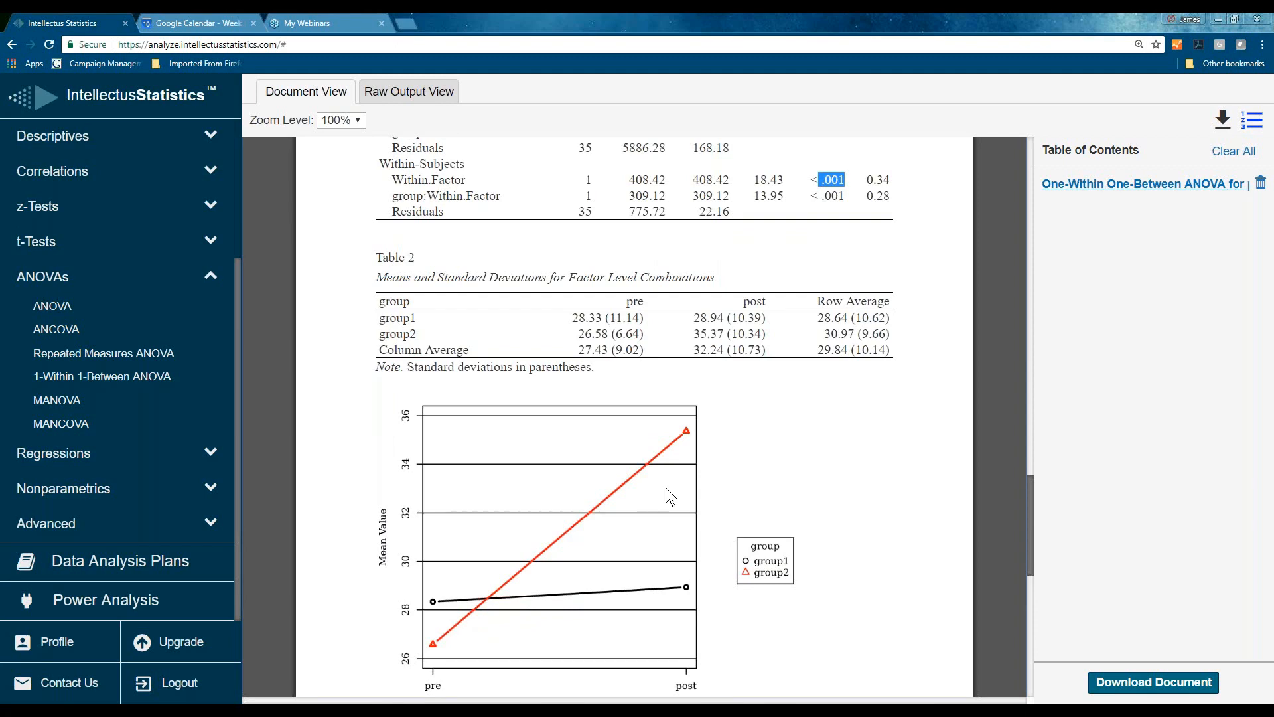
pyautogui.scroll(-3, 681, 489)
pyautogui.scroll(-3, 680, 489)
pyautogui.scroll(-3, 681, 489)
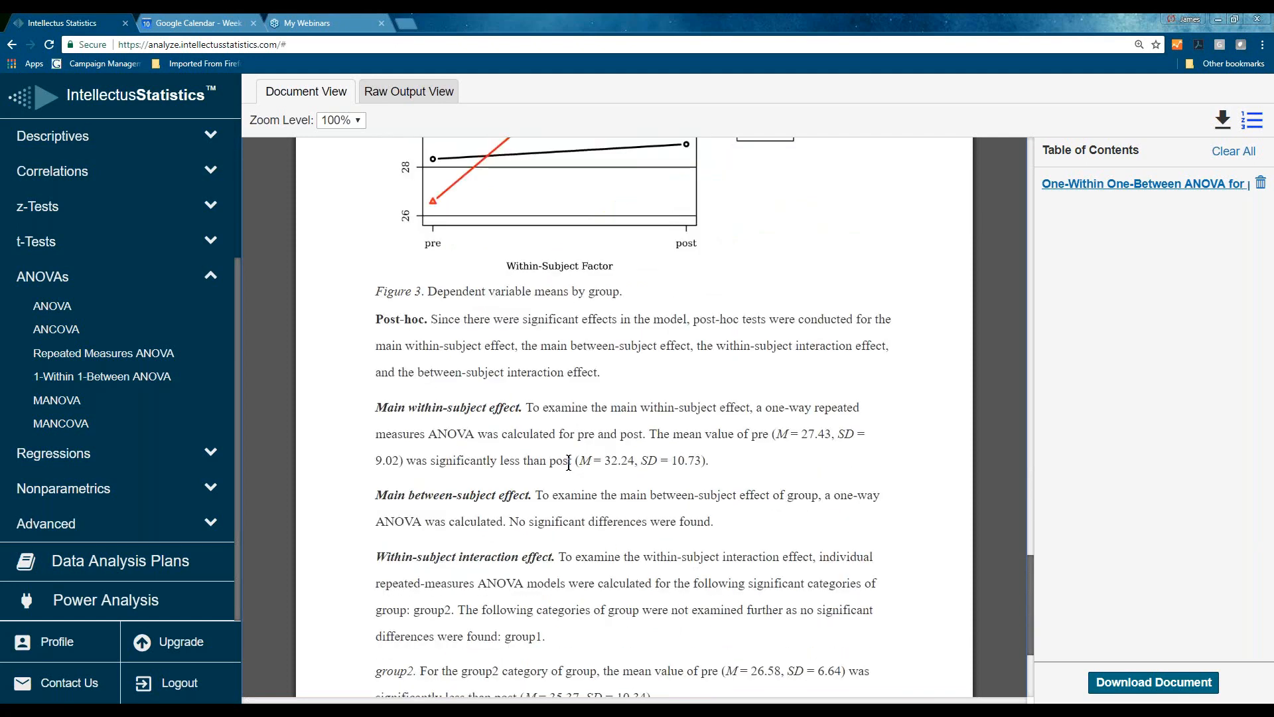
pyautogui.scroll(-1, 568, 460)
pyautogui.scroll(2, 611, 433)
pyautogui.scroll(3, 612, 433)
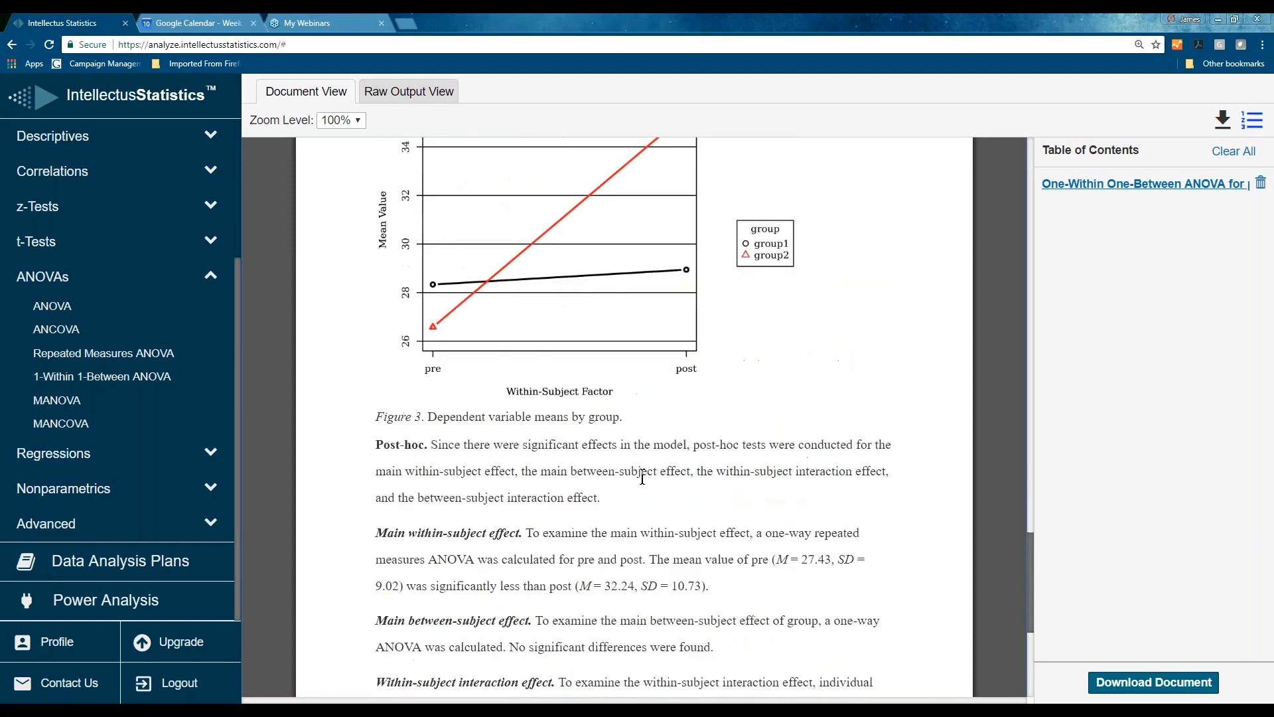
pyautogui.scroll(3, 642, 474)
pyautogui.scroll(3, 642, 474)
pyautogui.scroll(1, 638, 393)
pyautogui.scroll(2, 638, 393)
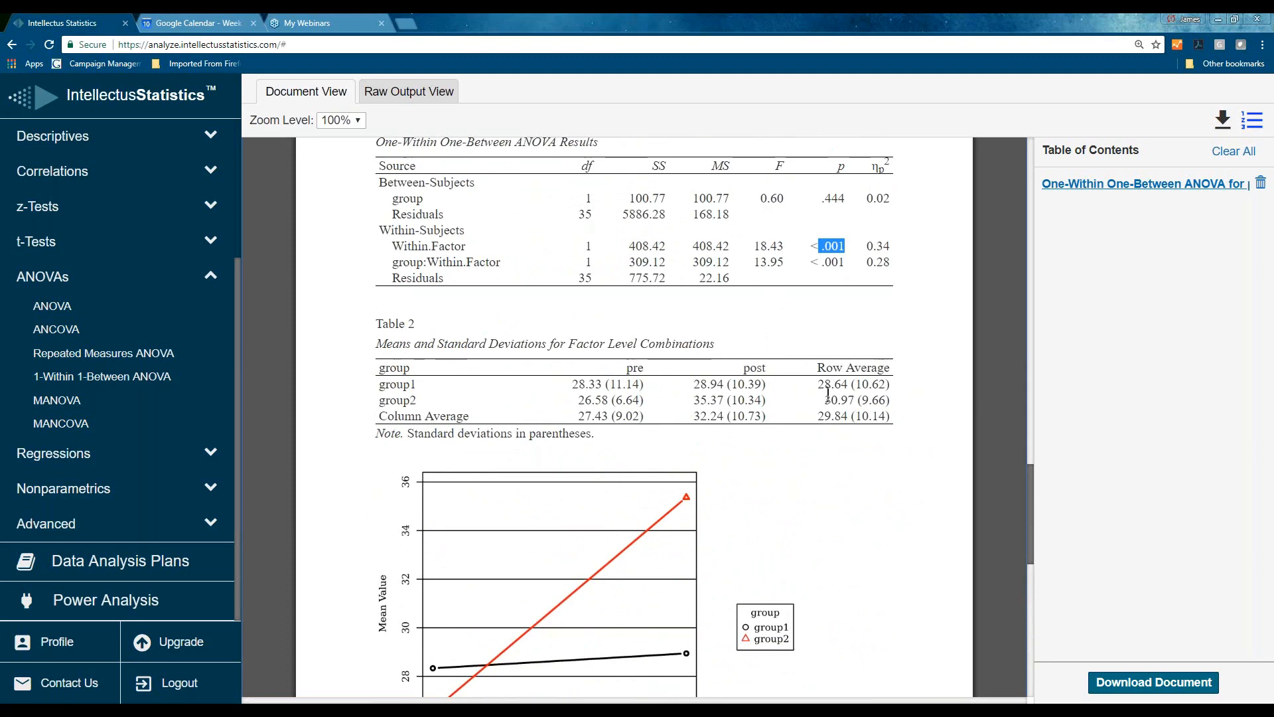
pyautogui.moveTo(822, 383); pyautogui.dragTo(854, 385)
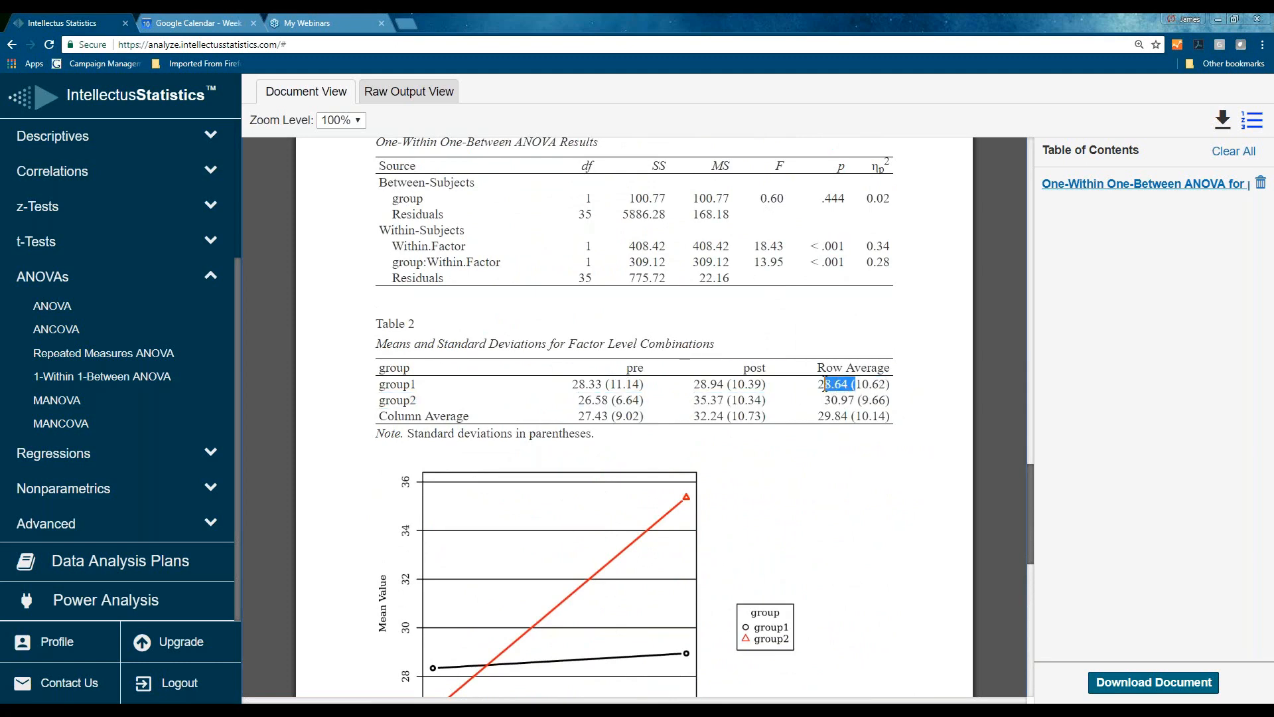
pyautogui.click(823, 385)
pyautogui.scroll(-2, 682, 504)
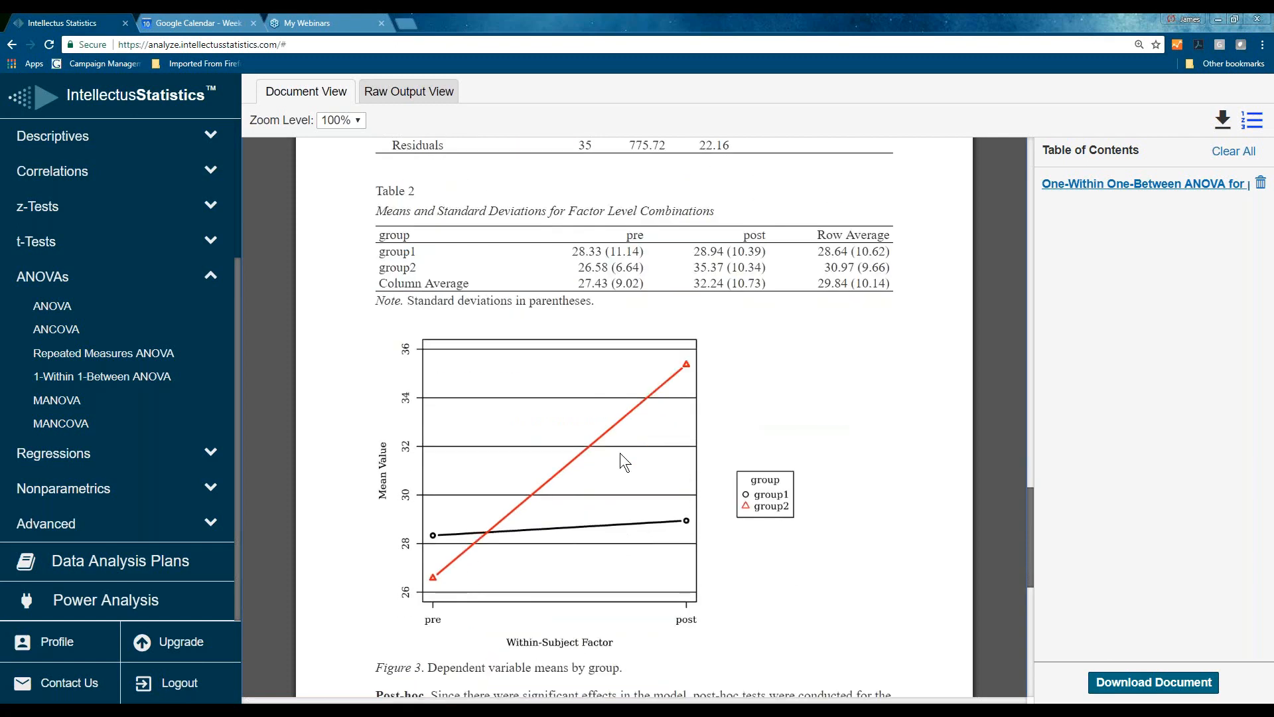
pyautogui.scroll(-3, 736, 565)
pyautogui.scroll(-2, 717, 499)
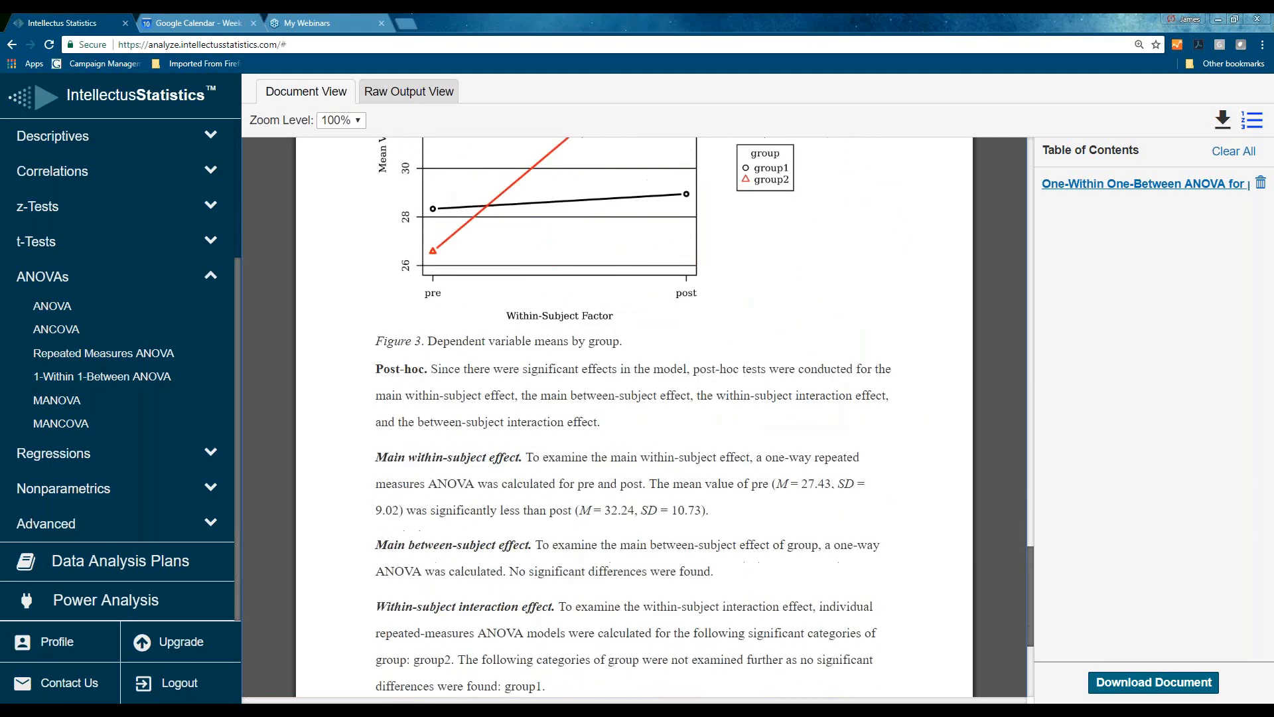
pyautogui.scroll(-1, 707, 470)
pyautogui.scroll(-1, 707, 471)
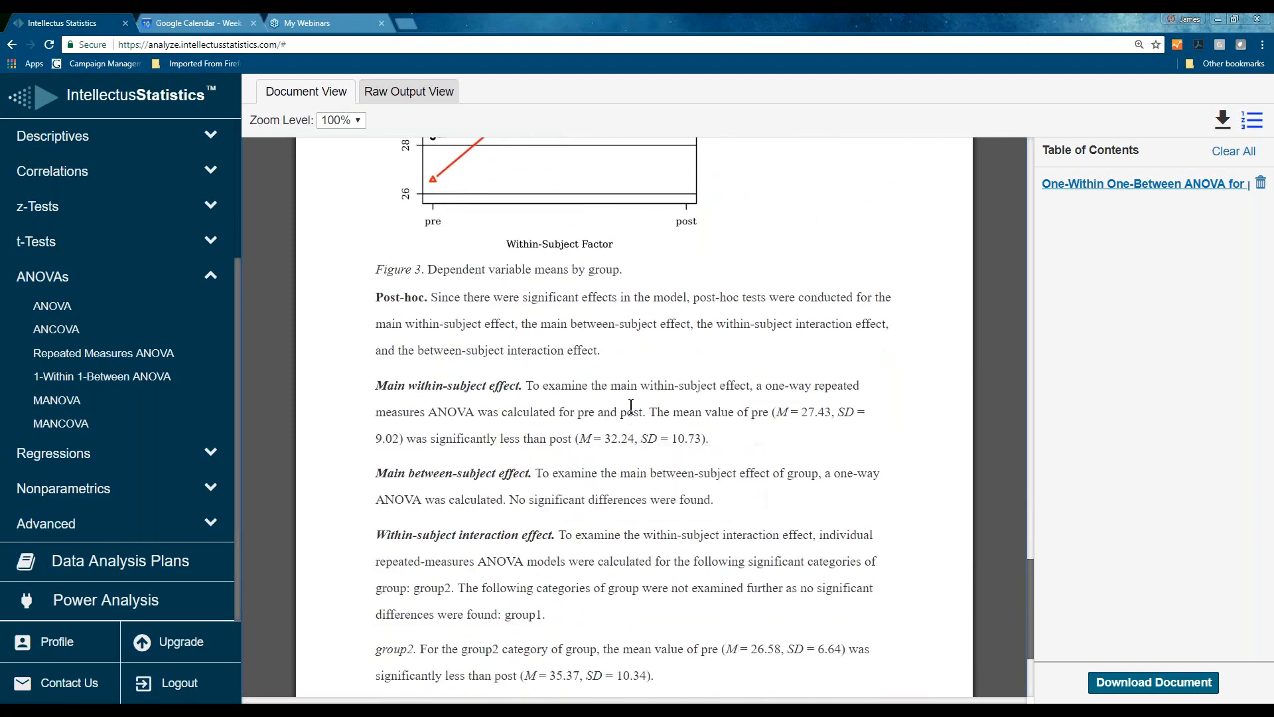
pyautogui.scroll(1, 631, 408)
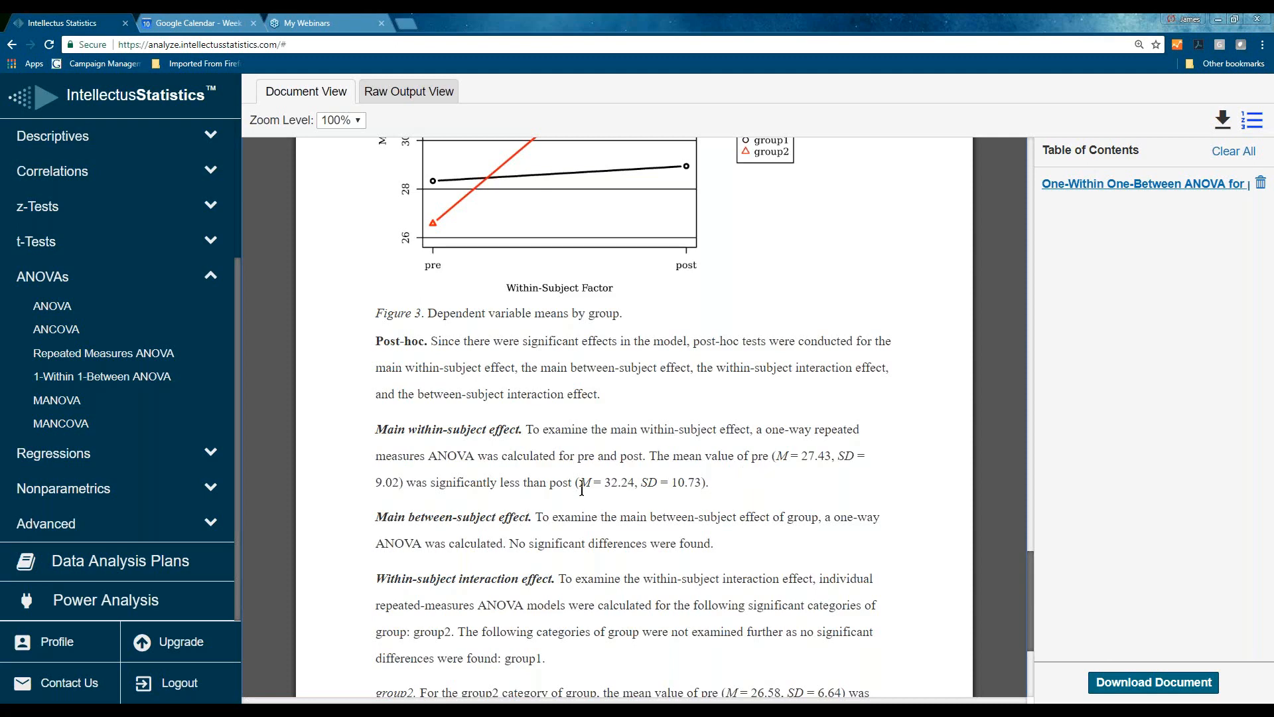
pyautogui.scroll(1, 704, 474)
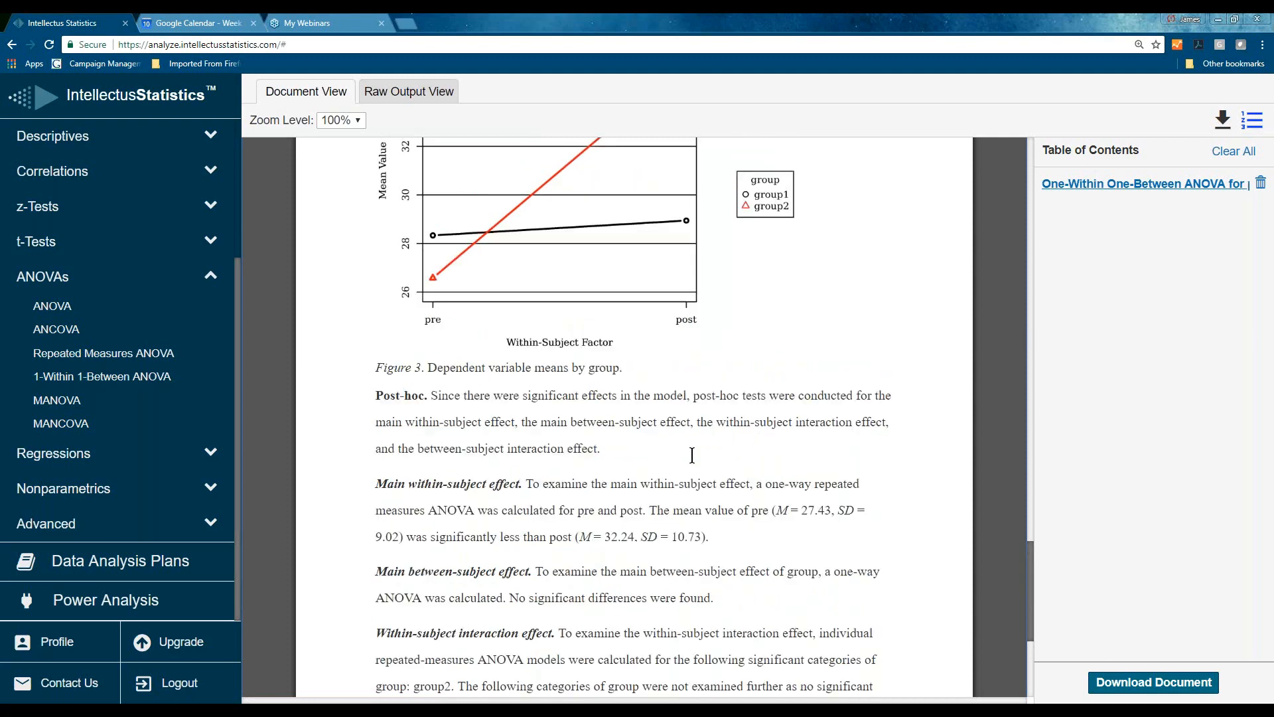
pyautogui.scroll(2, 655, 353)
pyautogui.scroll(-2, 655, 352)
pyautogui.scroll(-1, 665, 405)
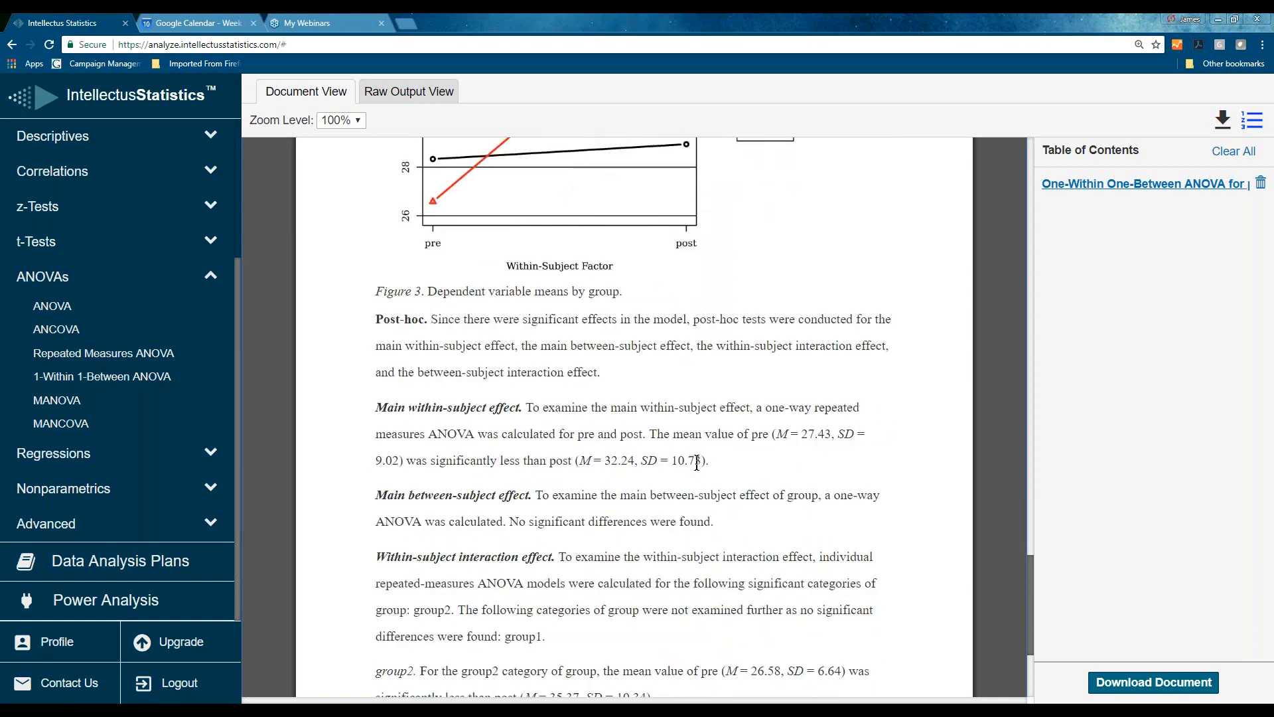
pyautogui.scroll(-2, 698, 465)
pyautogui.scroll(-1, 657, 533)
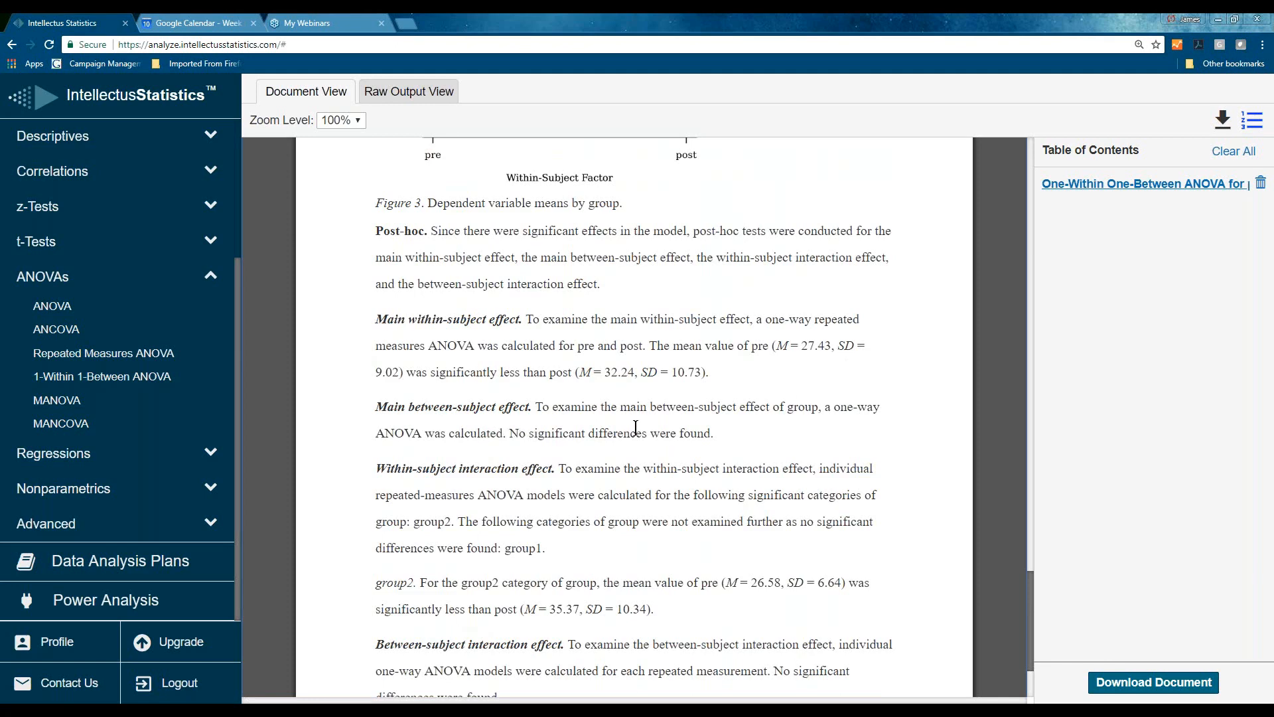
pyautogui.scroll(2, 635, 428)
pyautogui.scroll(2, 656, 381)
pyautogui.scroll(1, 758, 298)
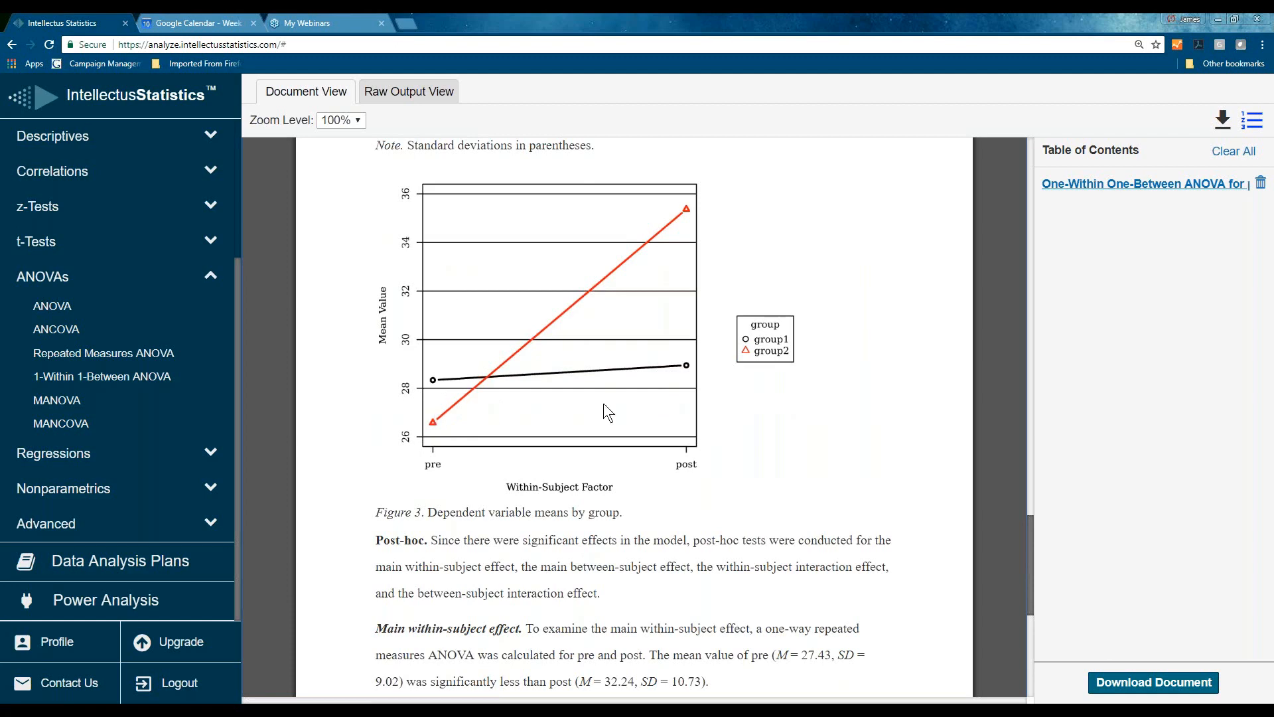
pyautogui.scroll(-1, 651, 427)
pyautogui.scroll(-4, 651, 427)
pyautogui.scroll(-2, 637, 426)
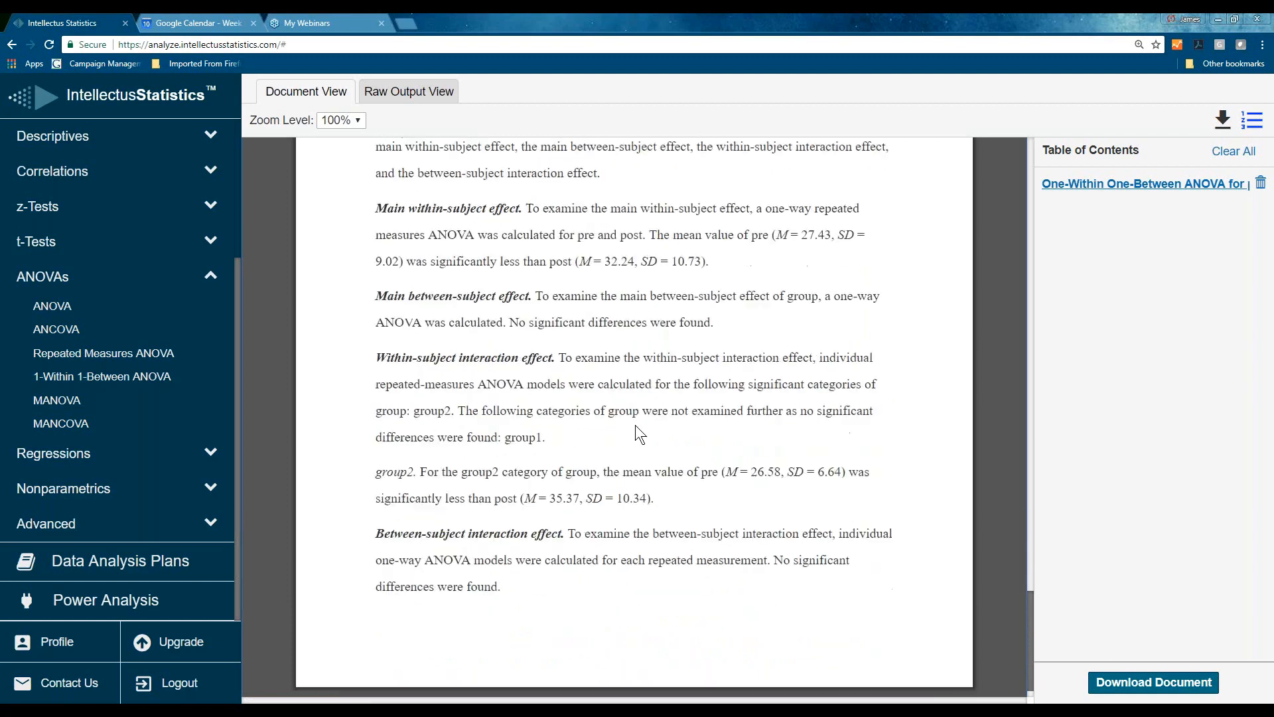
pyautogui.scroll(1, 635, 426)
pyautogui.scroll(-1, 499, 478)
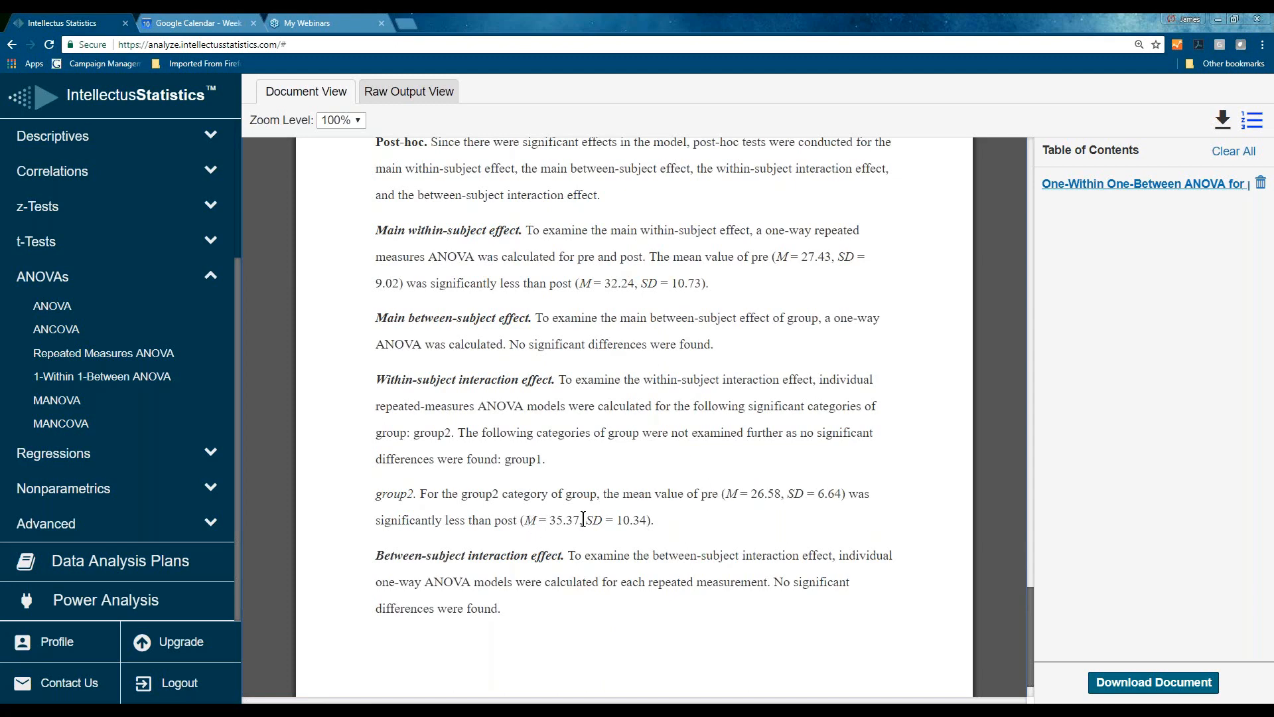
pyautogui.scroll(1, 582, 518)
pyautogui.scroll(1, 582, 519)
pyautogui.scroll(-1, 582, 519)
pyautogui.scroll(1, 582, 519)
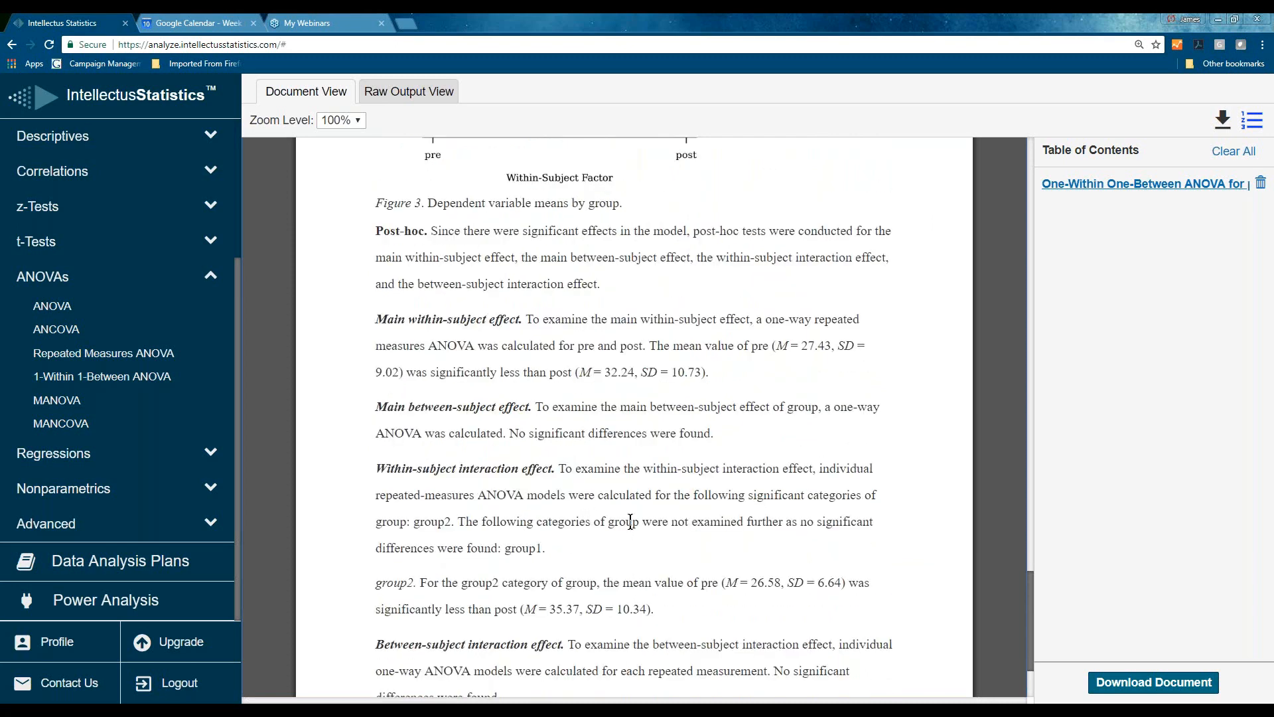
pyautogui.scroll(-1, 631, 525)
pyautogui.scroll(1, 631, 490)
pyautogui.scroll(3, 630, 491)
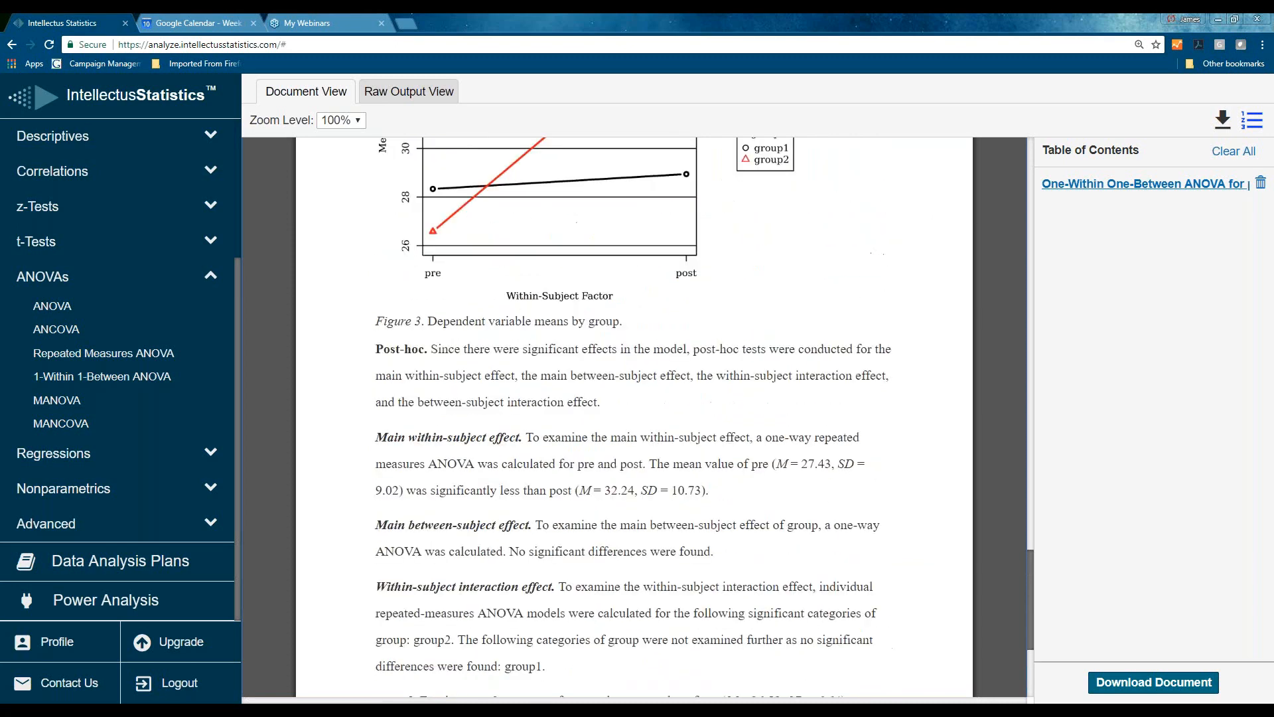
pyautogui.scroll(4, 493, 469)
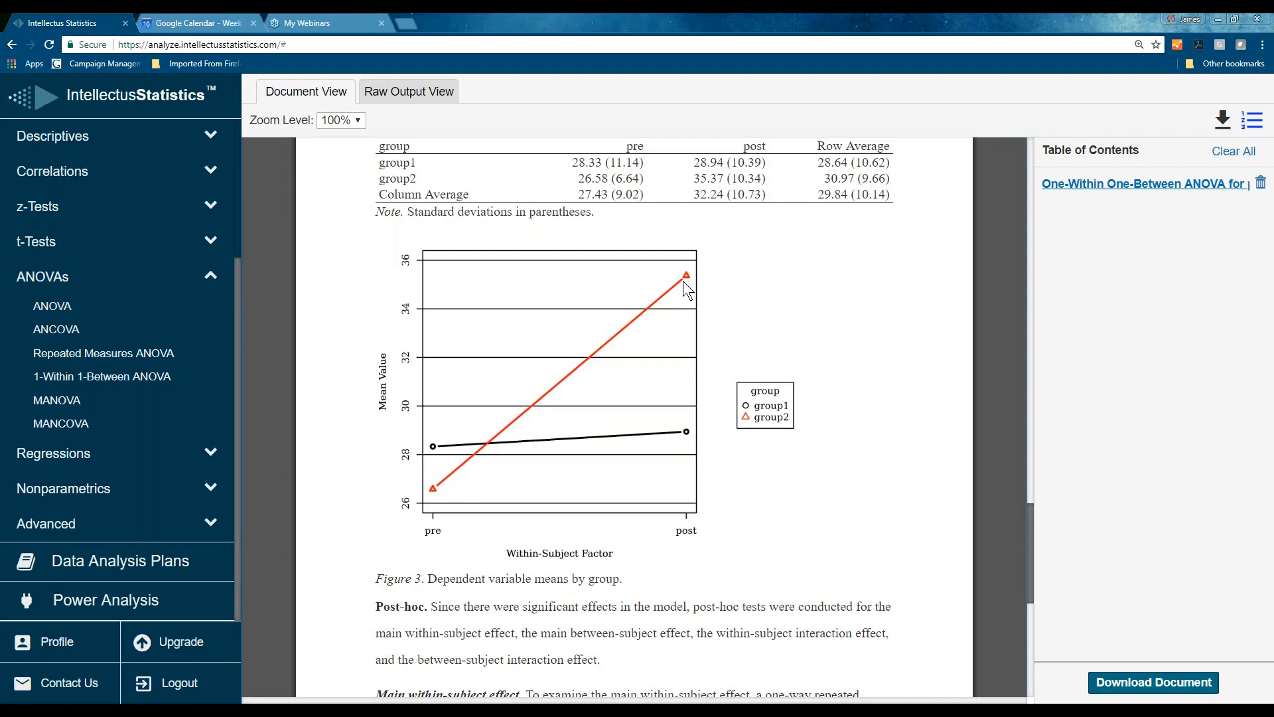
pyautogui.scroll(-3, 697, 318)
pyautogui.scroll(-3, 709, 343)
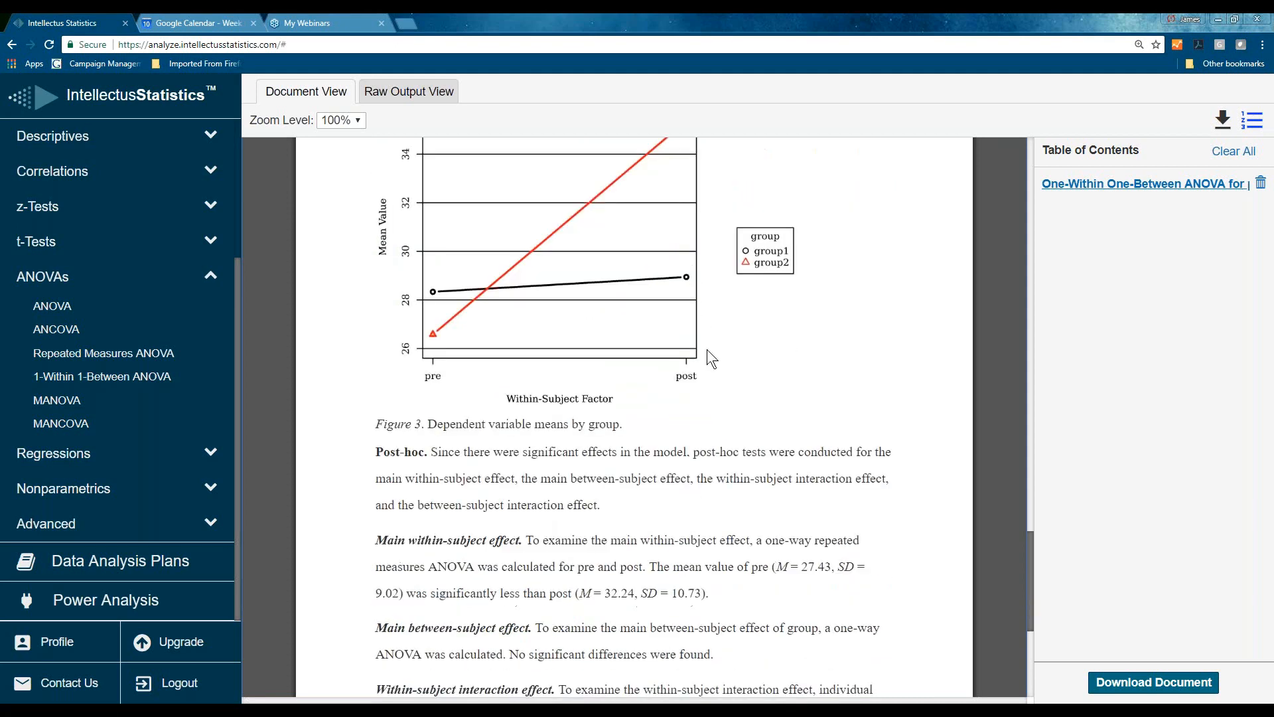
pyautogui.scroll(-3, 708, 354)
pyautogui.scroll(-3, 717, 398)
# Download the report as a Word document, open it and view the Raw Output
pyautogui.click(1146, 683)
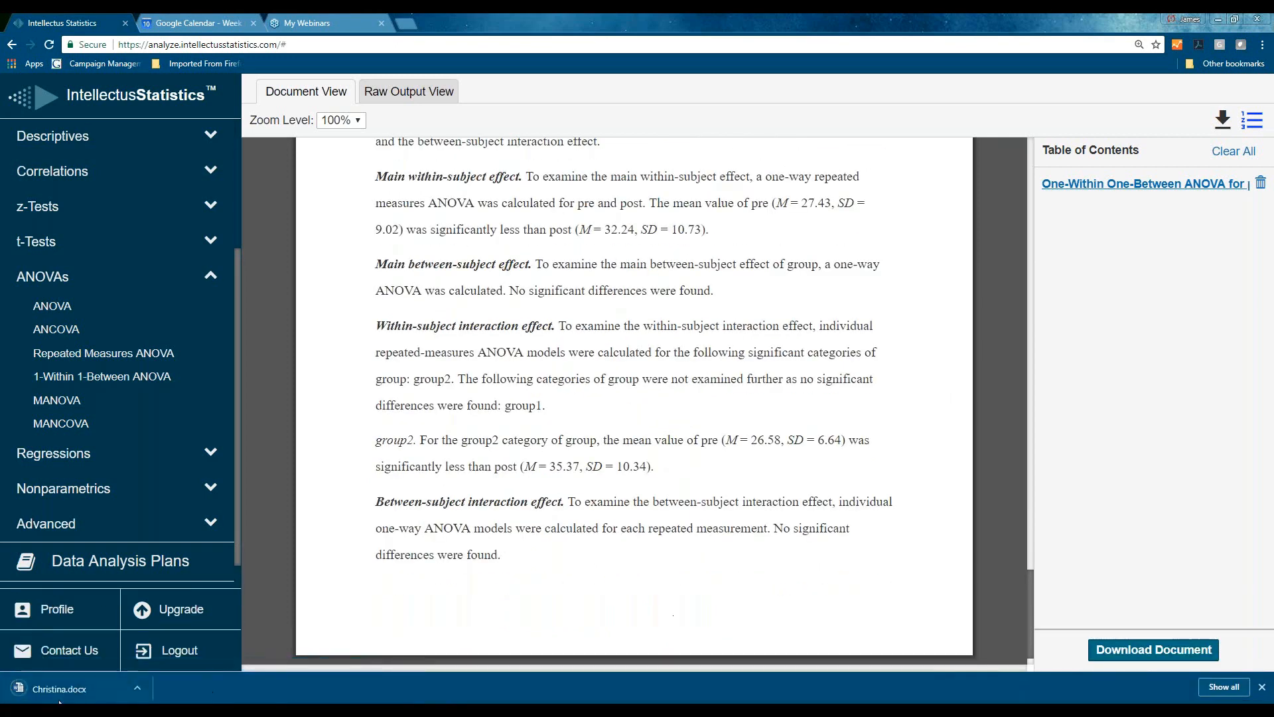
pyautogui.click(59, 689)
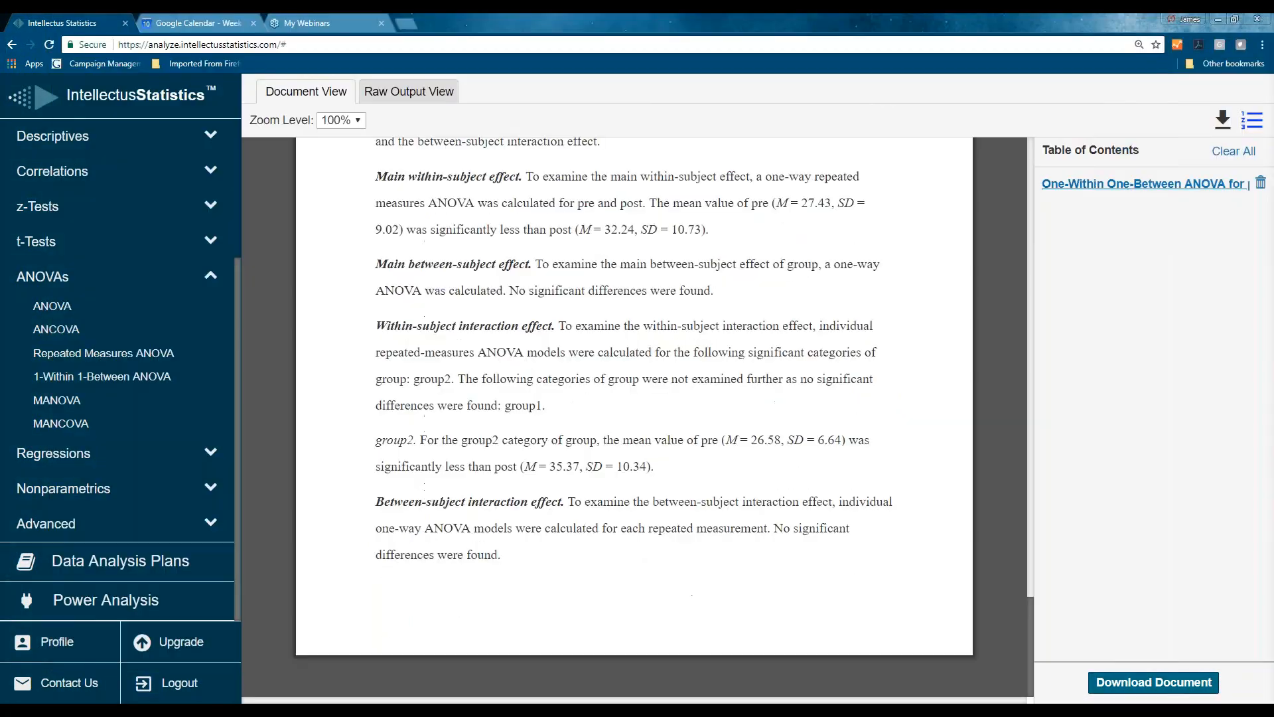
pyautogui.click(409, 91)
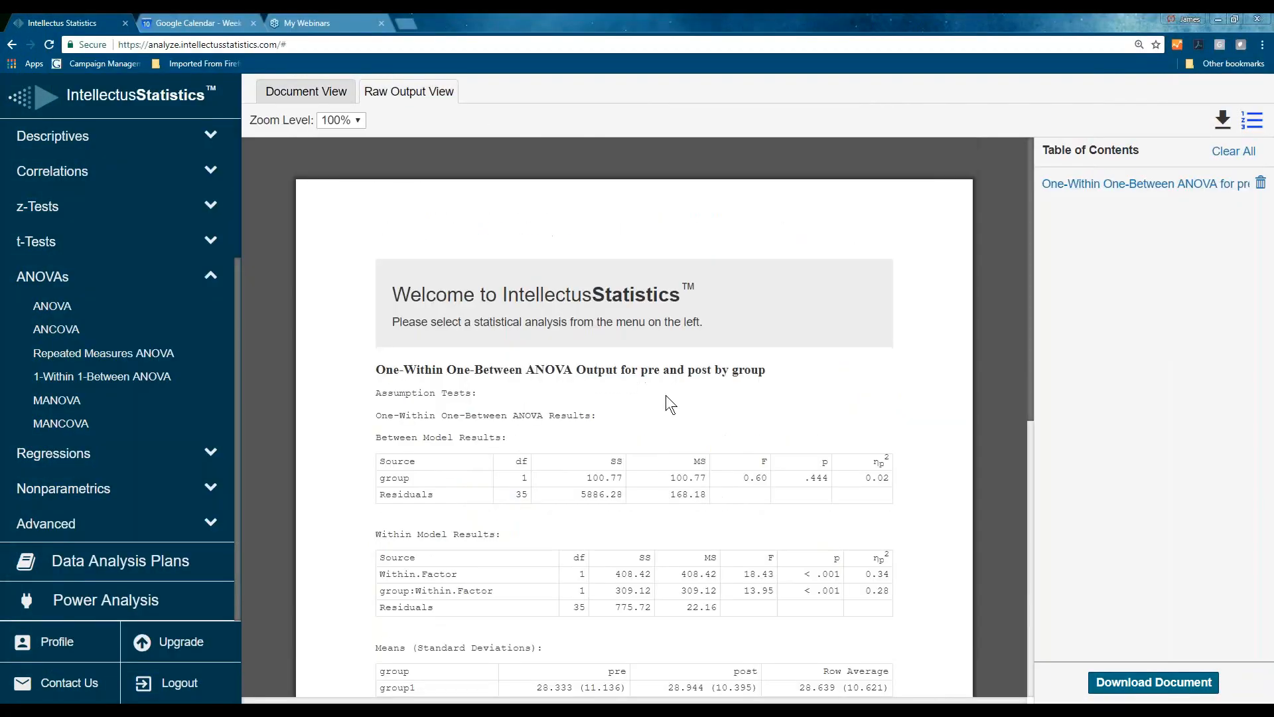
pyautogui.scroll(-2, 666, 395)
pyautogui.scroll(-2, 775, 393)
pyautogui.scroll(-2, 777, 389)
pyautogui.scroll(-2, 780, 391)
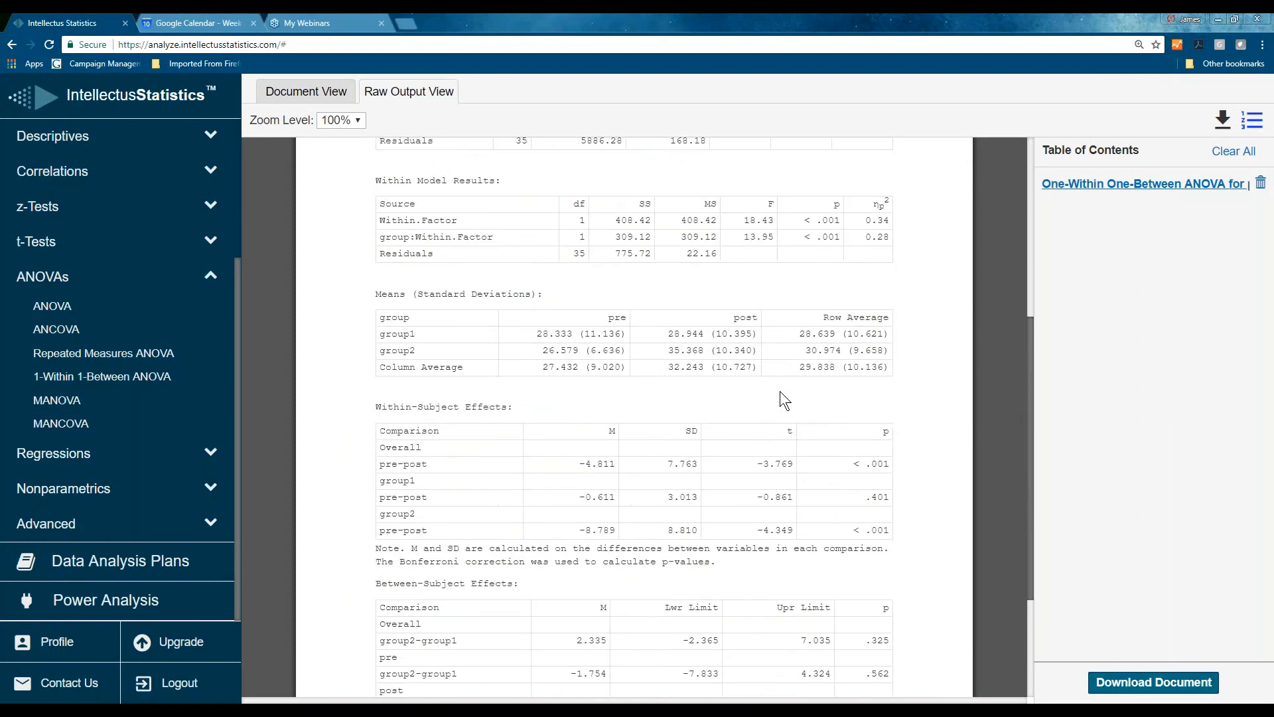
pyautogui.scroll(-2, 780, 391)
pyautogui.scroll(-1, 779, 392)
pyautogui.scroll(4, 780, 391)
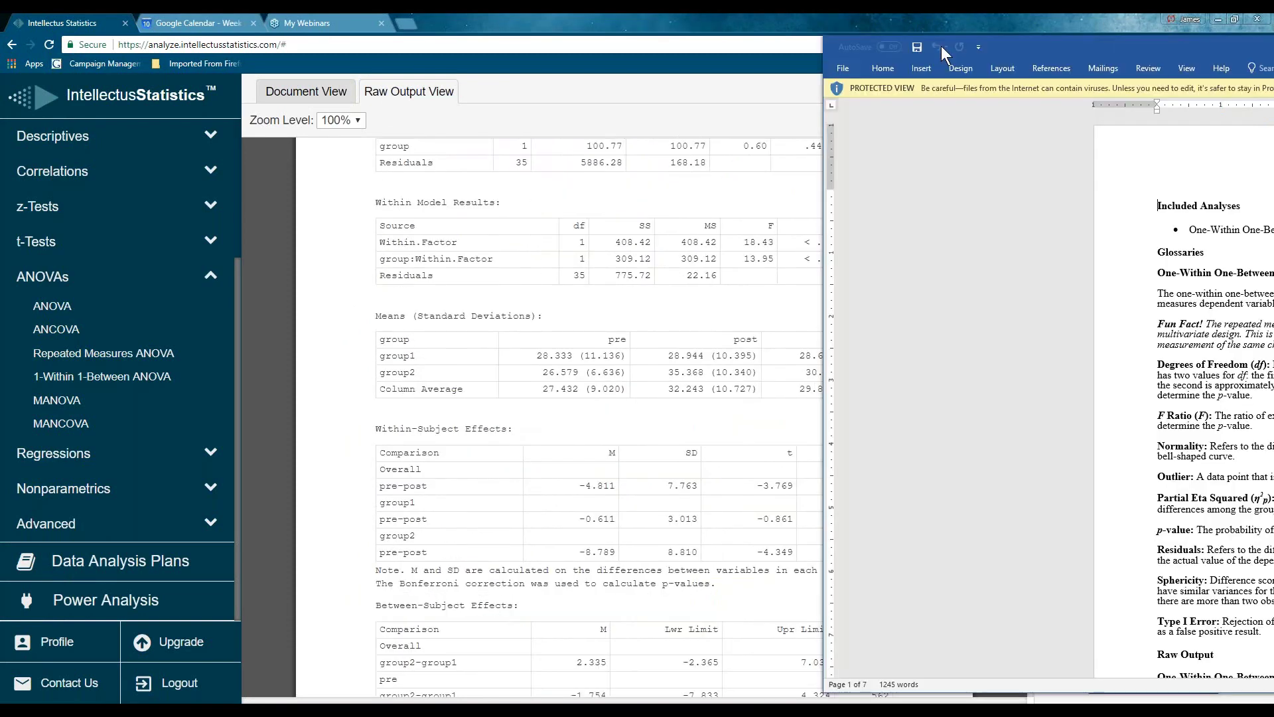
pyautogui.moveTo(941, 46); pyautogui.dragTo(532, 29)
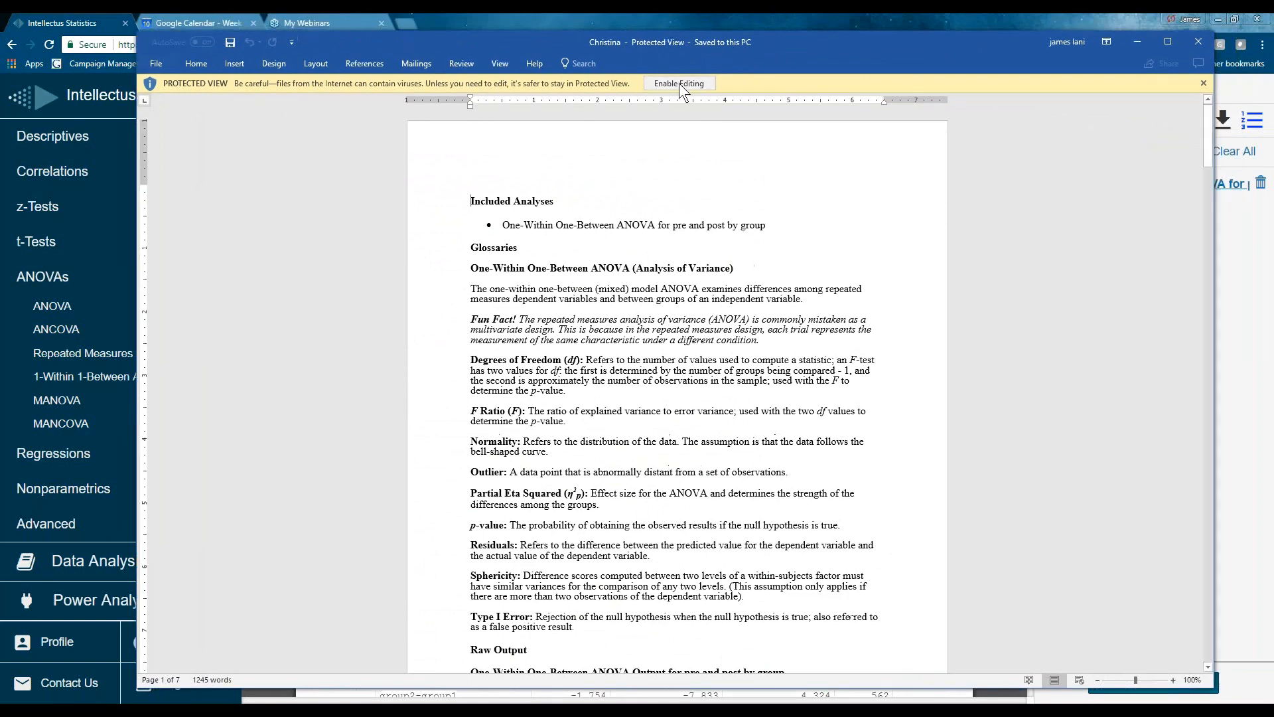
# Enable editing on the report and centre the Results heading
pyautogui.click(679, 84)
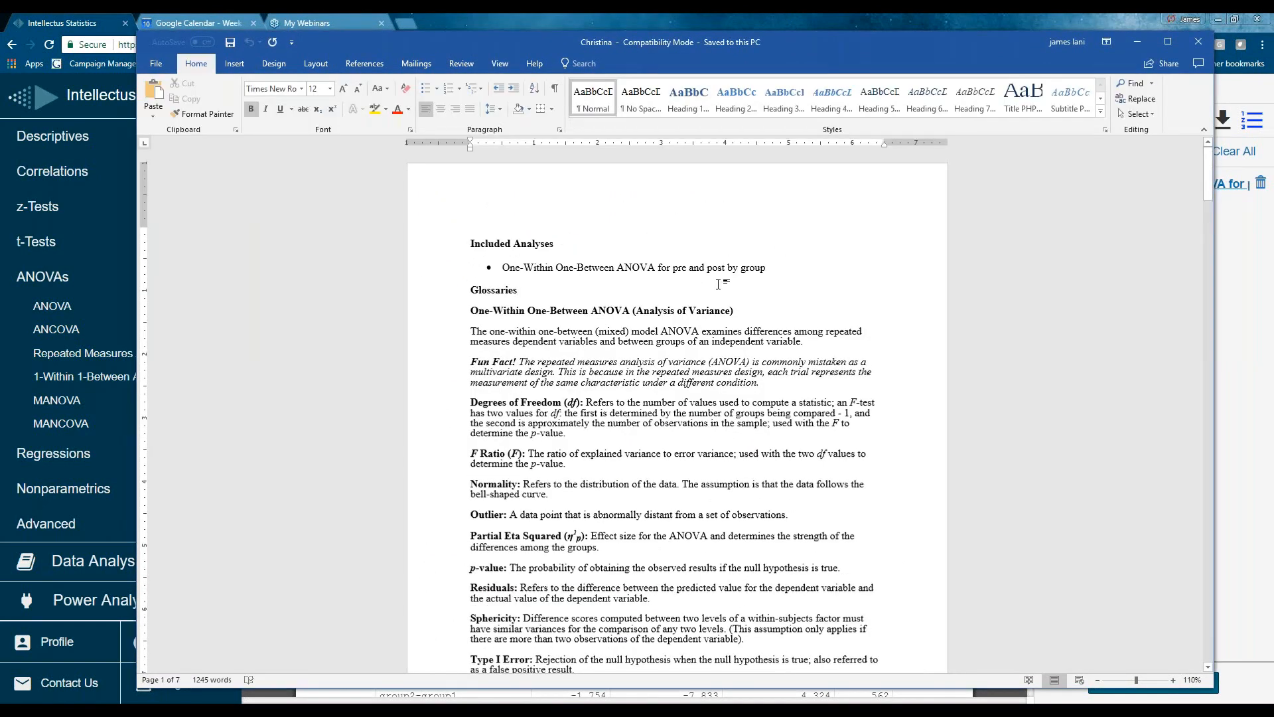
pyautogui.scroll(3, 719, 284)
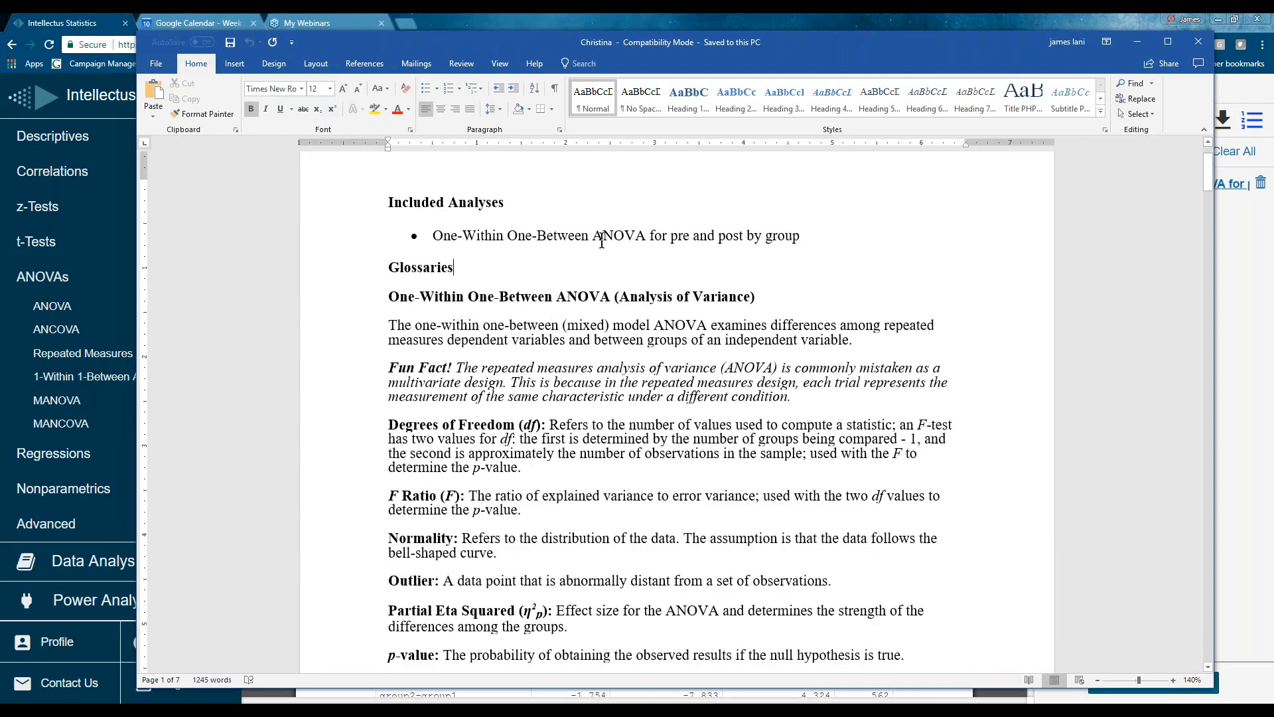
pyautogui.scroll(-1, 602, 241)
pyautogui.scroll(-10, 658, 378)
pyautogui.scroll(-4, 658, 379)
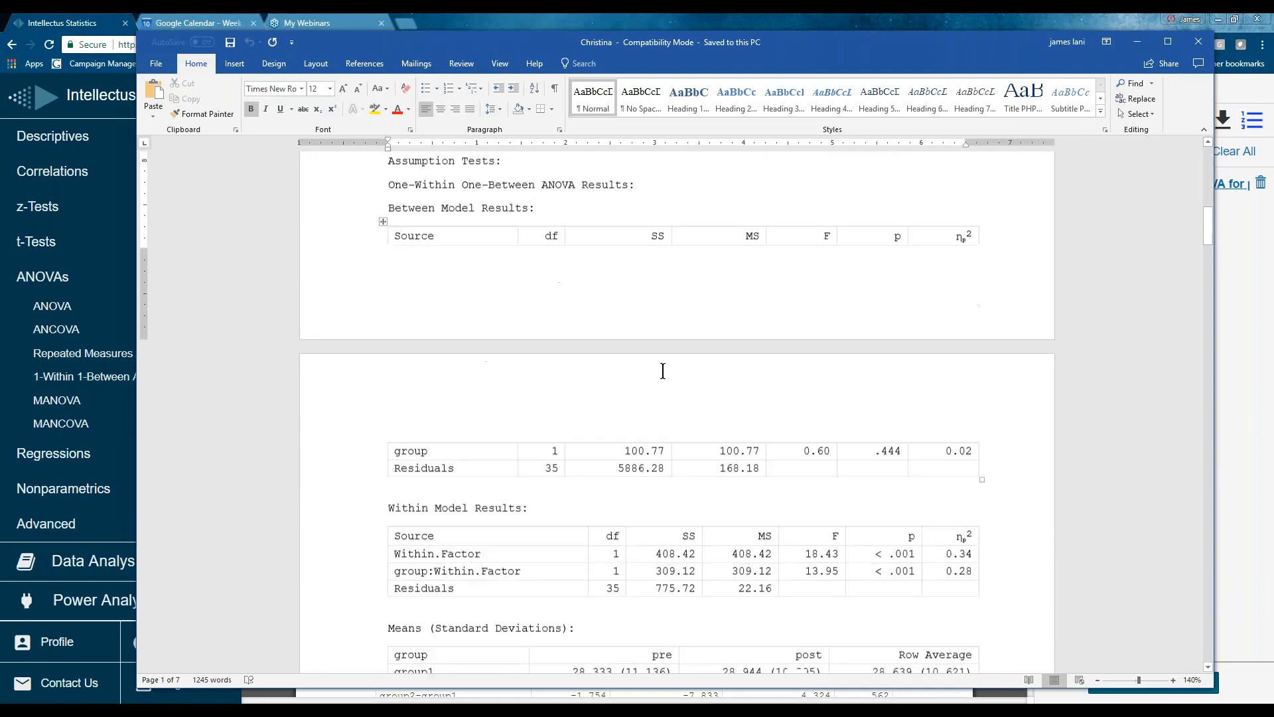
pyautogui.scroll(-2, 659, 379)
pyautogui.scroll(-5, 658, 379)
pyautogui.scroll(-5, 658, 379)
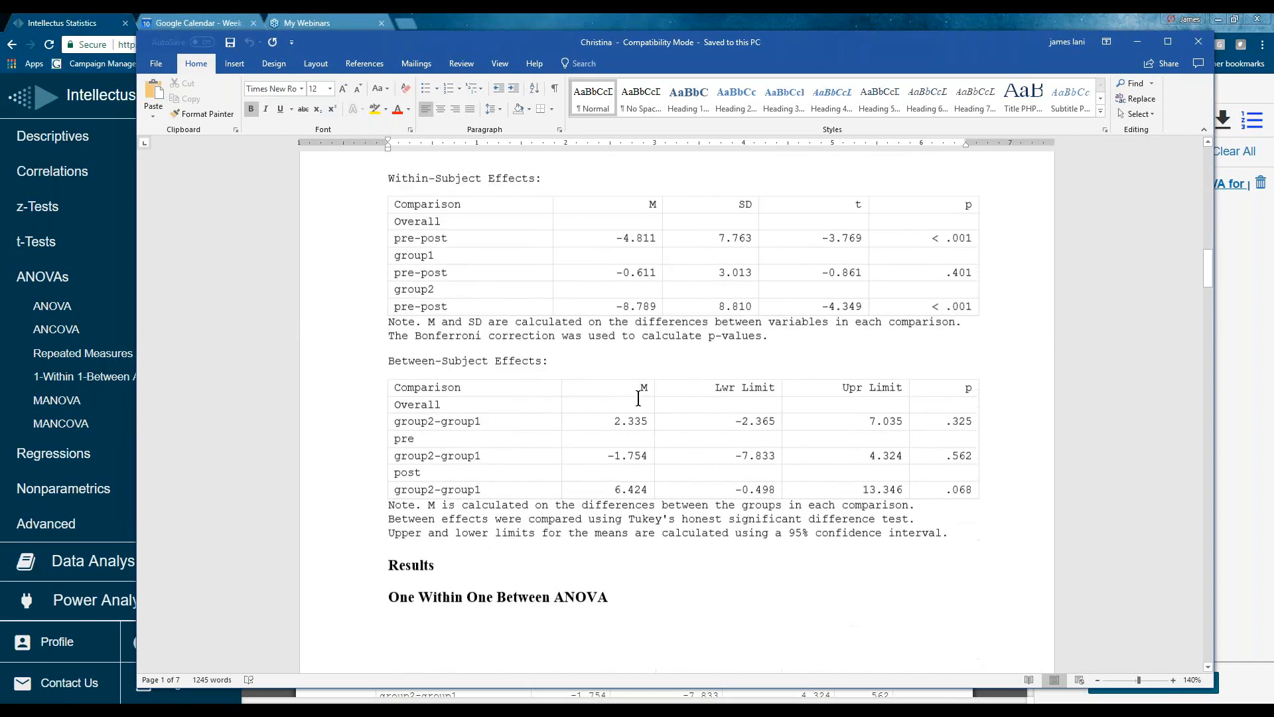
pyautogui.scroll(-3, 658, 379)
pyautogui.doubleClick(411, 327)
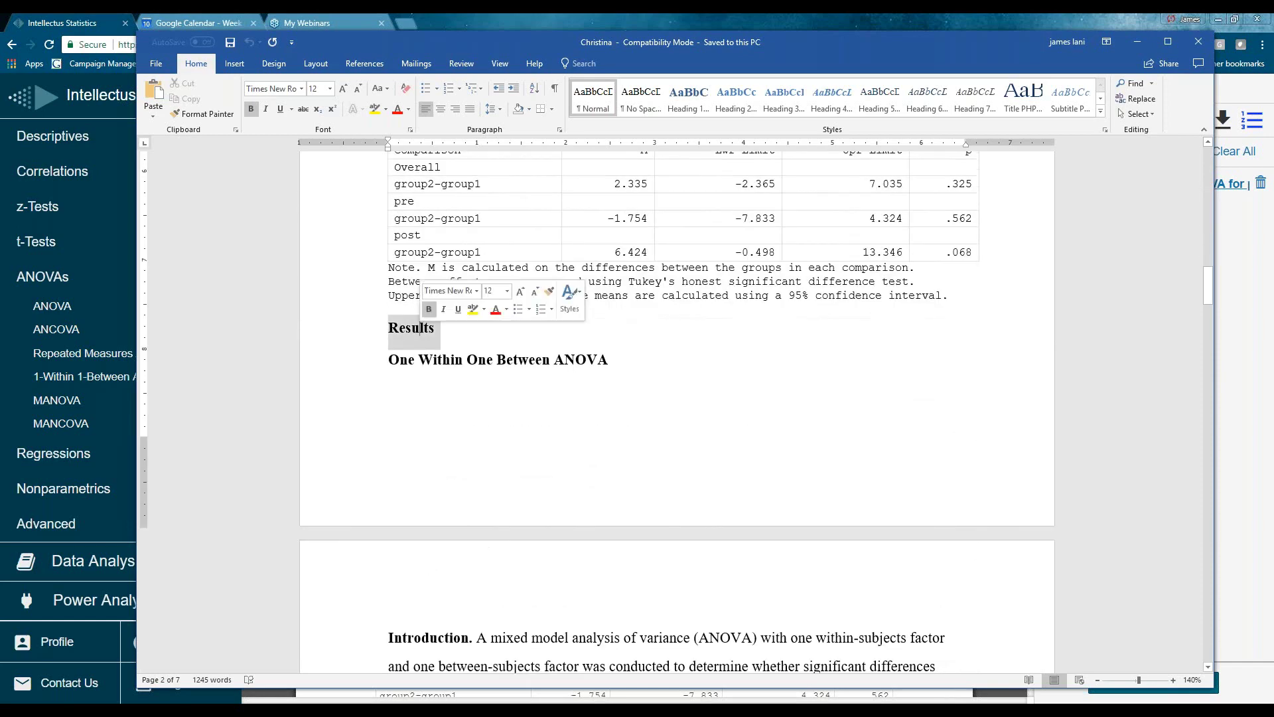
pyautogui.click(443, 109)
pyautogui.moveTo(948, 299); pyautogui.dragTo(389, 144)
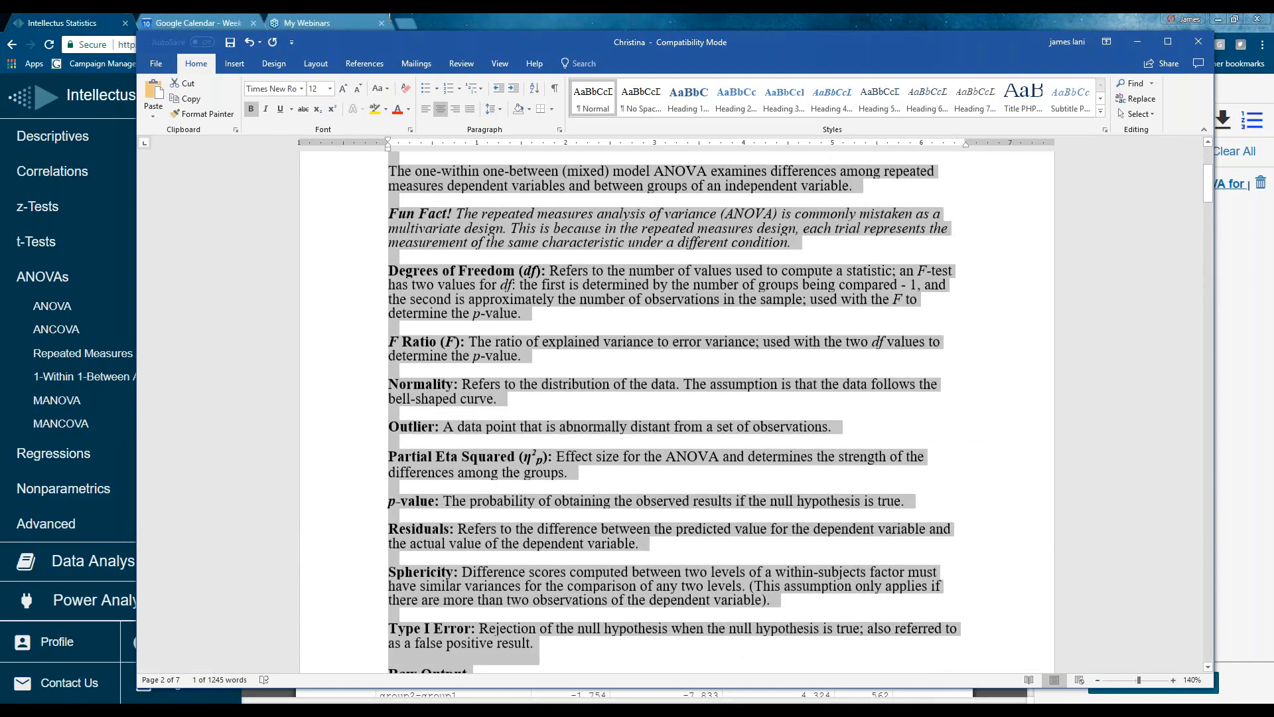
# Delete the glossary and raw output so the document starts at Results
pyautogui.press('Delete')
pyautogui.scroll(-1, 612, 430)
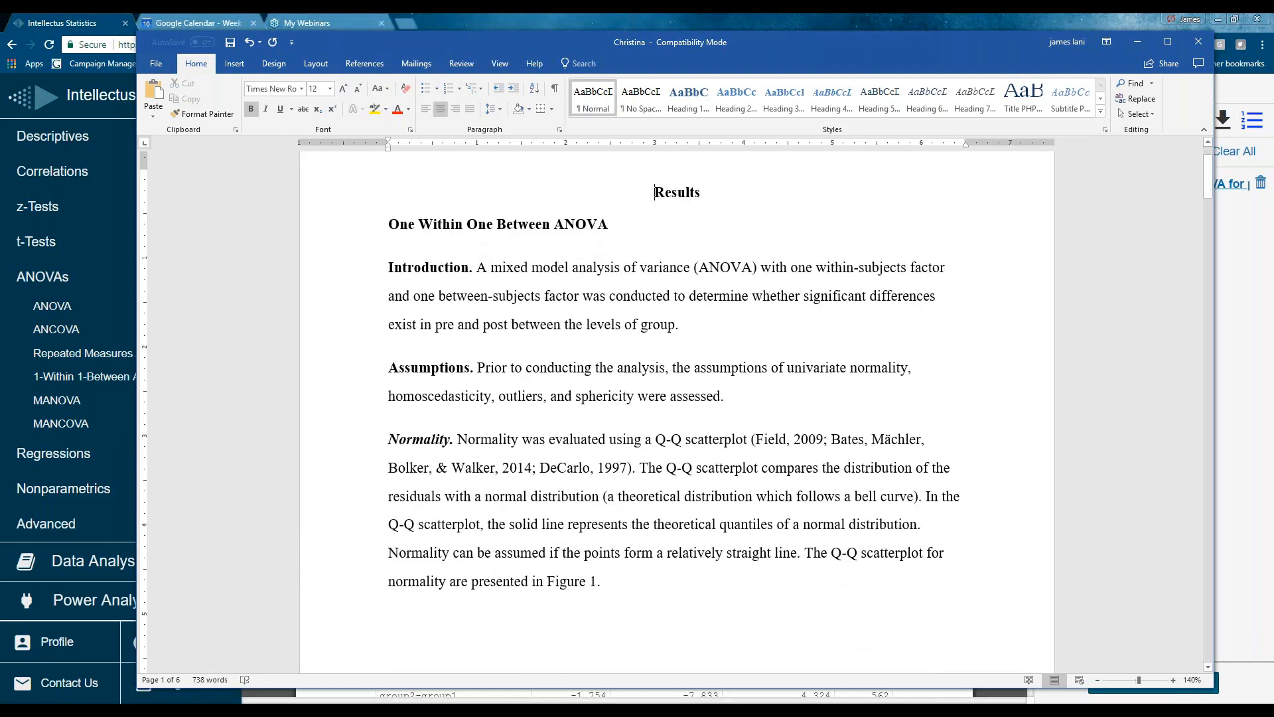
pyautogui.scroll(-5, 658, 286)
pyautogui.scroll(-5, 658, 286)
pyautogui.scroll(-3, 658, 286)
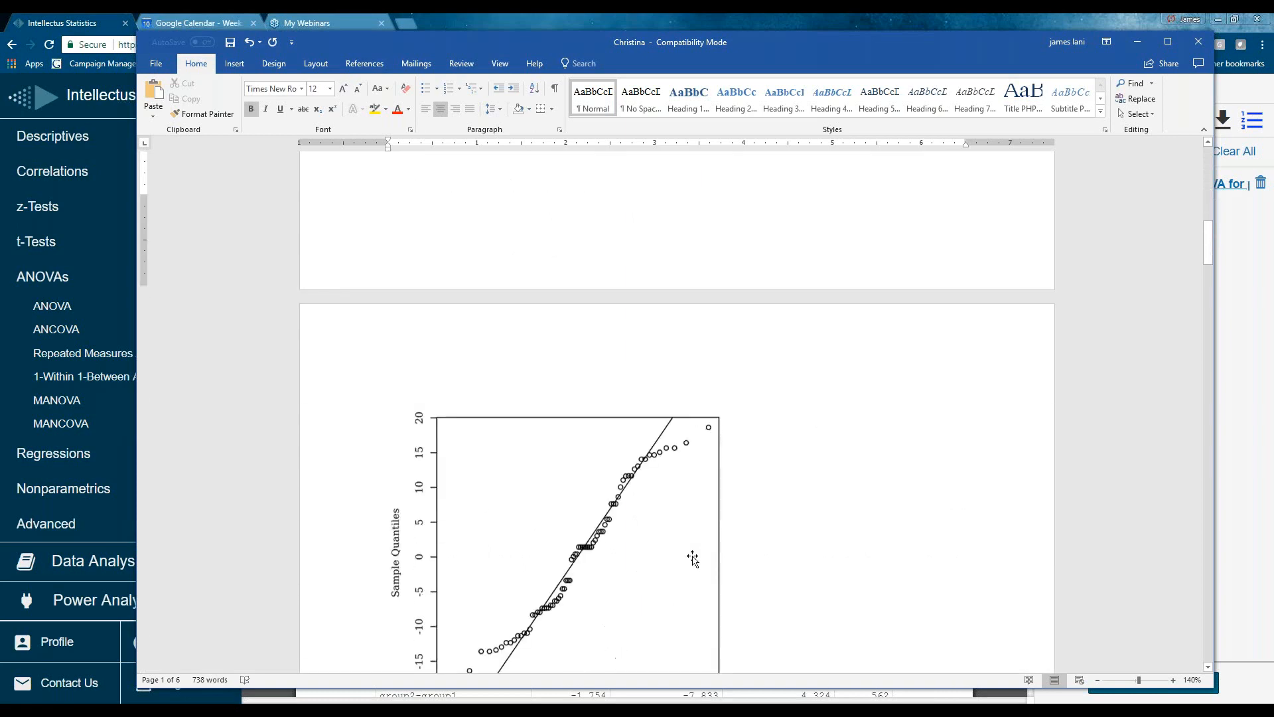
pyautogui.scroll(-3, 657, 285)
pyautogui.scroll(-5, 657, 285)
pyautogui.scroll(-5, 687, 498)
pyautogui.scroll(-5, 687, 547)
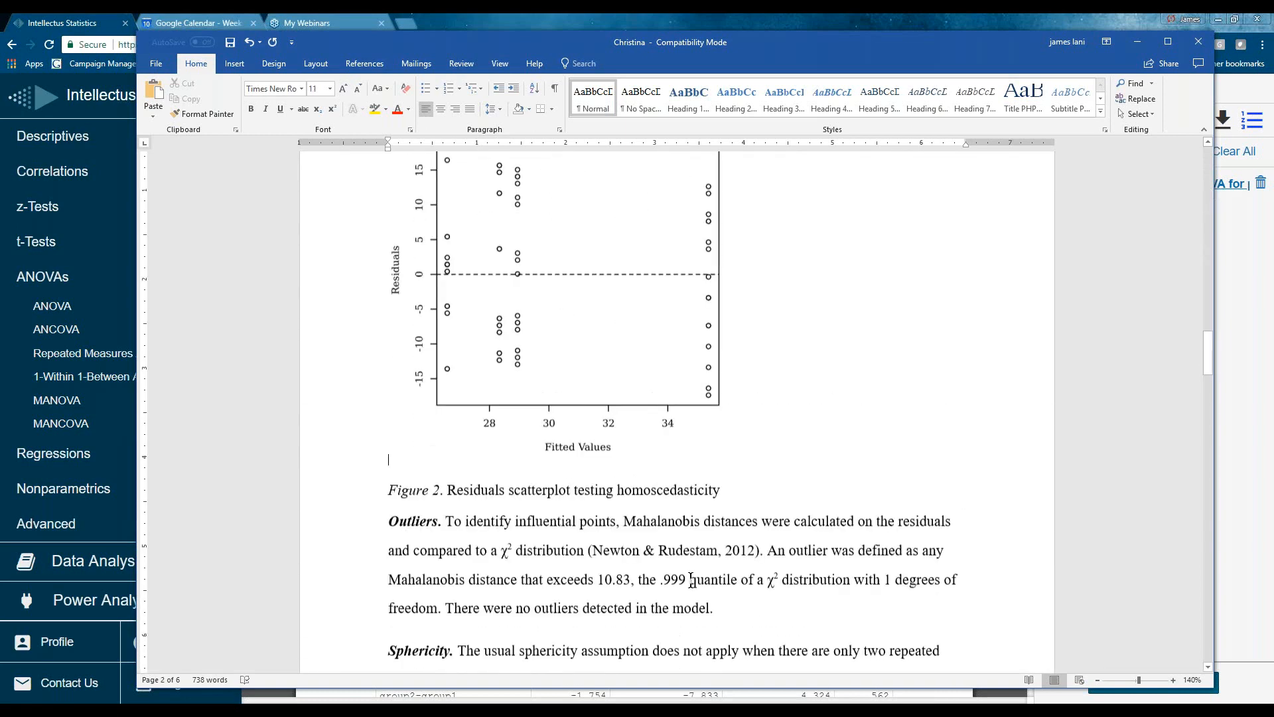
pyautogui.scroll(-5, 695, 580)
pyautogui.scroll(-5, 695, 581)
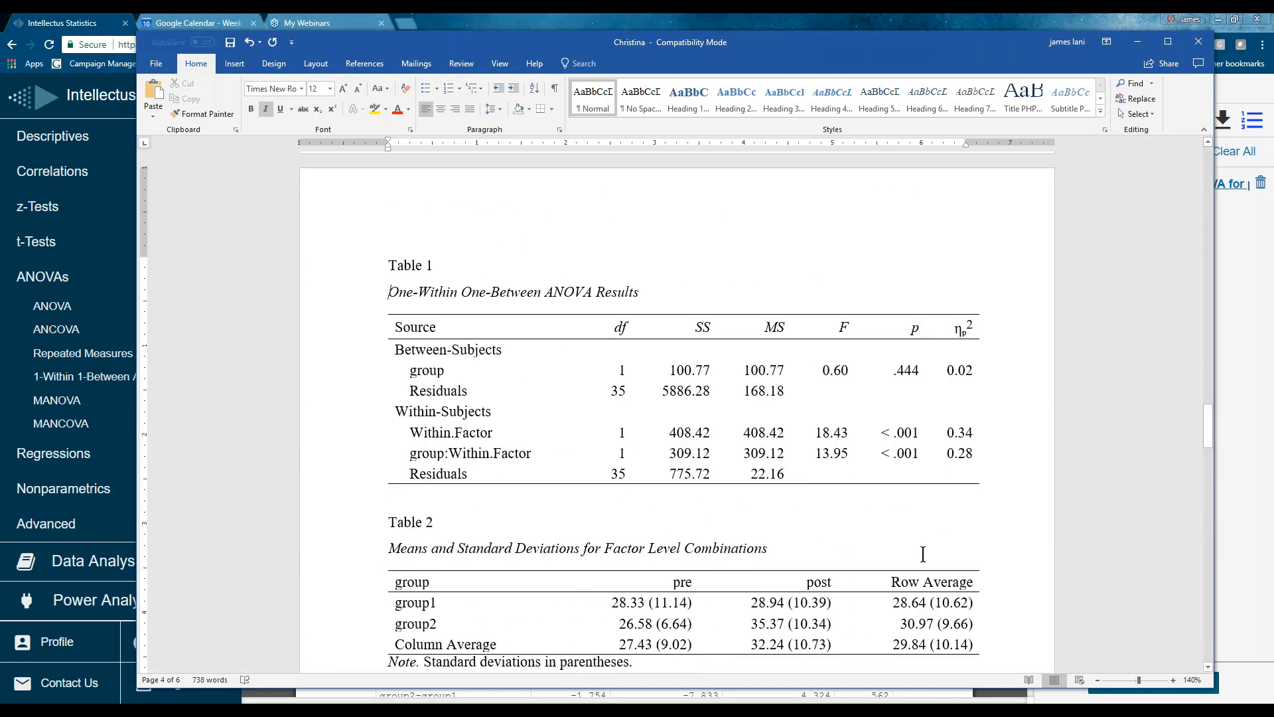
pyautogui.scroll(-5, 956, 552)
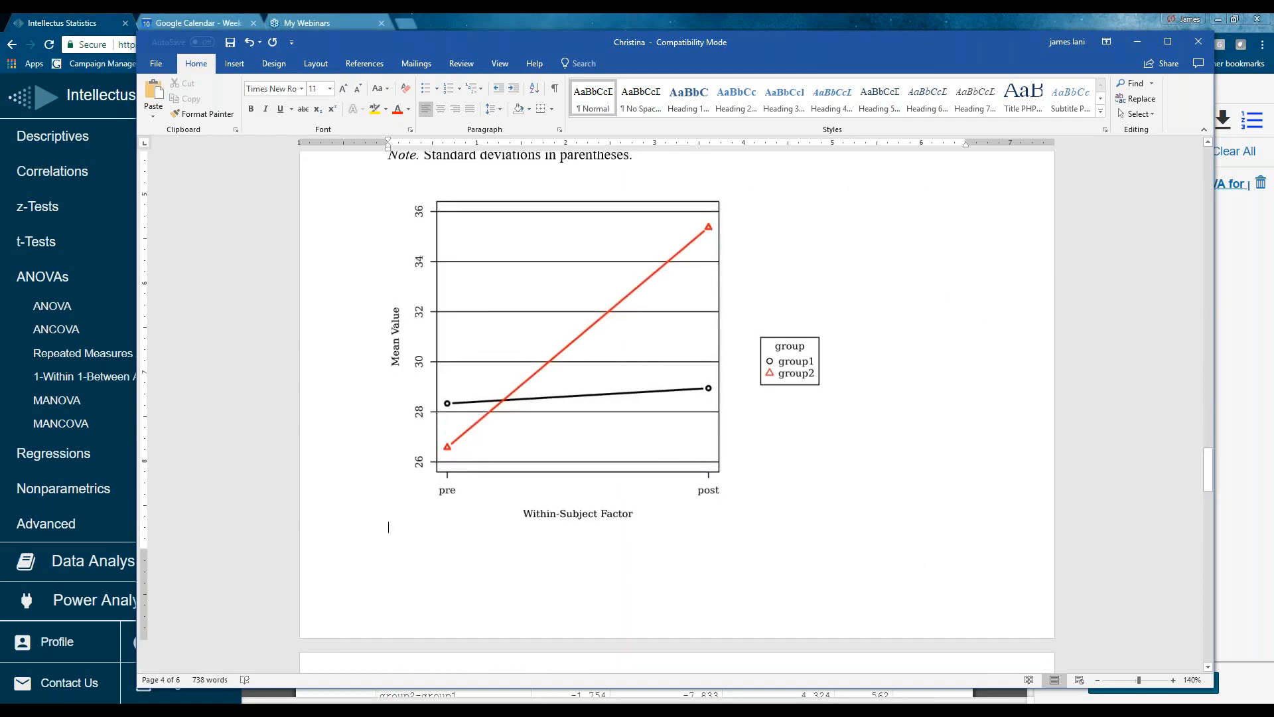
pyautogui.scroll(-8, 888, 515)
pyautogui.scroll(-6, 889, 513)
pyautogui.scroll(-2, 888, 514)
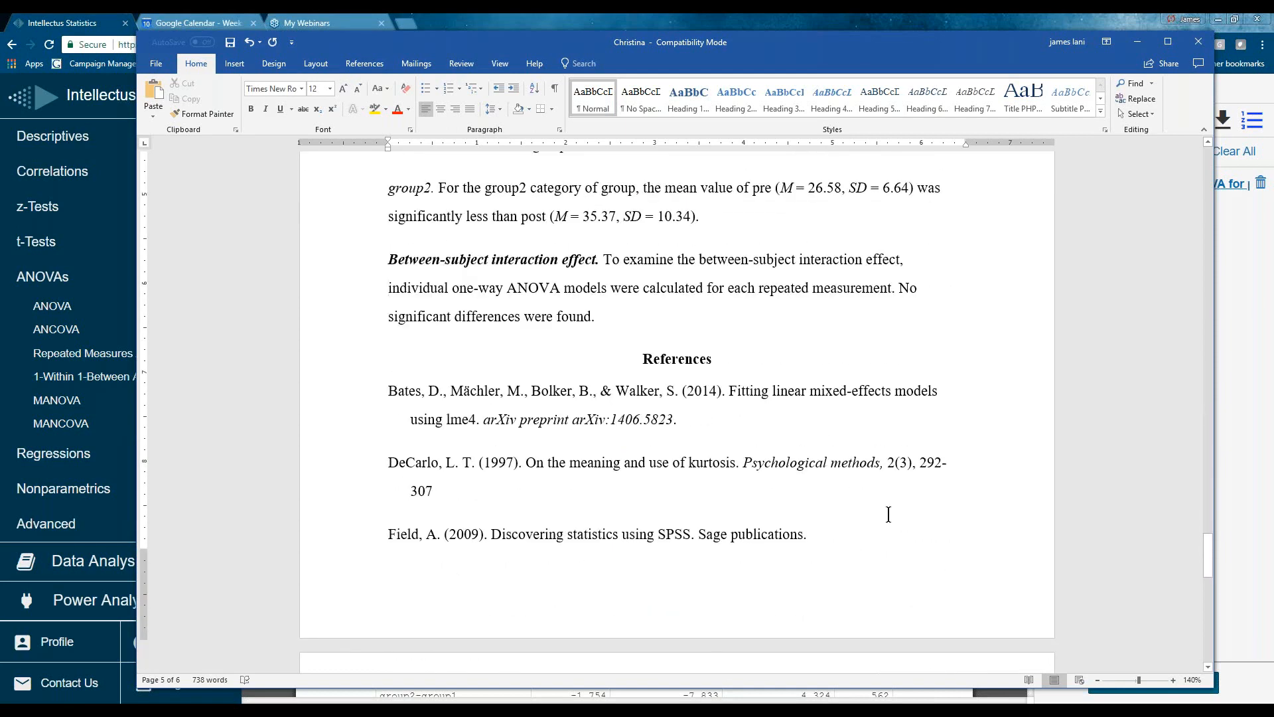